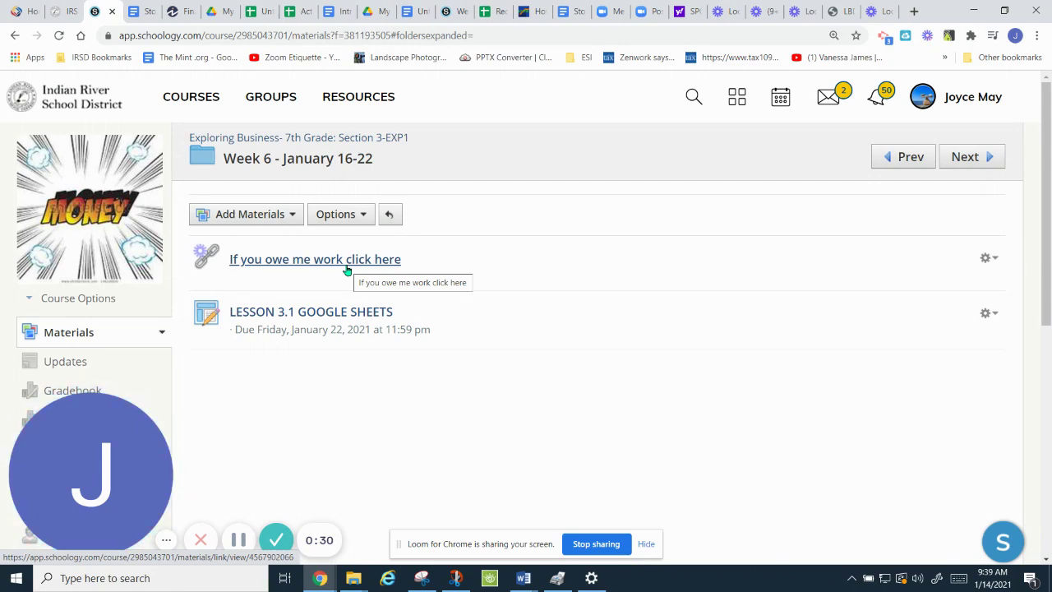
Step: Download and open LESSON 3.1 SHEETS.pdf from the LESSON 3.1 GOOGLE SHEETS assignment and place it in its own smaller window
left_click(347, 312)
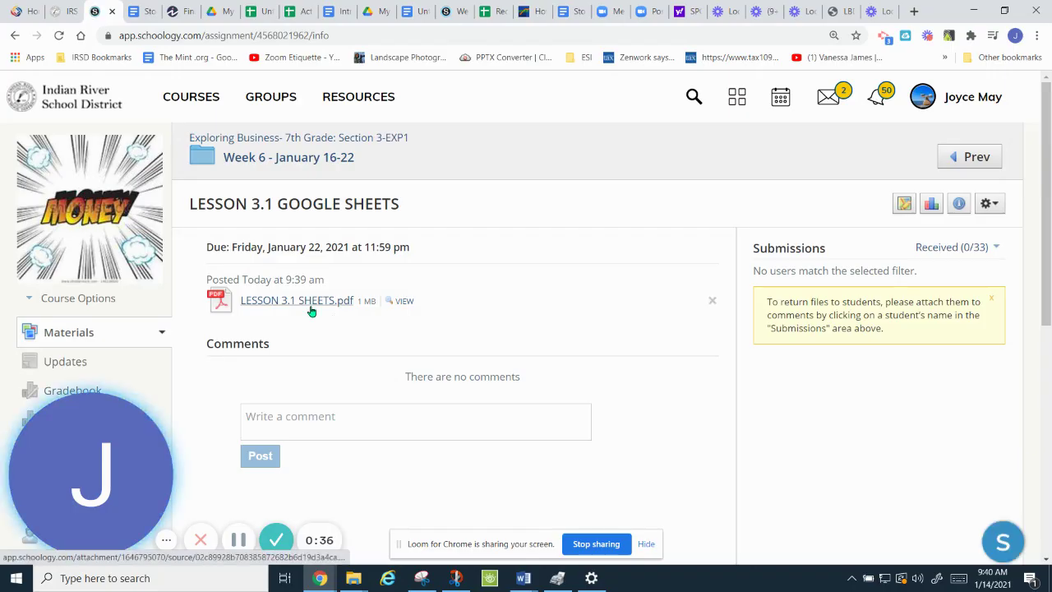
left_click(312, 304)
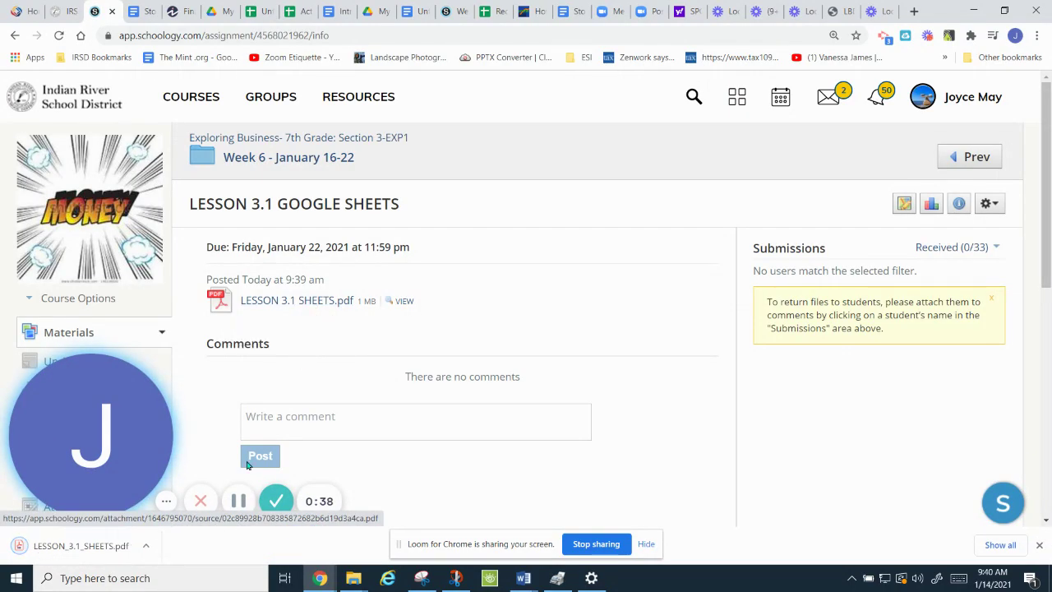
left_click(148, 546)
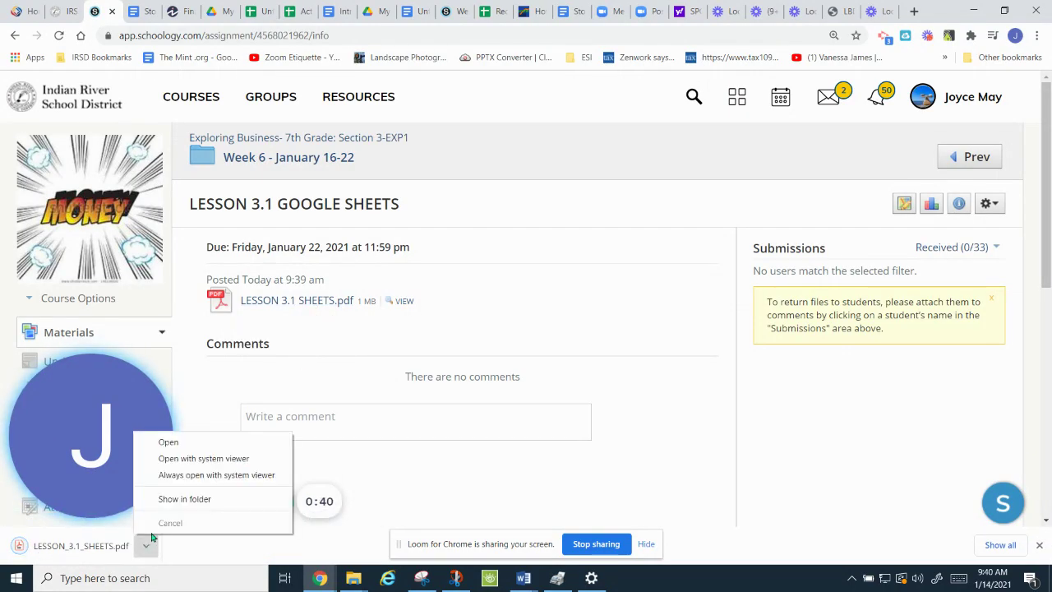
left_click(186, 444)
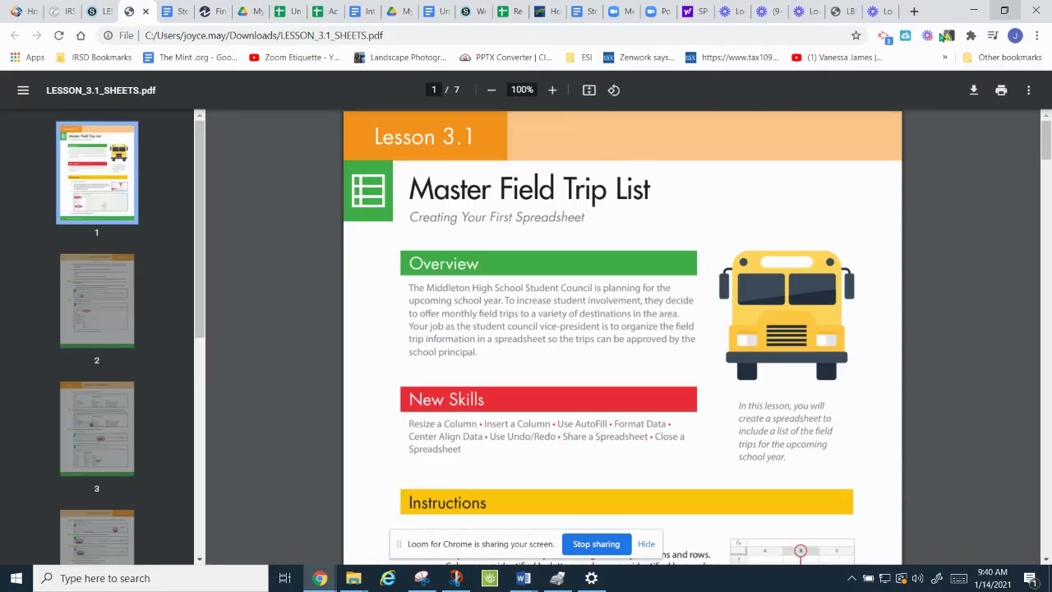
left_click_drag(130, 11, 723, 169)
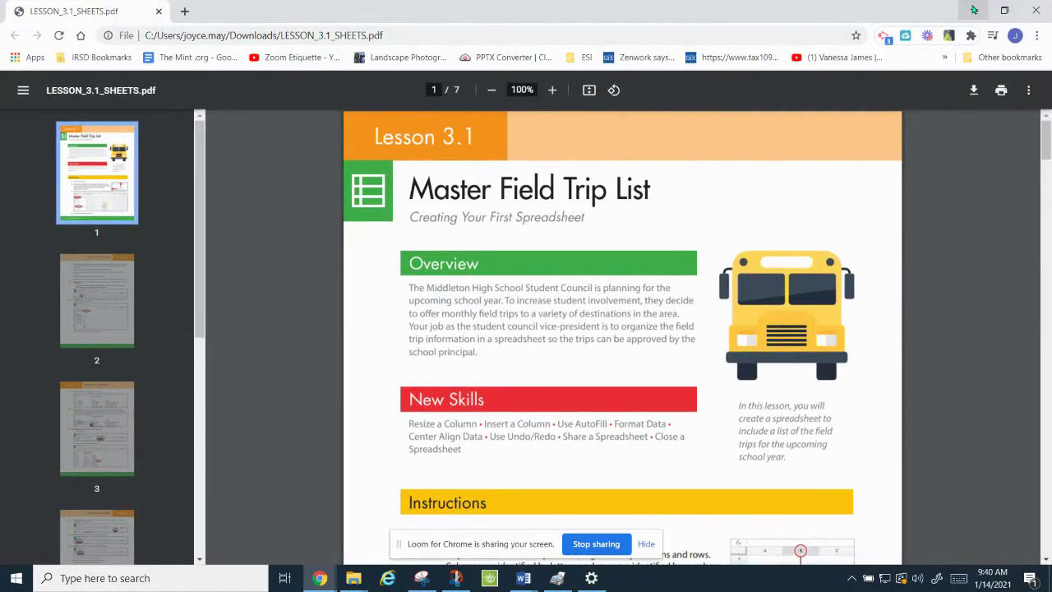
left_click(1004, 10)
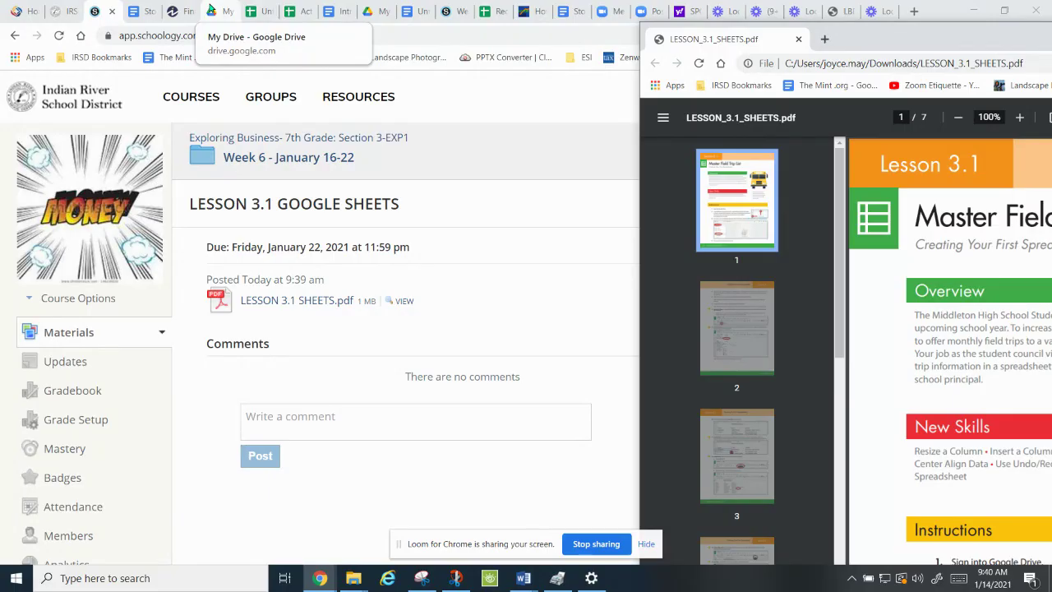
Step: Create a blank Google Sheets spreadsheet from Google Drive and arrange its reduced window beside the lesson PDF
left_click(211, 10)
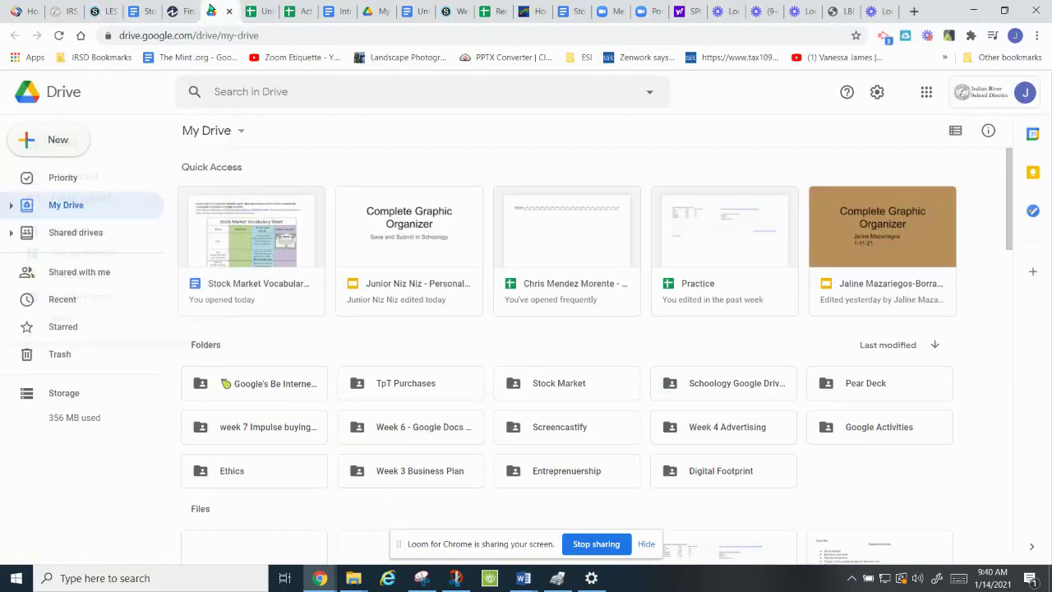
left_click(58, 140)
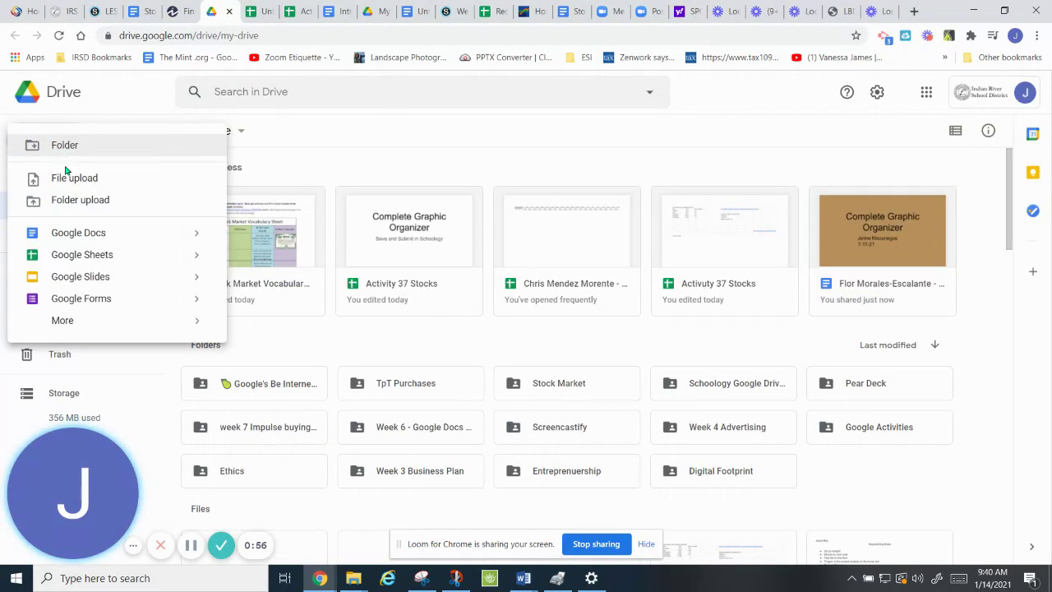
left_click(82, 257)
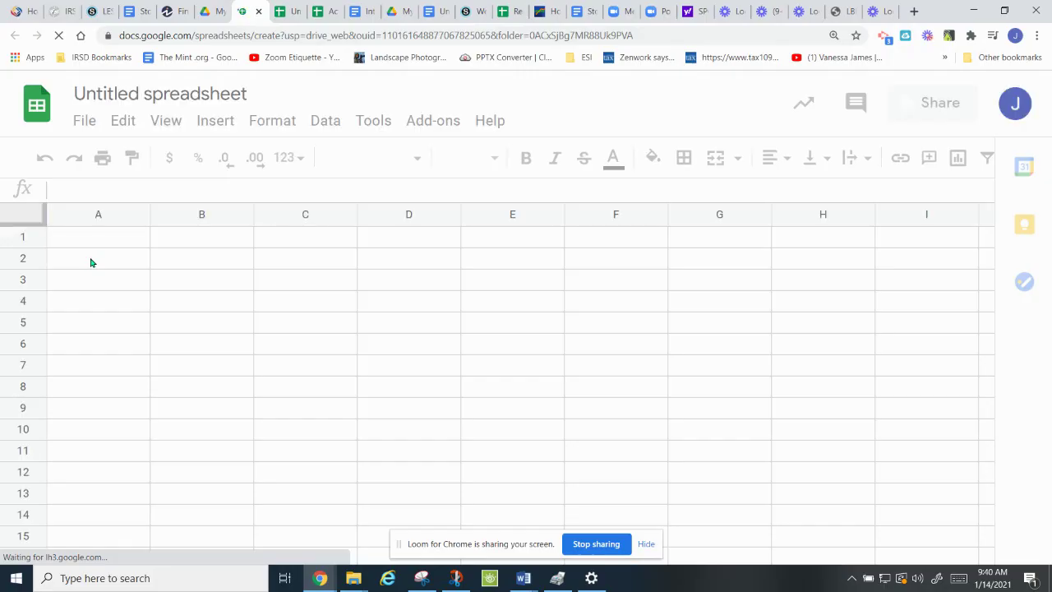
left_click(1004, 10)
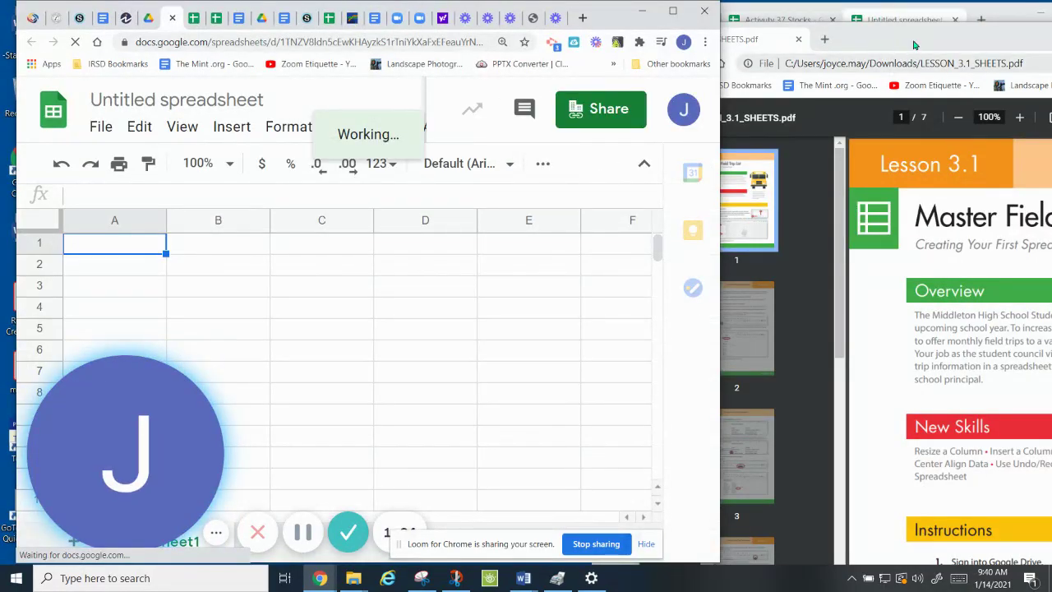
left_click_drag(830, 18, 655, 31)
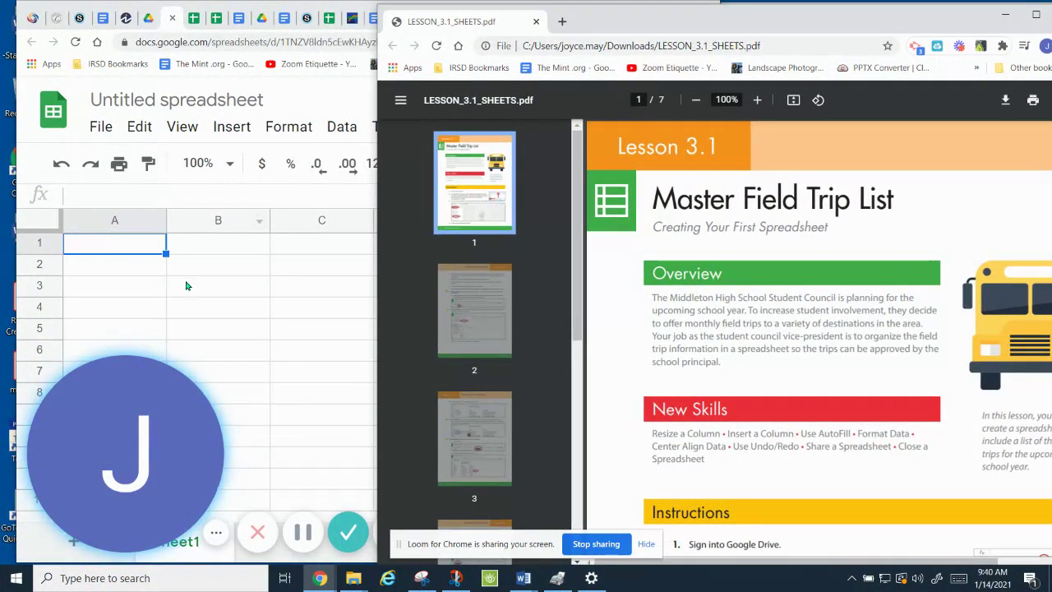
Step: Rename the untitled spreadsheet as LESSON 3.1 MASTER FIELD TRIP LIST
left_click(150, 93)
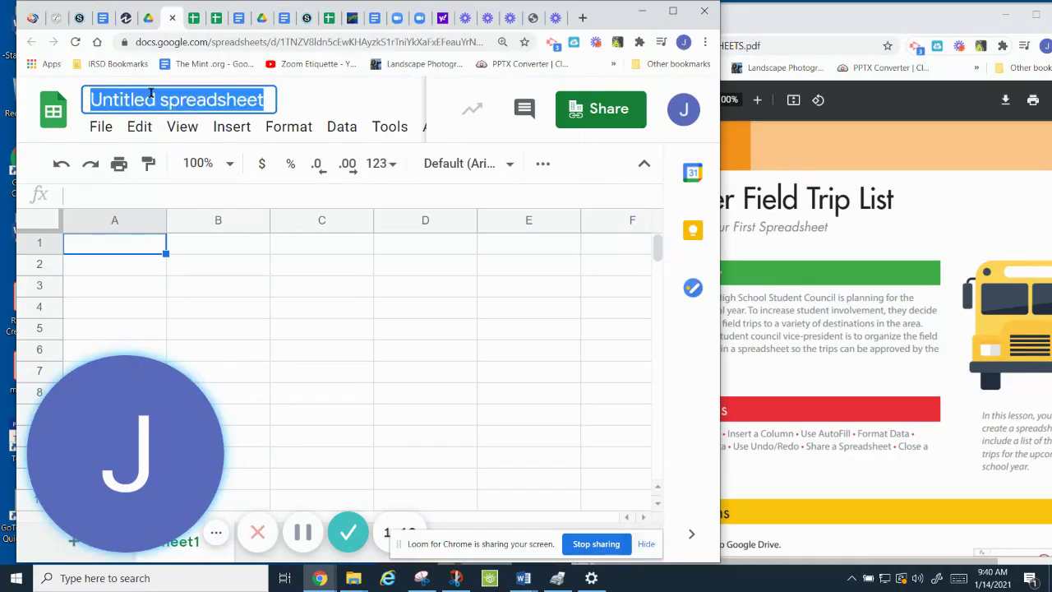
type("IESSQ")
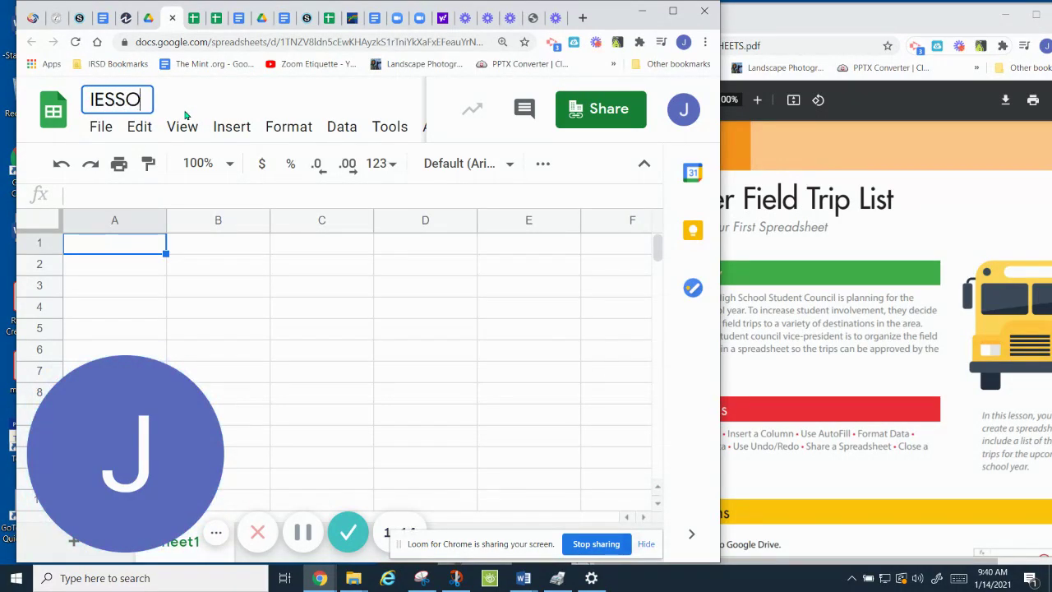
key("BackSpace")
key("BackSpace")
key("BackSpace")
key("BackSpace")
key("BackSpace")
type("LESS")
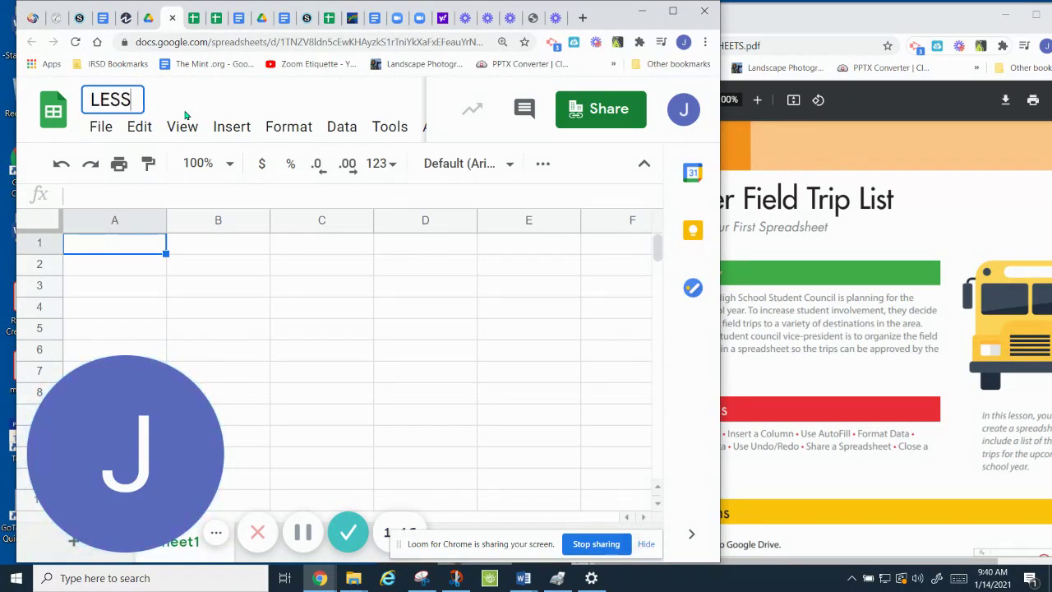
type("ON 3.1")
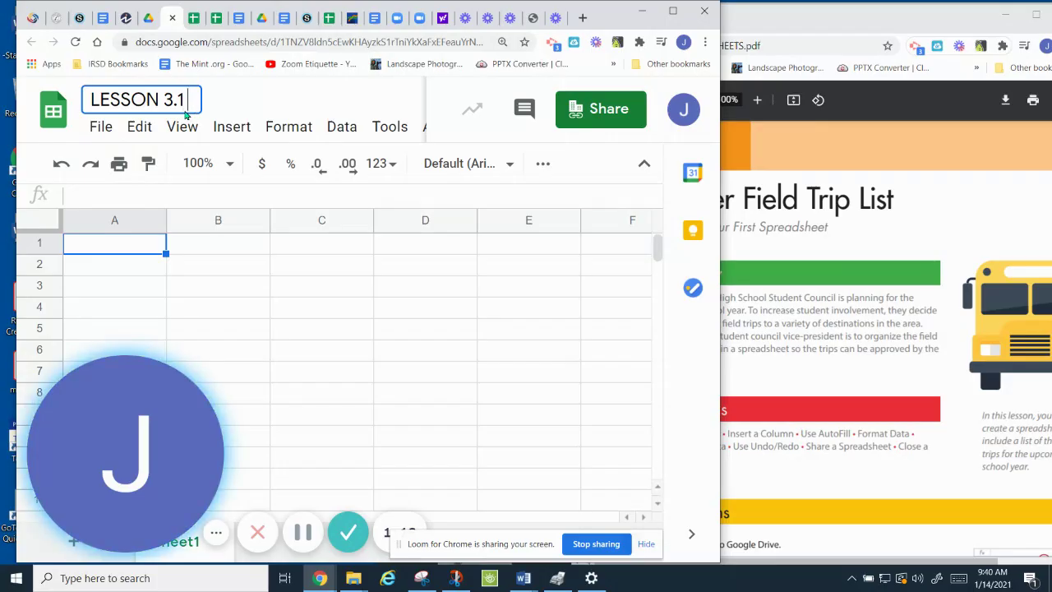
type(" MASTER FIEL")
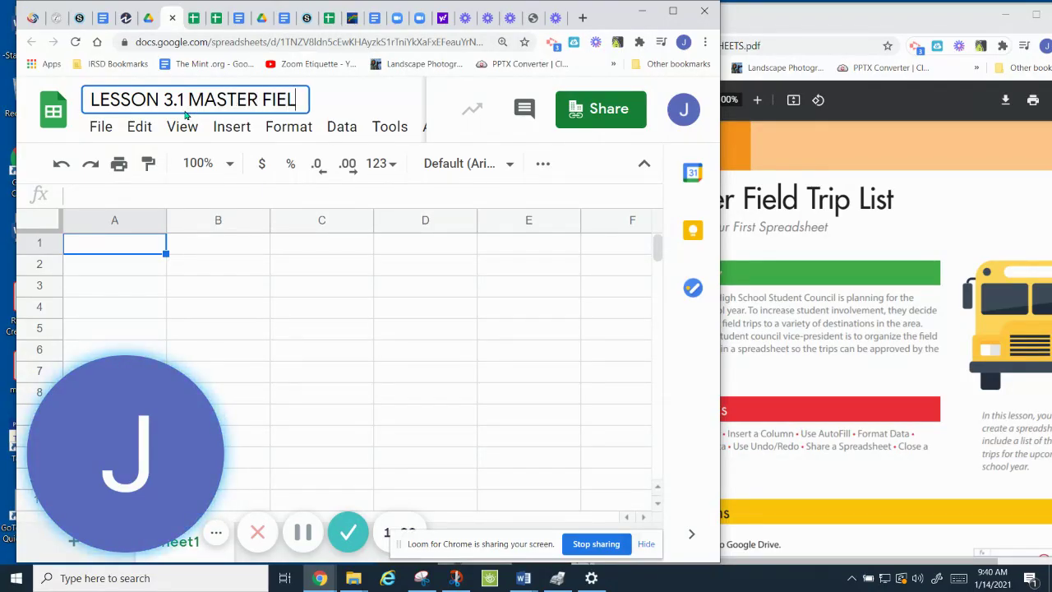
type("D TRIP LIST")
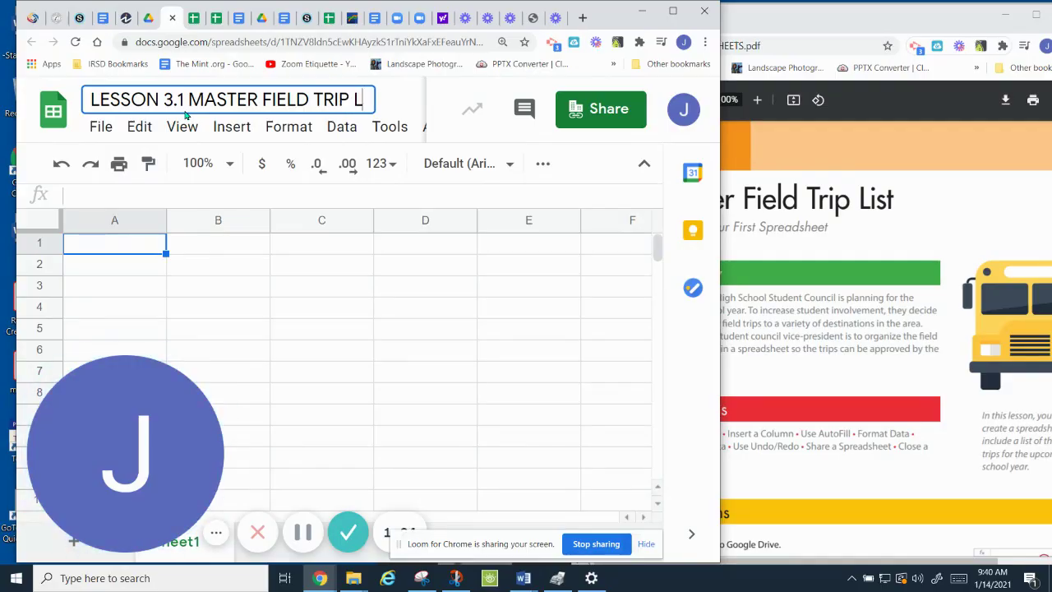
Step: Bring the lesson PDF forward, shift it over the spreadsheet window and show its Instructions section on page 1
left_click(855, 165)
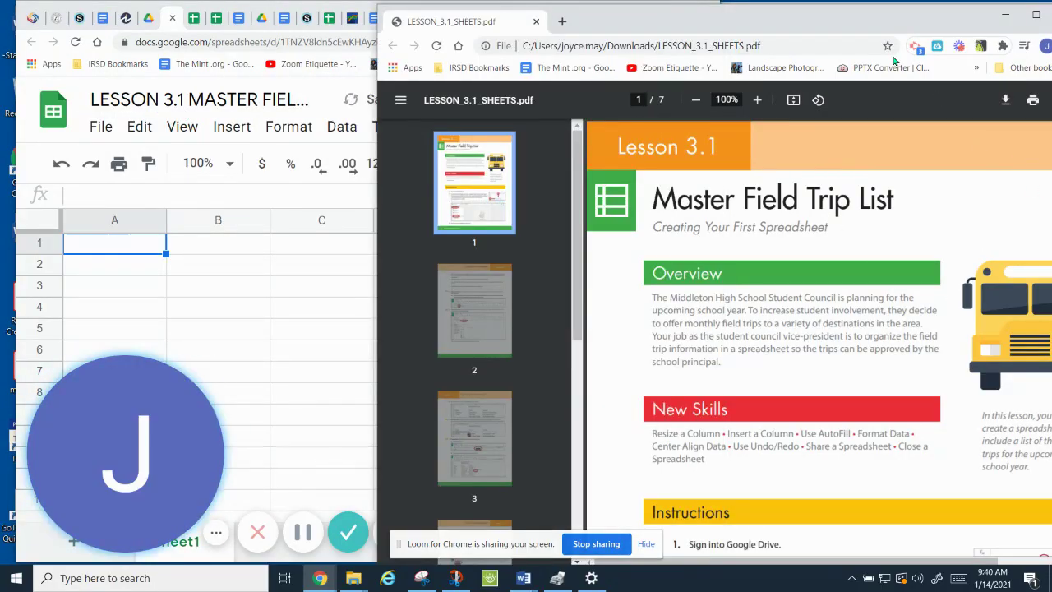
left_click_drag(851, 31, 767, 26)
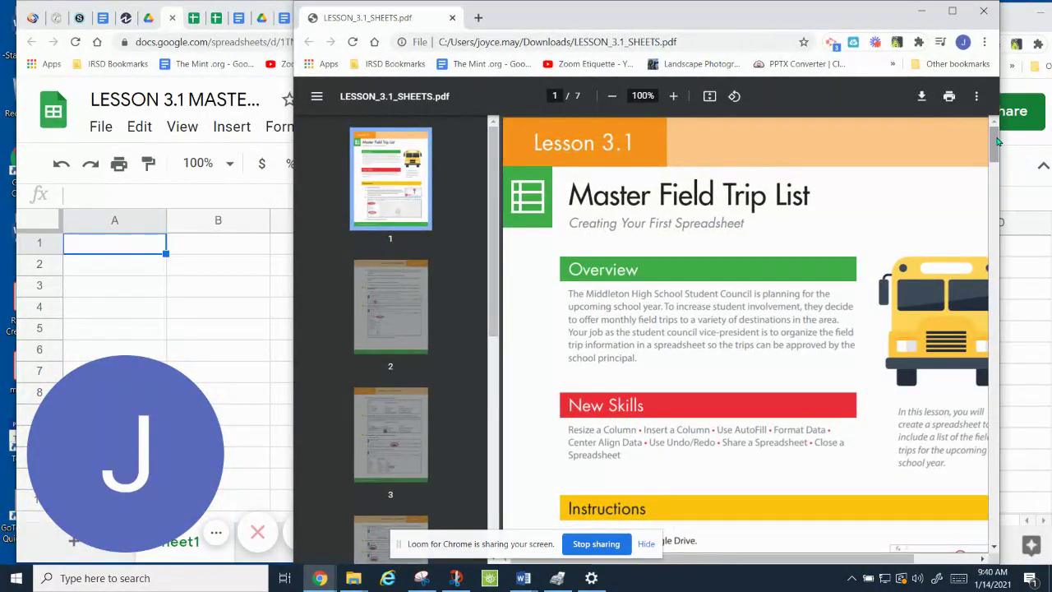
left_click_drag(997, 141, 994, 173)
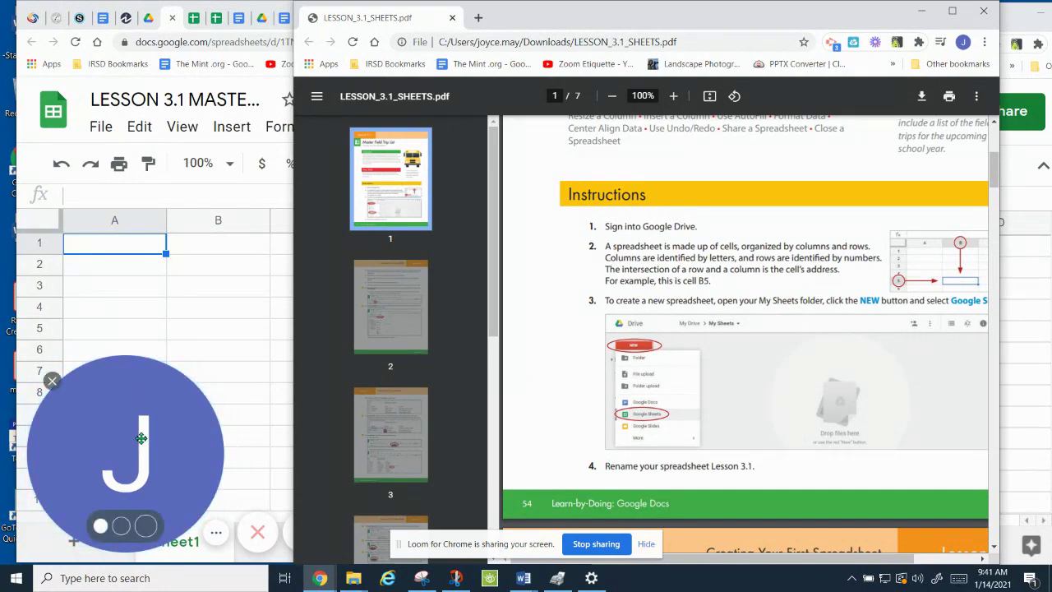
Step: Practise selecting row 1, the single cells A1 and B4, and the cell block A3:C7
left_click(117, 224)
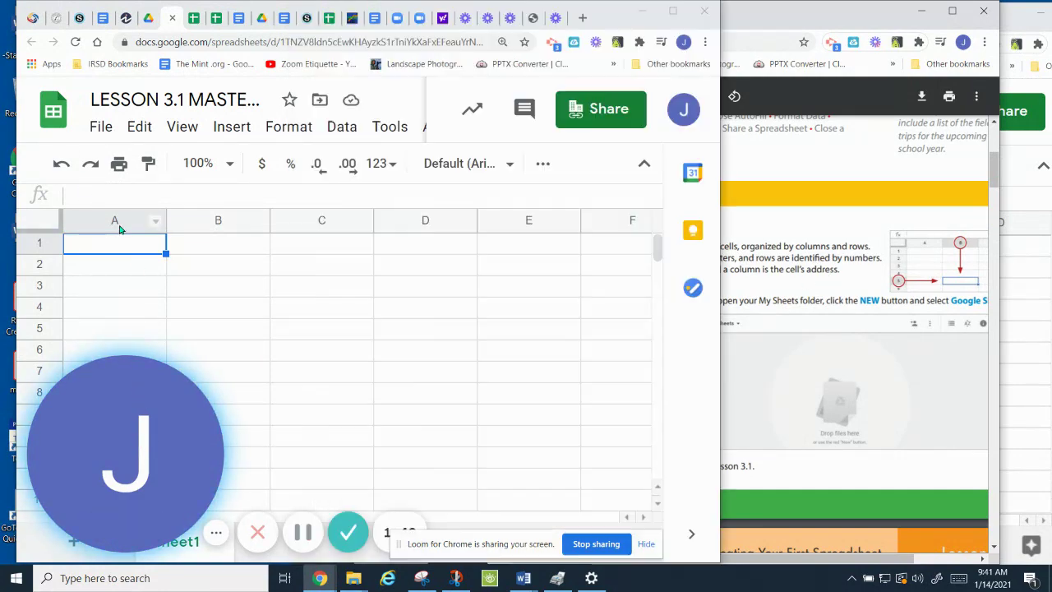
left_click(40, 243)
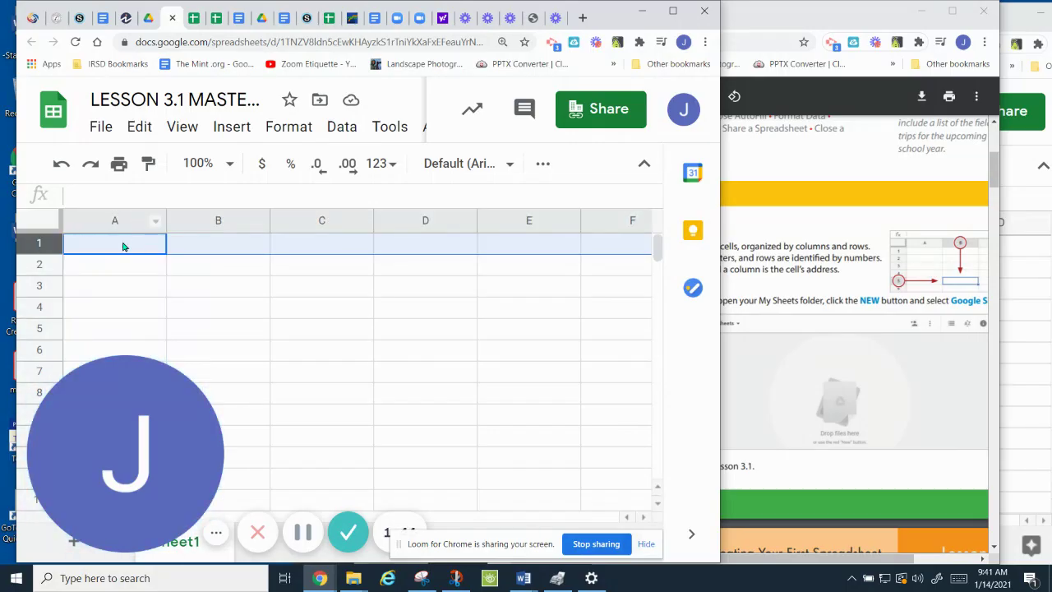
left_click(123, 247)
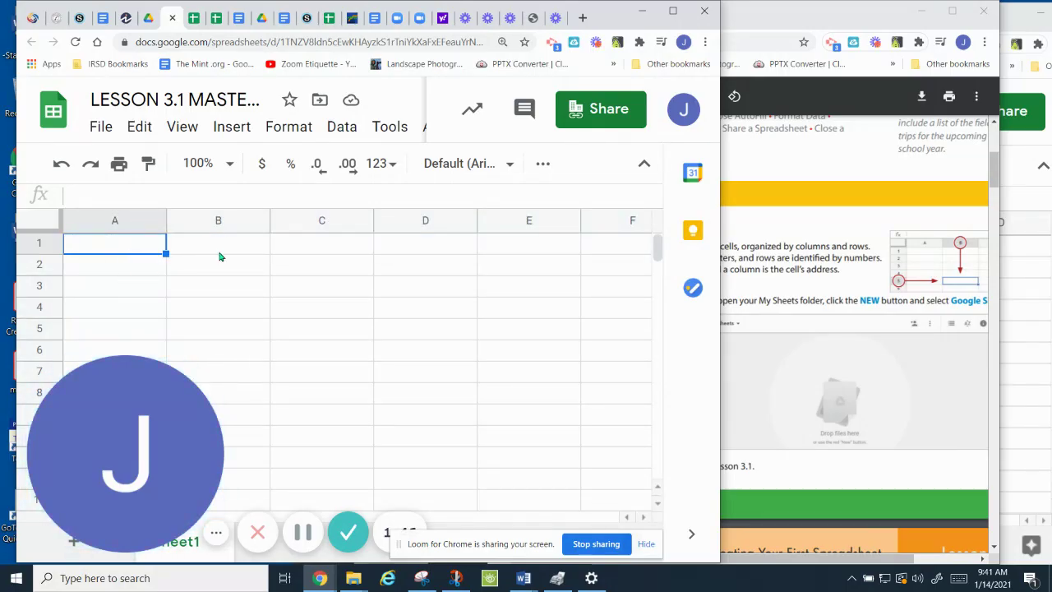
left_click(242, 304)
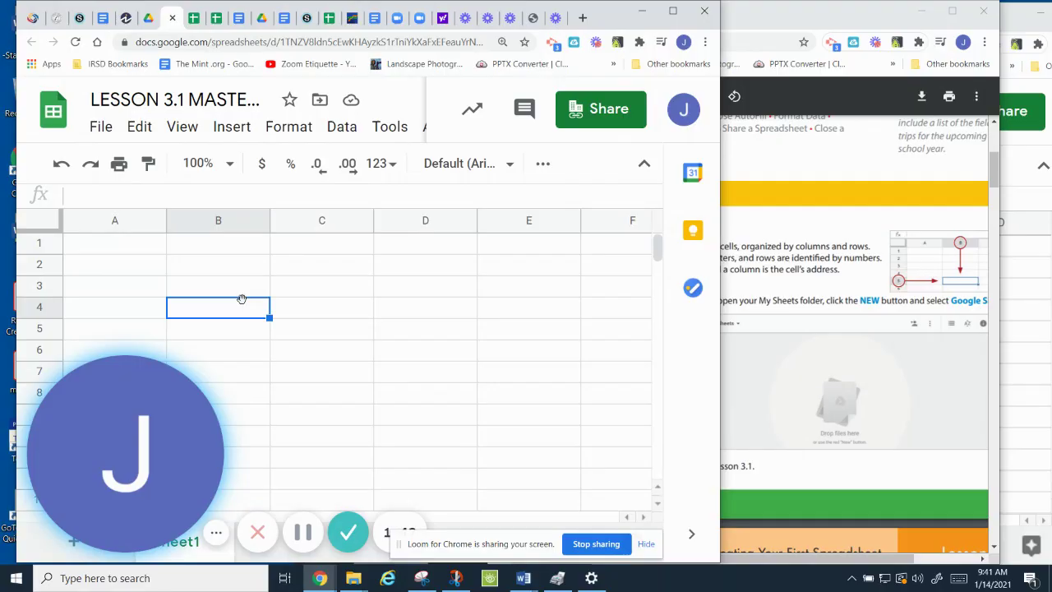
left_click(101, 293)
left_click_drag(165, 292, 282, 366)
left_click(126, 291)
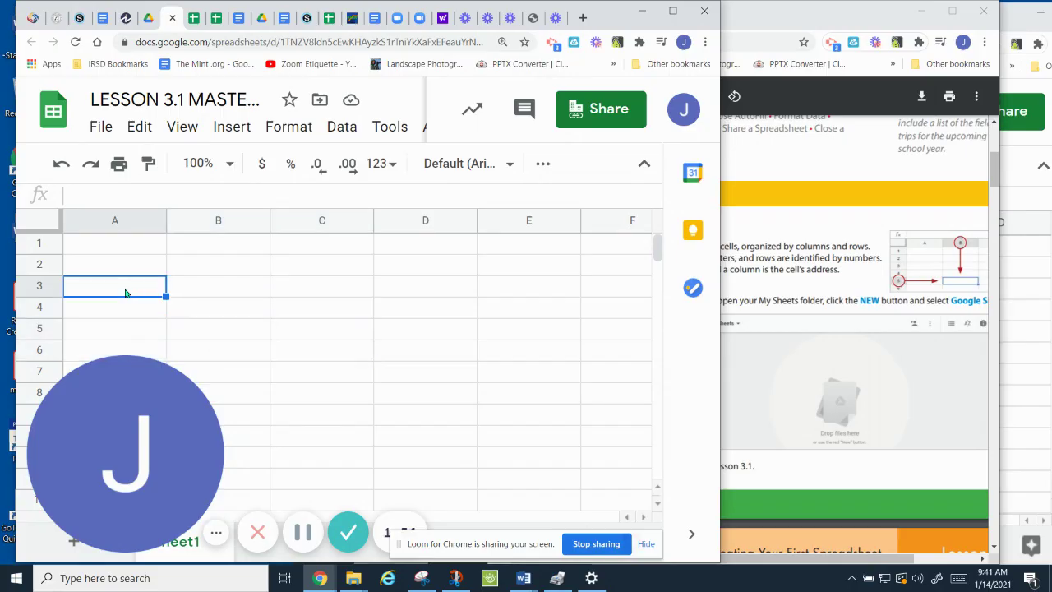
left_click_drag(118, 290, 285, 359)
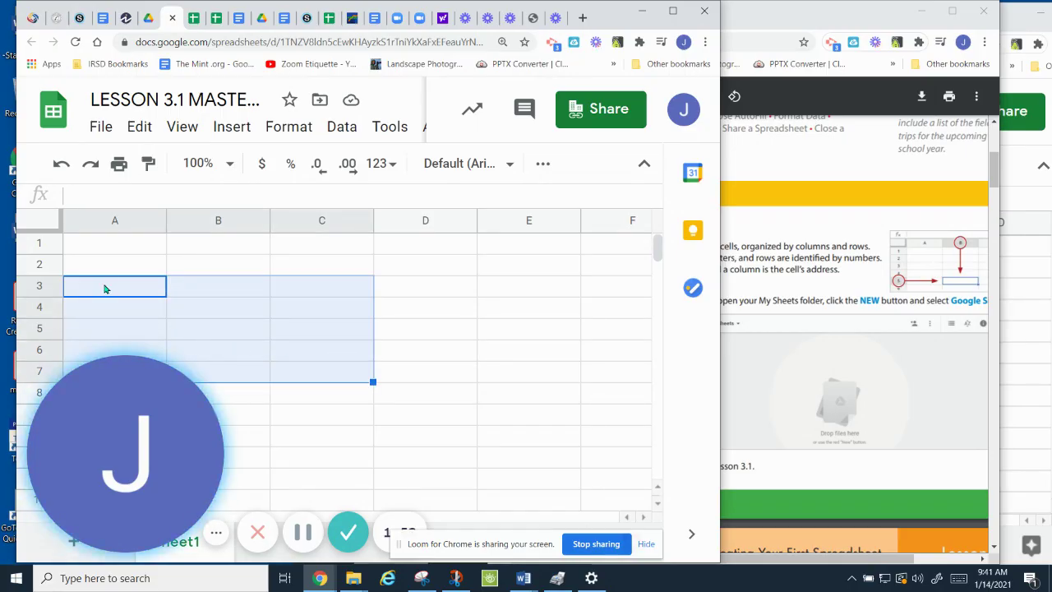
left_click(540, 323)
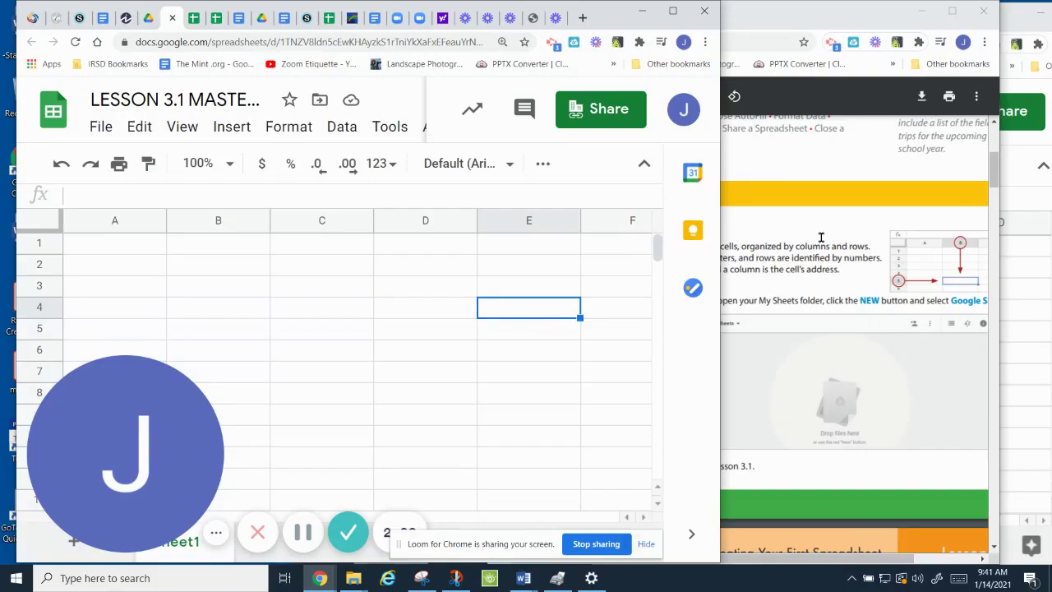
Step: Following instruction 6 on page 2 of the lesson PDF, enter MASTER FIELD TRIP LIST in cell A1
left_click_drag(993, 171, 997, 201)
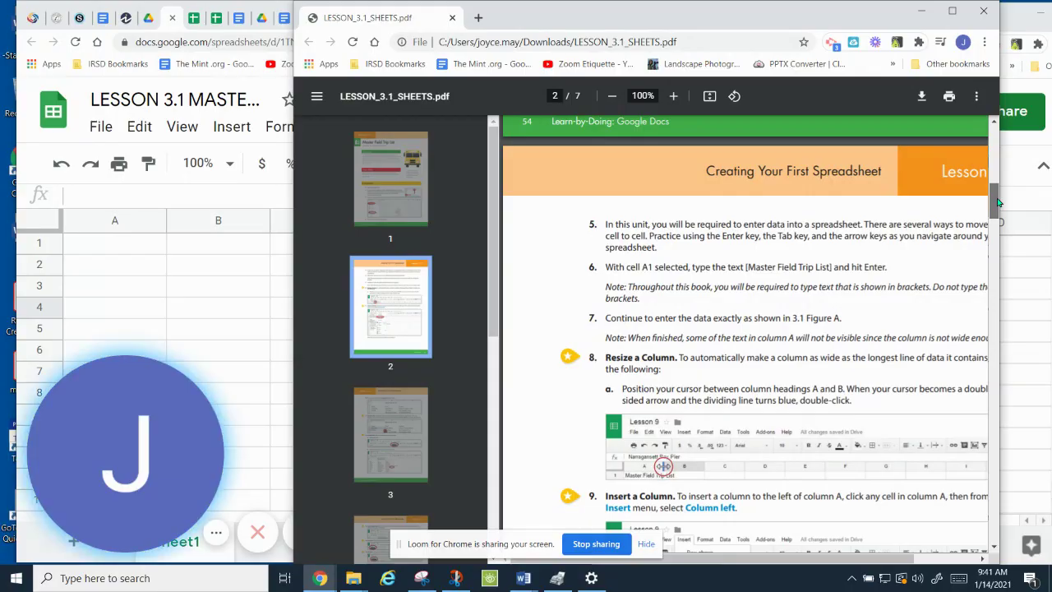
left_click_drag(998, 202, 998, 208)
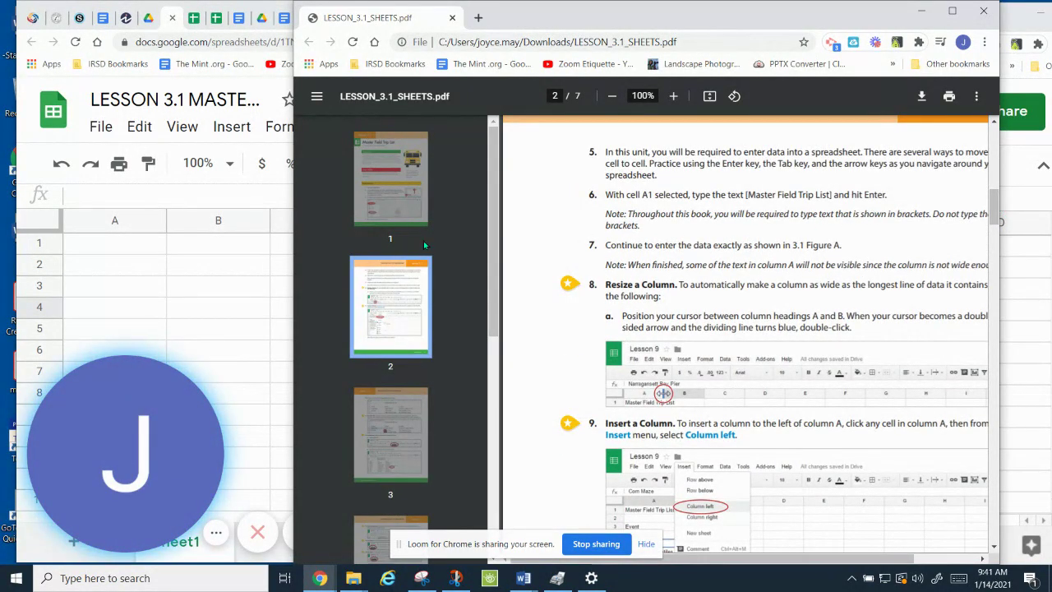
left_click(112, 251)
type("mA")
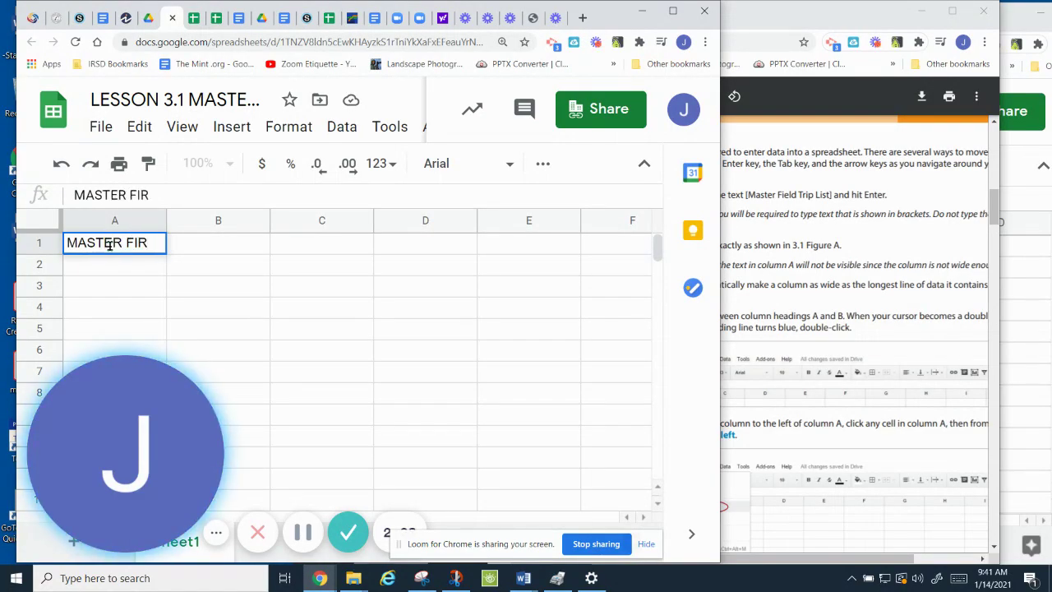
type("MASTER FIELD T")
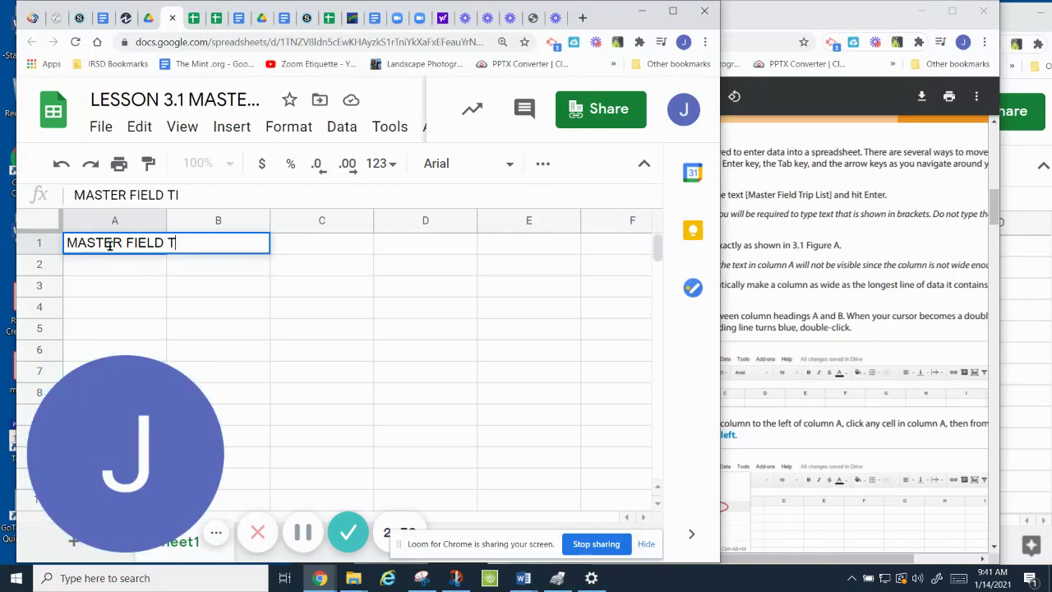
type("RIP LIST")
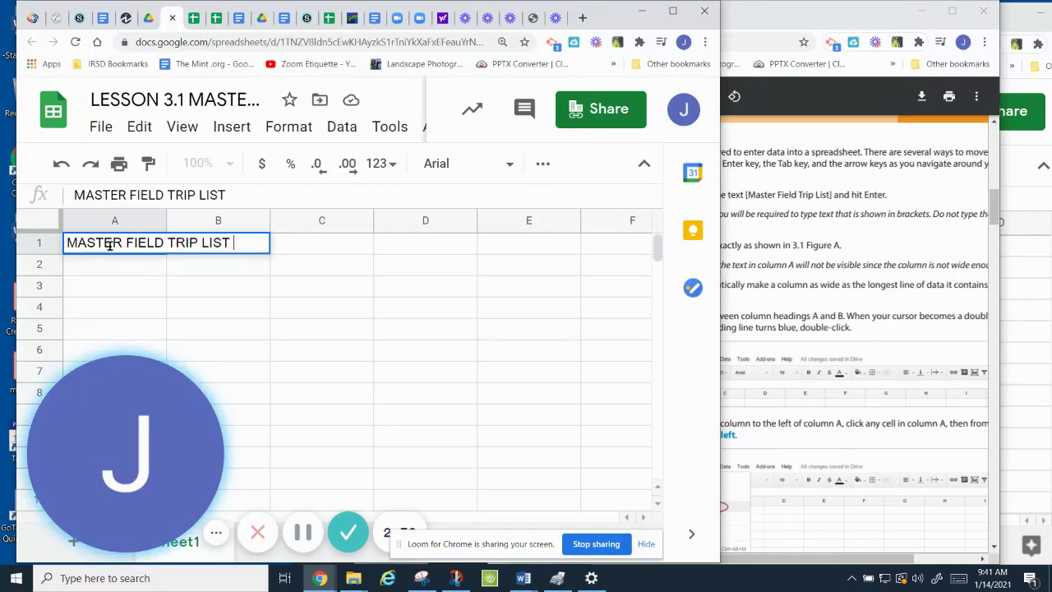
key("Return")
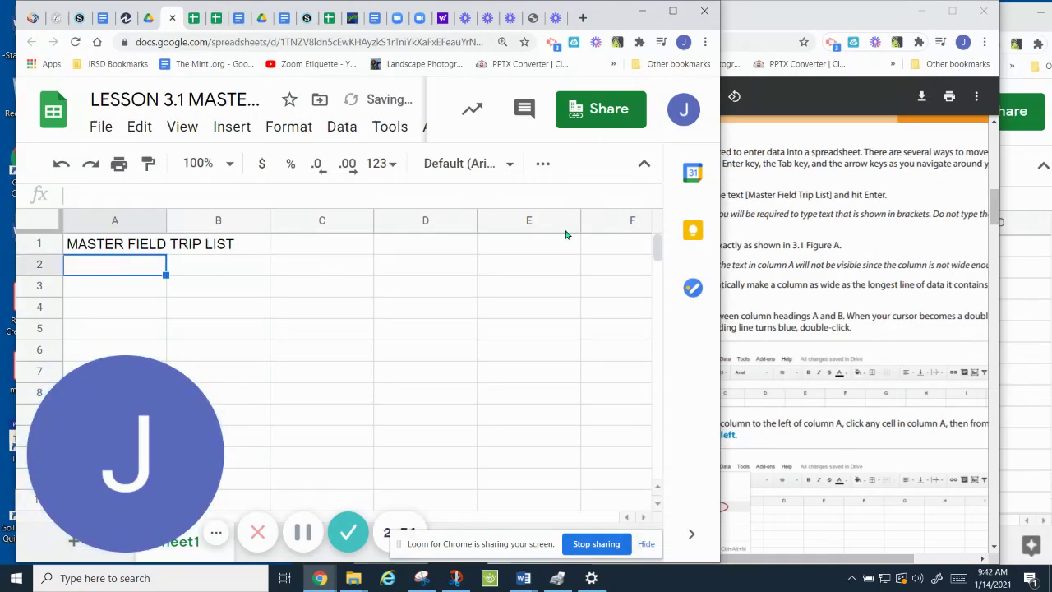
Step: Show the 3.1 Figure A data table on page 6 of the lesson PDF beside the spreadsheet
left_click(791, 222)
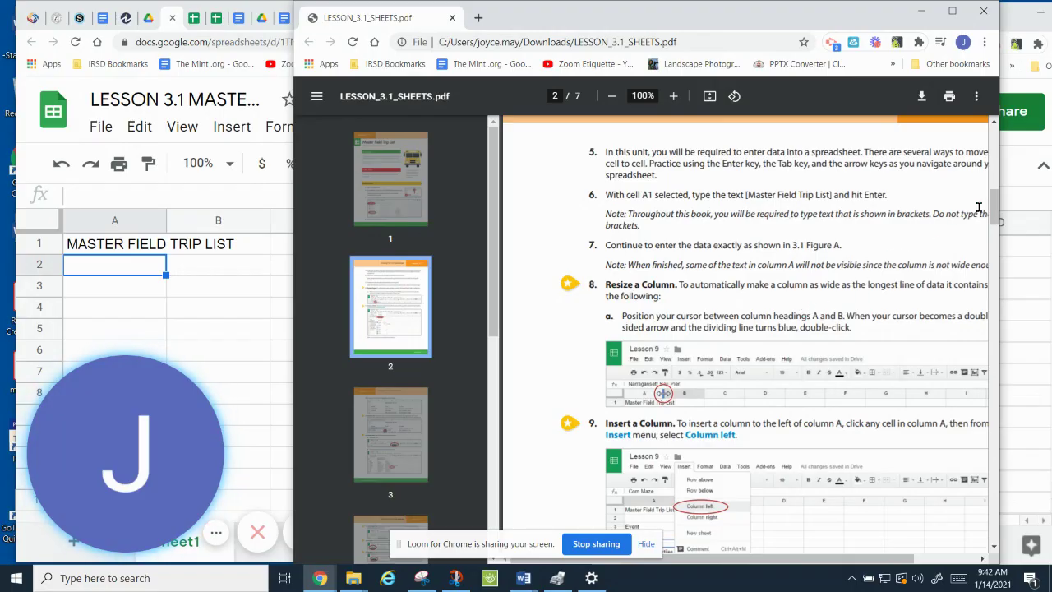
left_click_drag(998, 210, 975, 435)
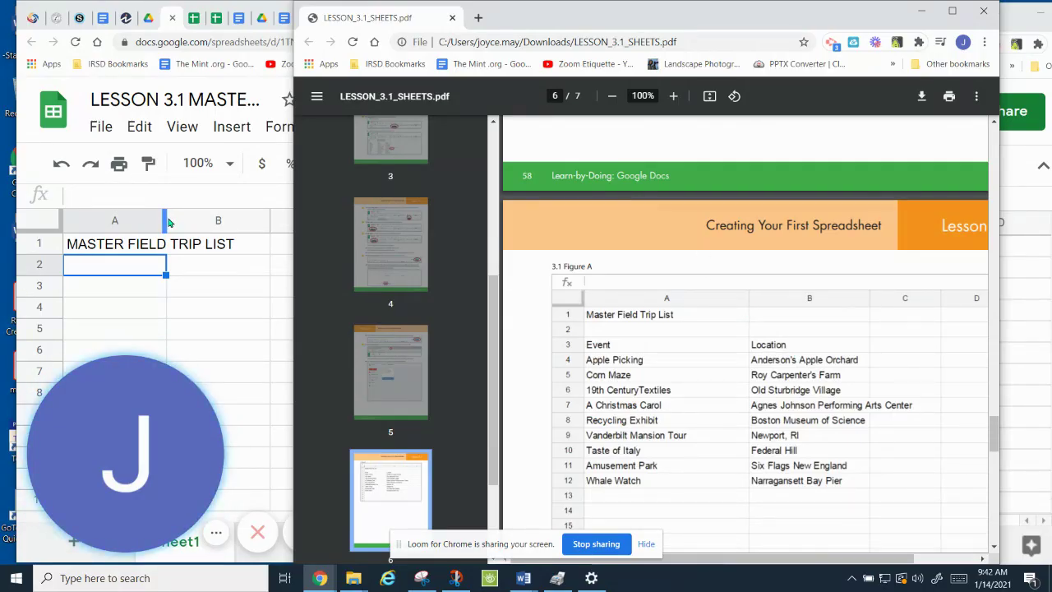
Step: Widen column A until the title in A1 fits inside it, and bring the lesson PDF back to the front
left_click_drag(164, 218, 263, 218)
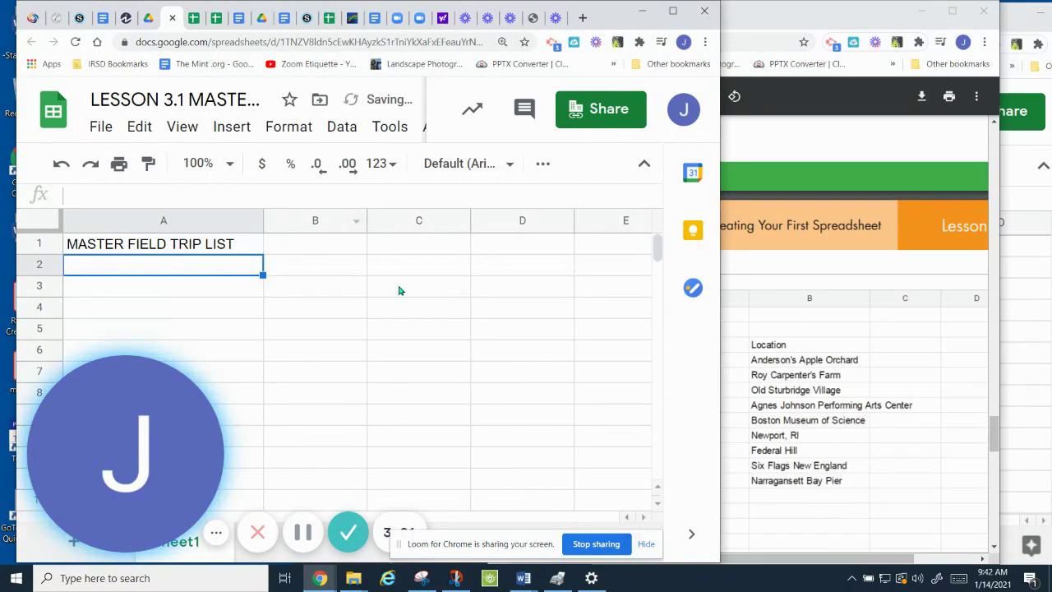
left_click(737, 312)
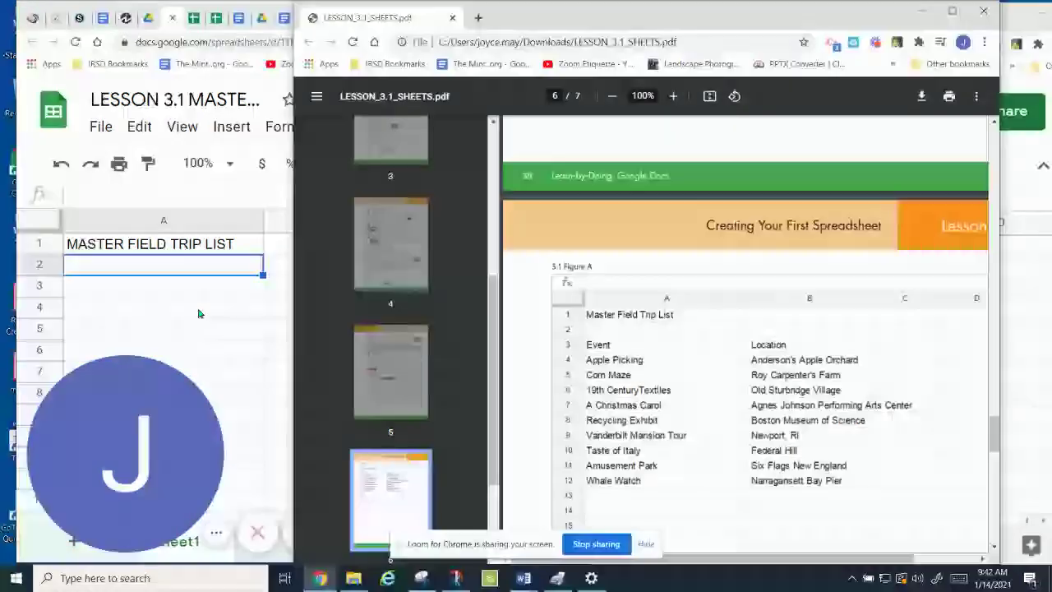
left_click(116, 298)
type("eVE")
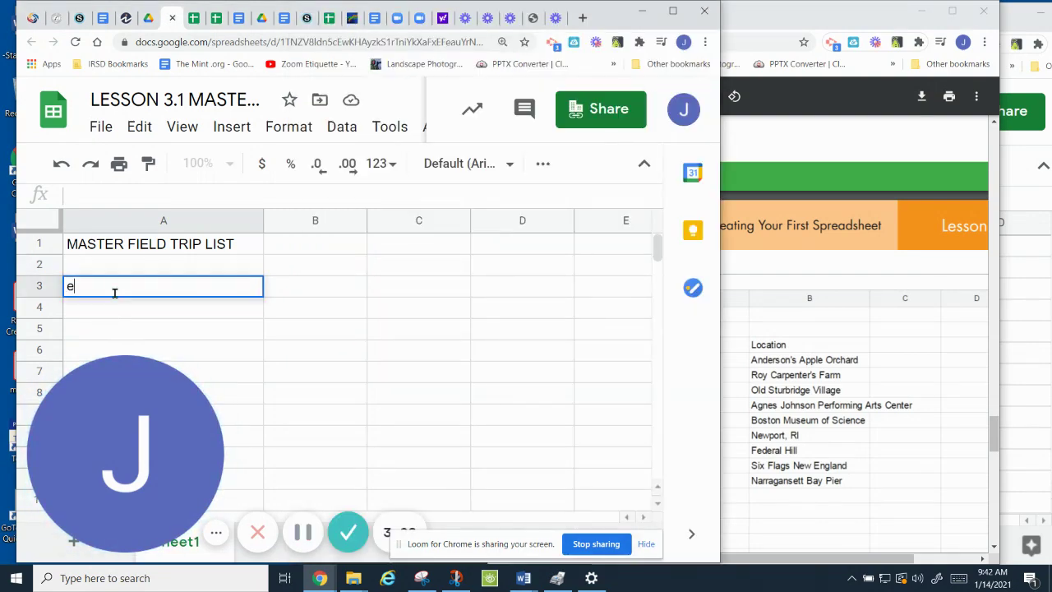
key("BackSpace")
key("BackSpace")
key("BackSpace")
left_click(795, 313)
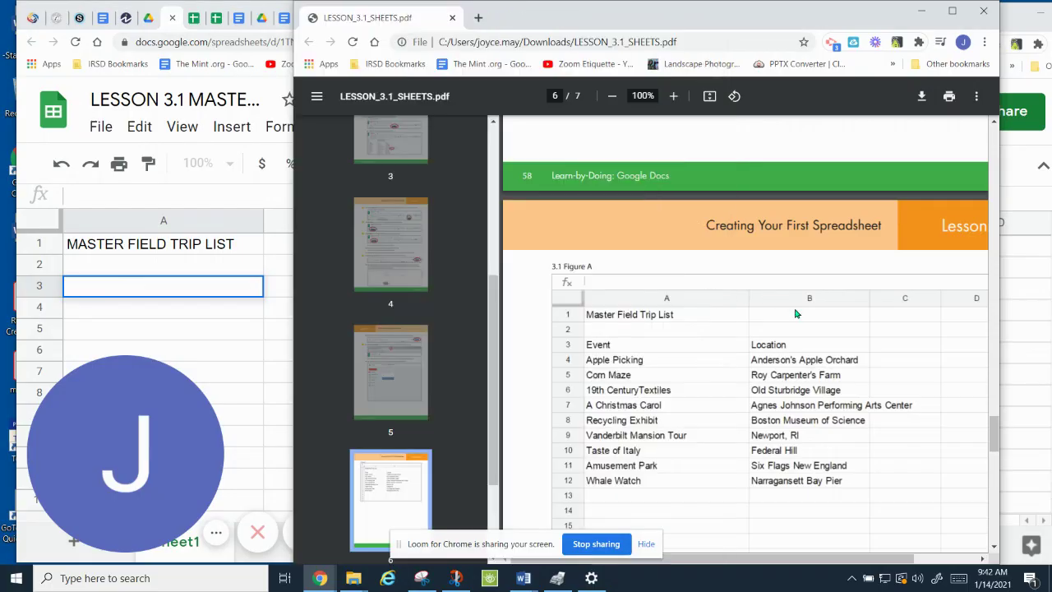
Step: Replace the all-capitals title in cell A1 with Master Field Trip List
left_click(212, 246)
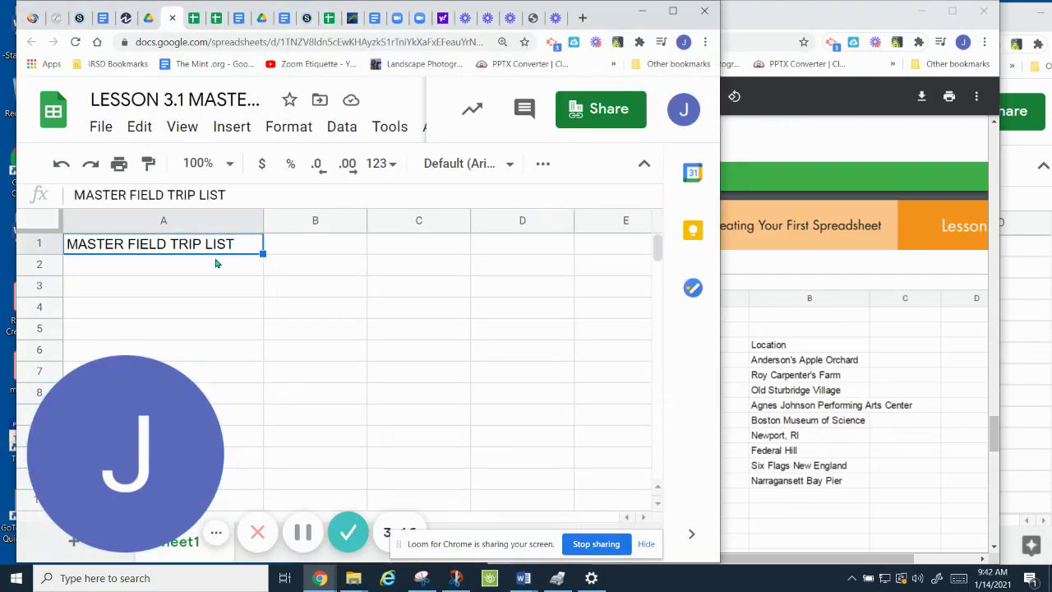
type("Master Field Trip List")
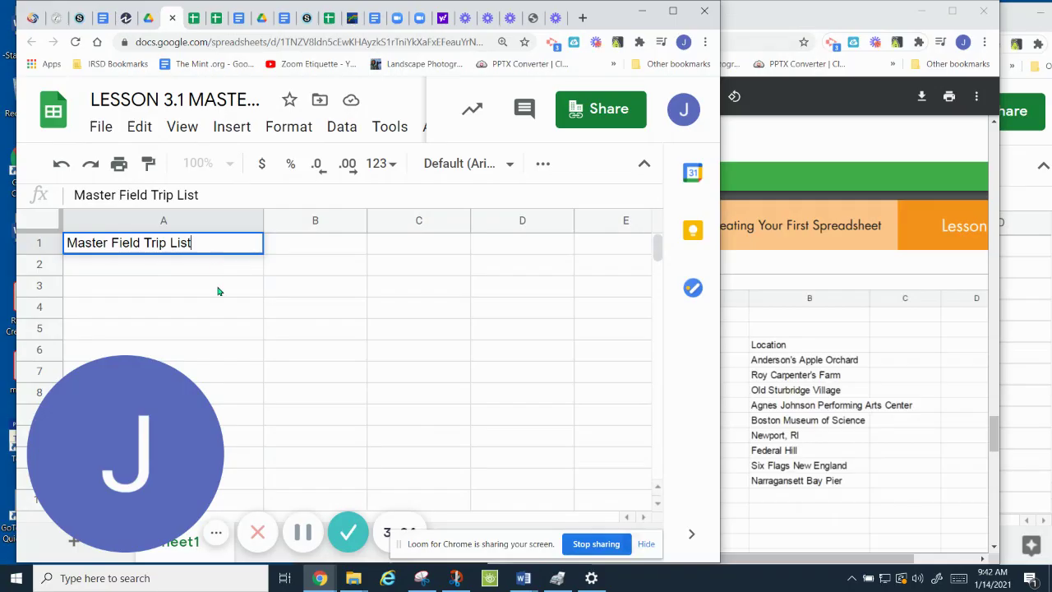
left_click(219, 290)
Step: Narrow the lesson PDF window so that it uncovers spreadsheet columns A to C while still showing the figure's Event column
left_click(818, 136)
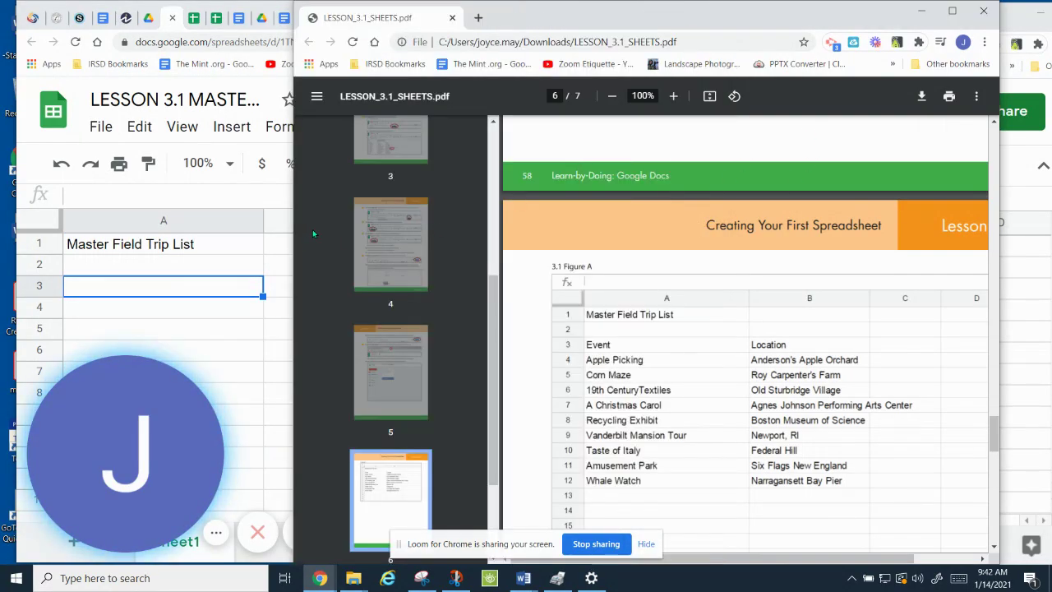
left_click_drag(294, 212, 496, 210)
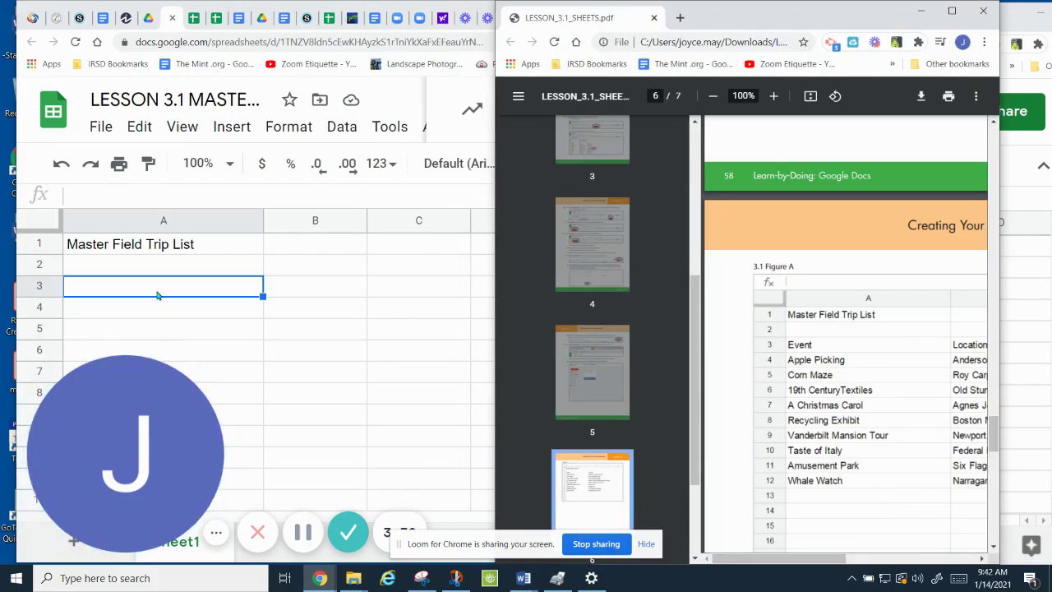
left_click(110, 433)
left_click_drag(110, 433, 477, 491)
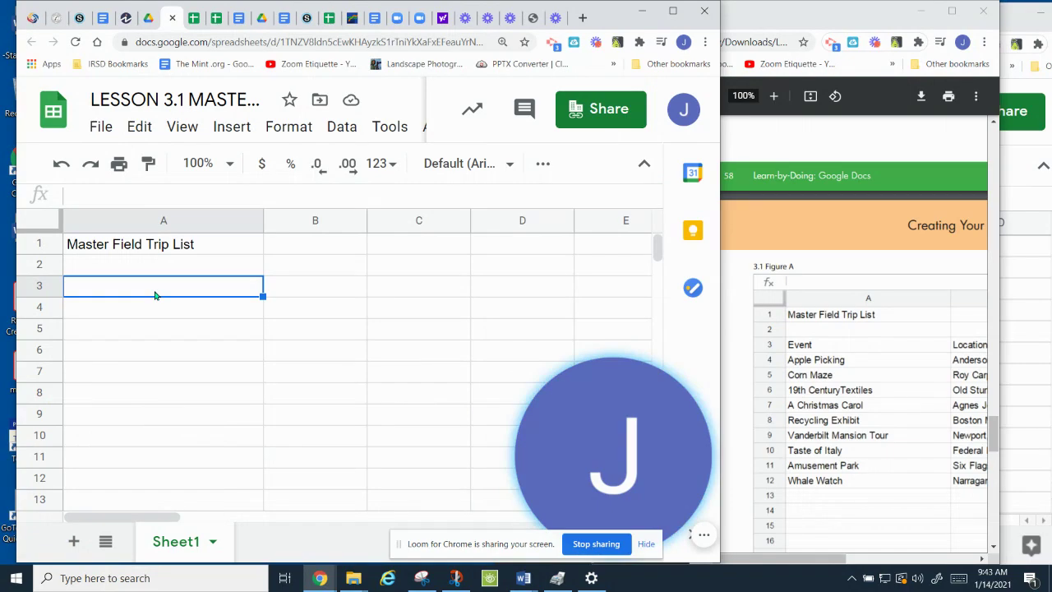
Step: Enter the column headings Event in cell A3 and Location in cell B3
type("Event")
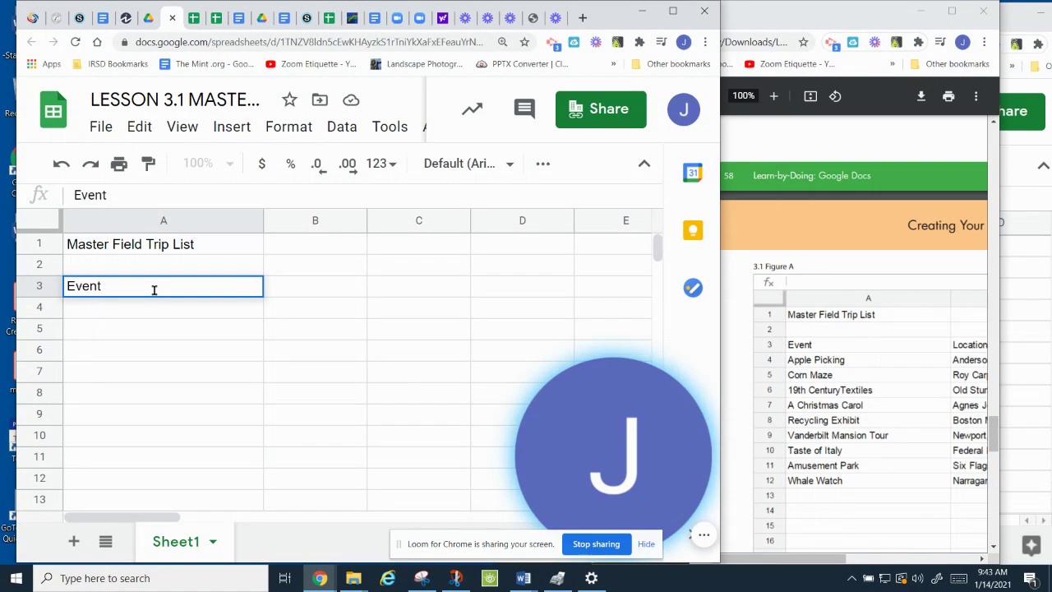
key("Tab")
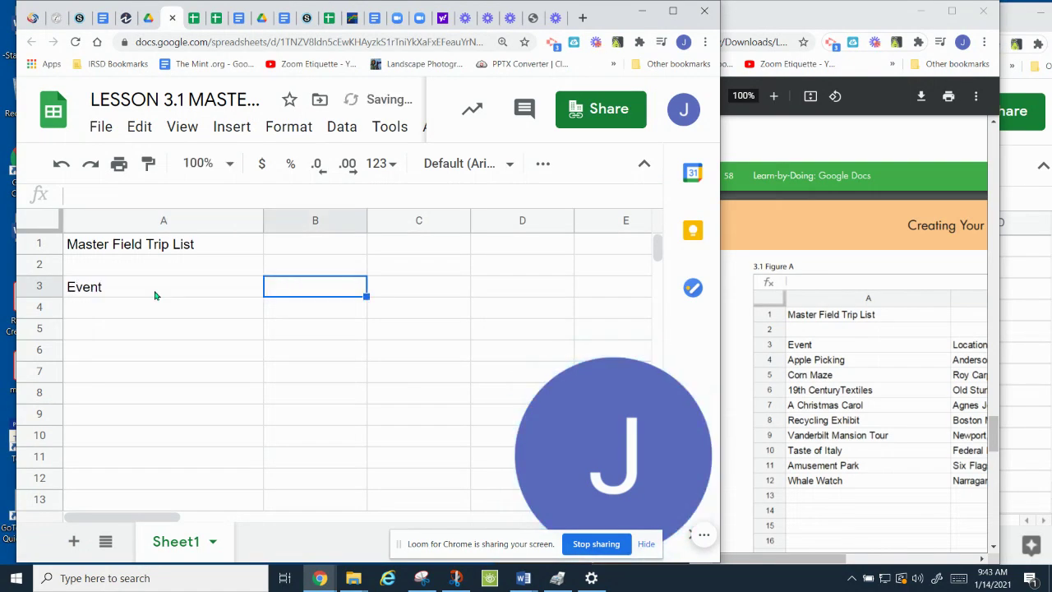
type("Location")
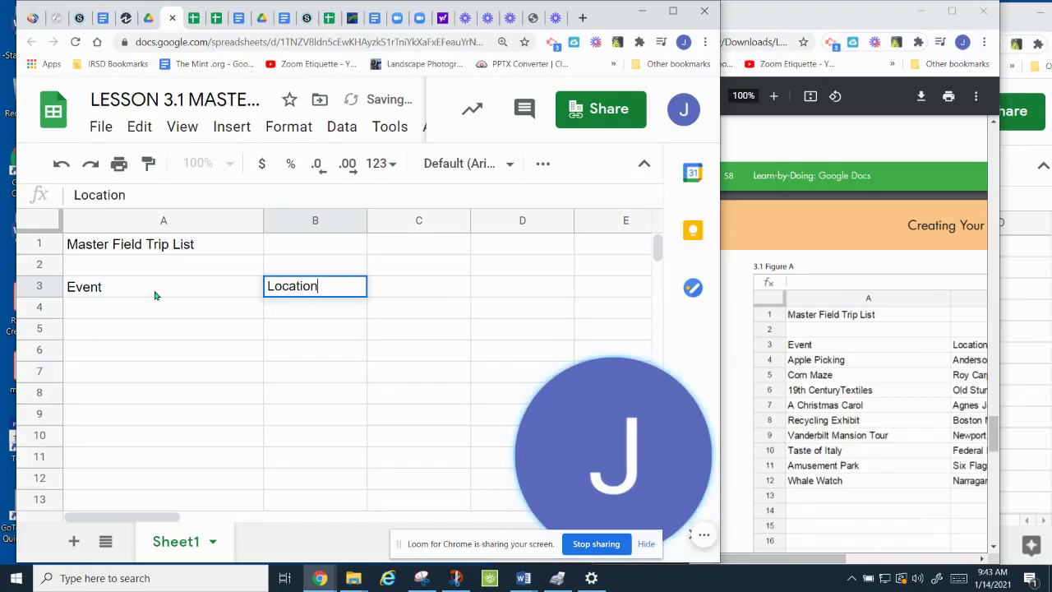
left_click(156, 318)
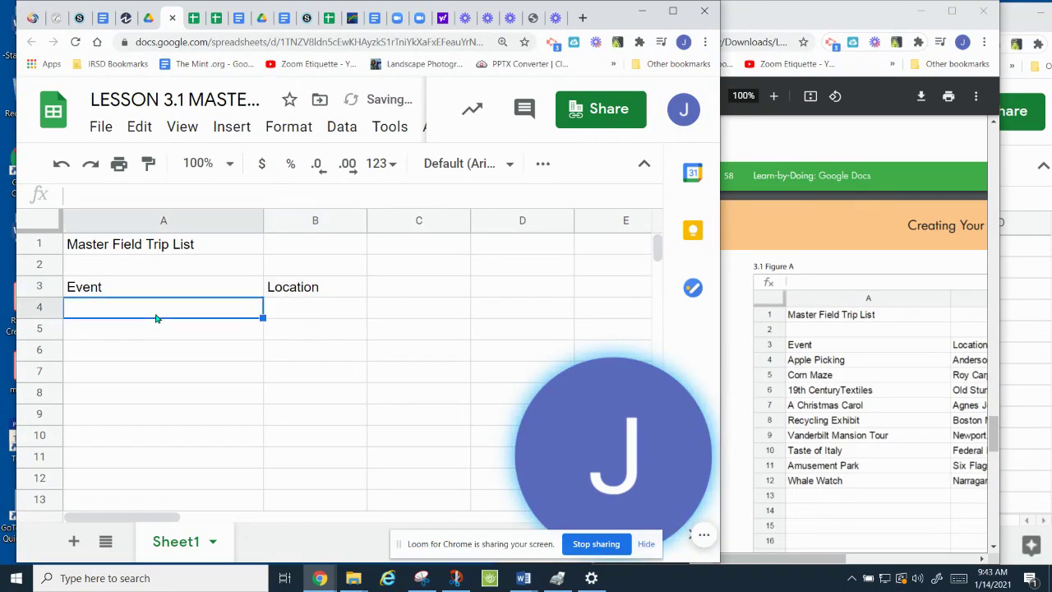
Step: List the events Apple Picking, Corn Maze and 19th Century Textiles in cells A4 to A6
type("Apple Picking")
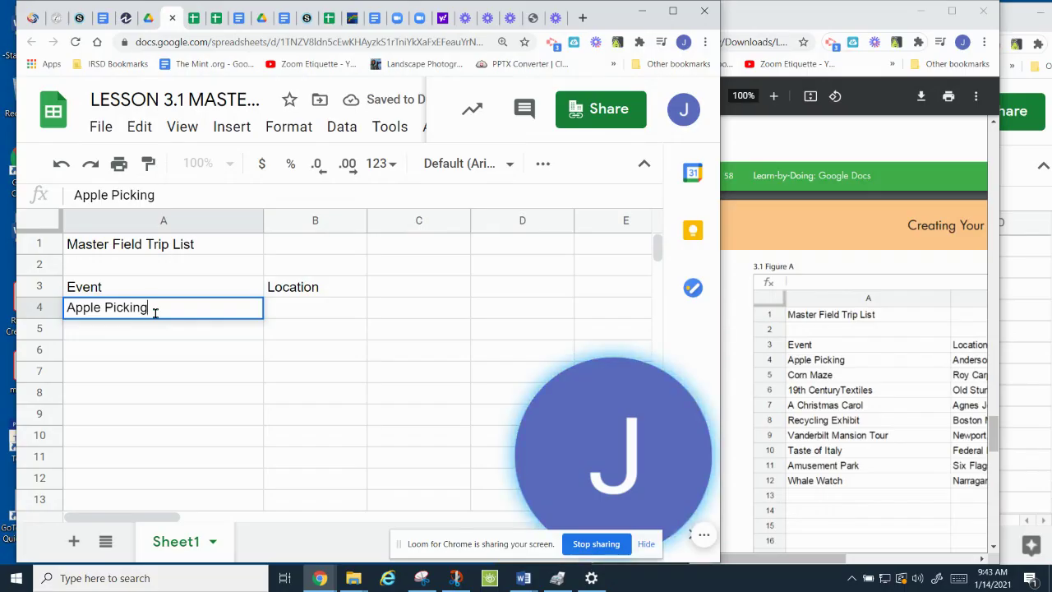
key("Return")
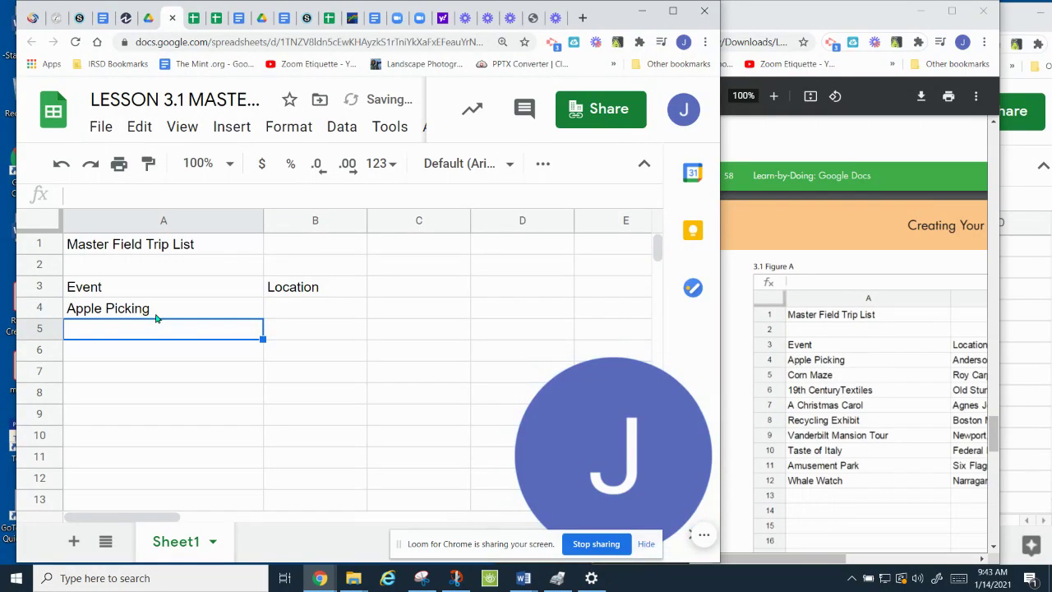
type("Corn Mazi")
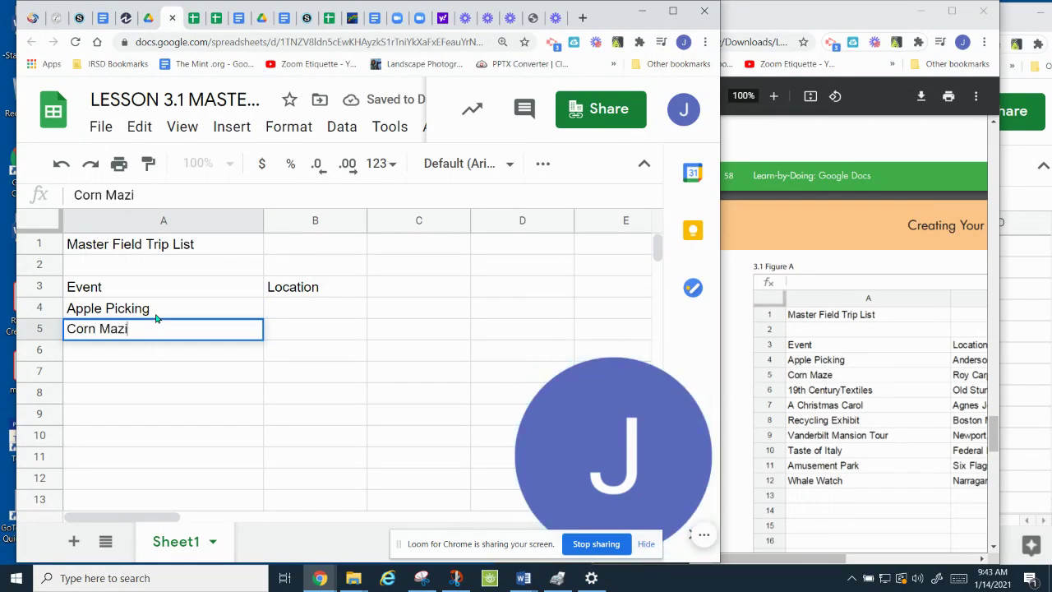
key("Return")
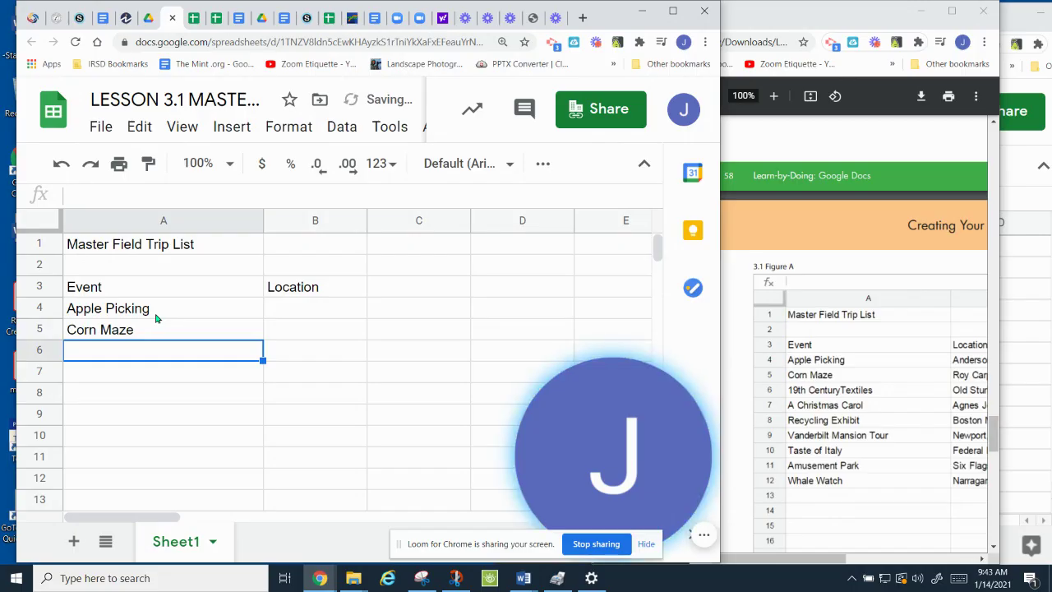
type("19th ")
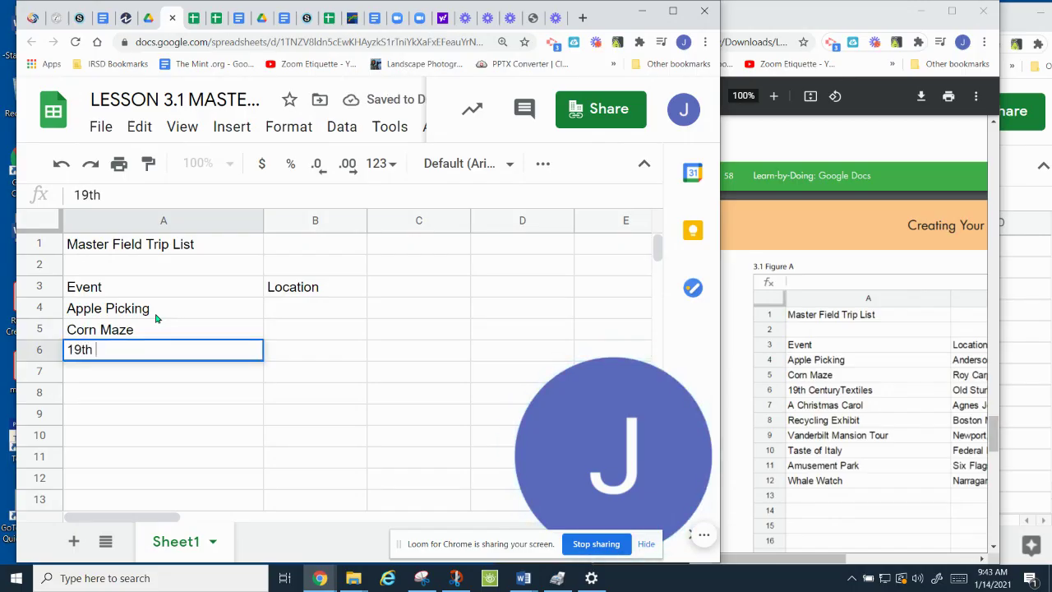
type("Century ")
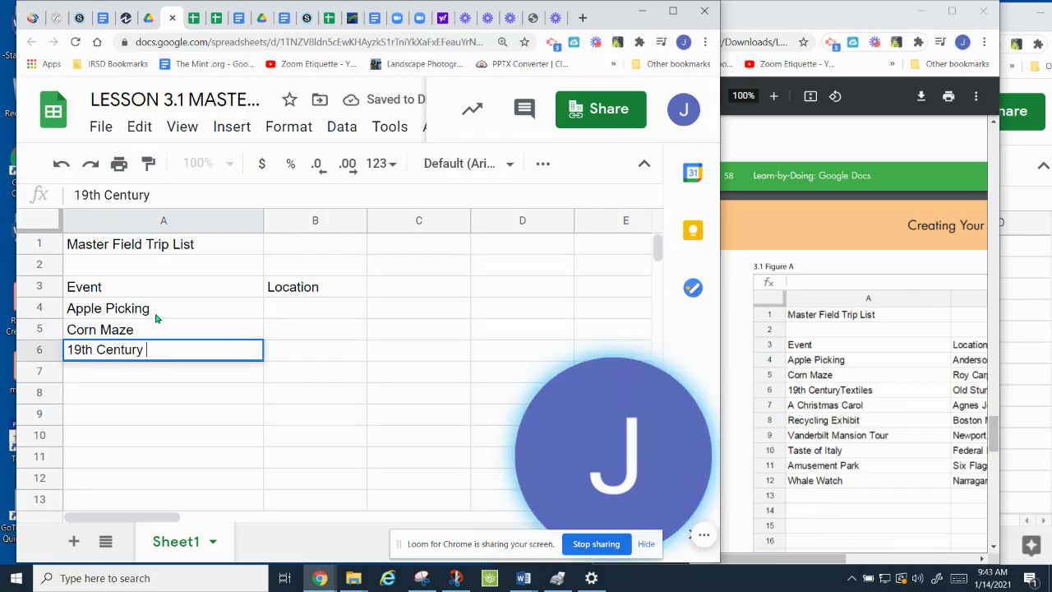
type("Textiles")
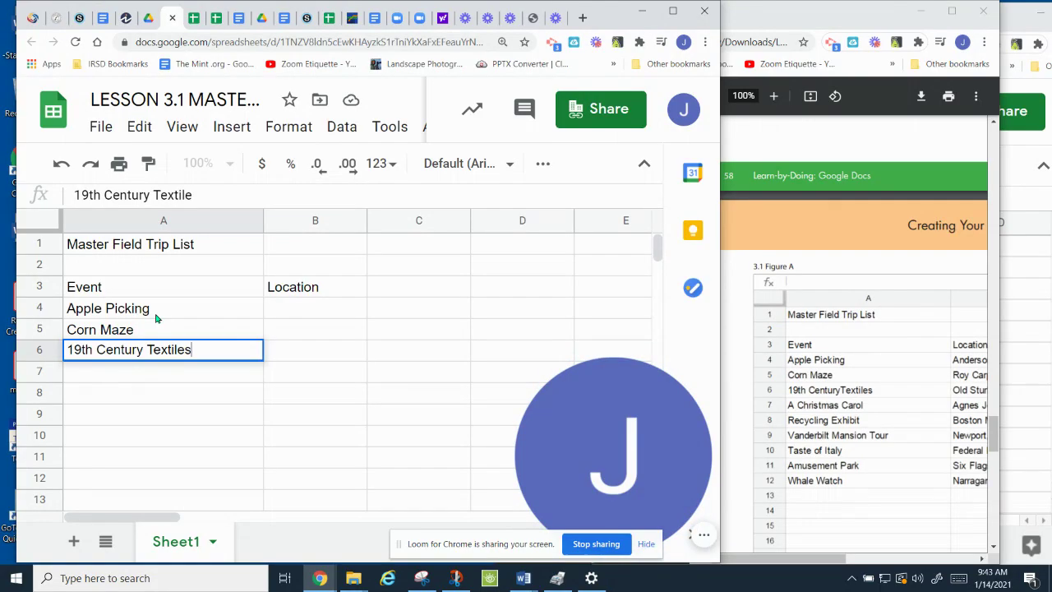
key("Return")
Step: Continue the Event column with A Christmas Carol in A7 and Recycling Exhibit in A8
type("A ")
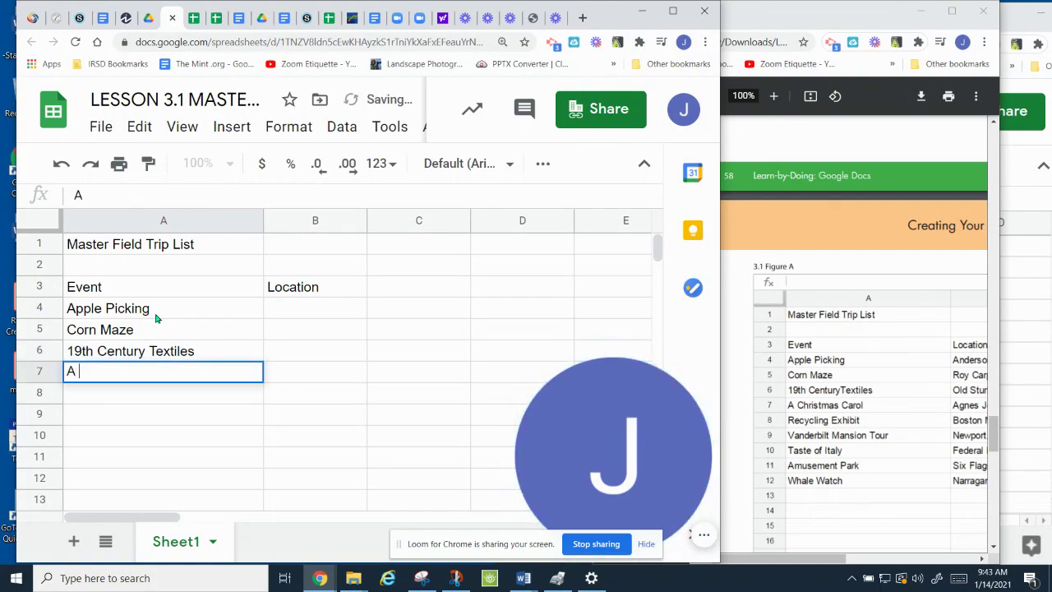
type("Christ")
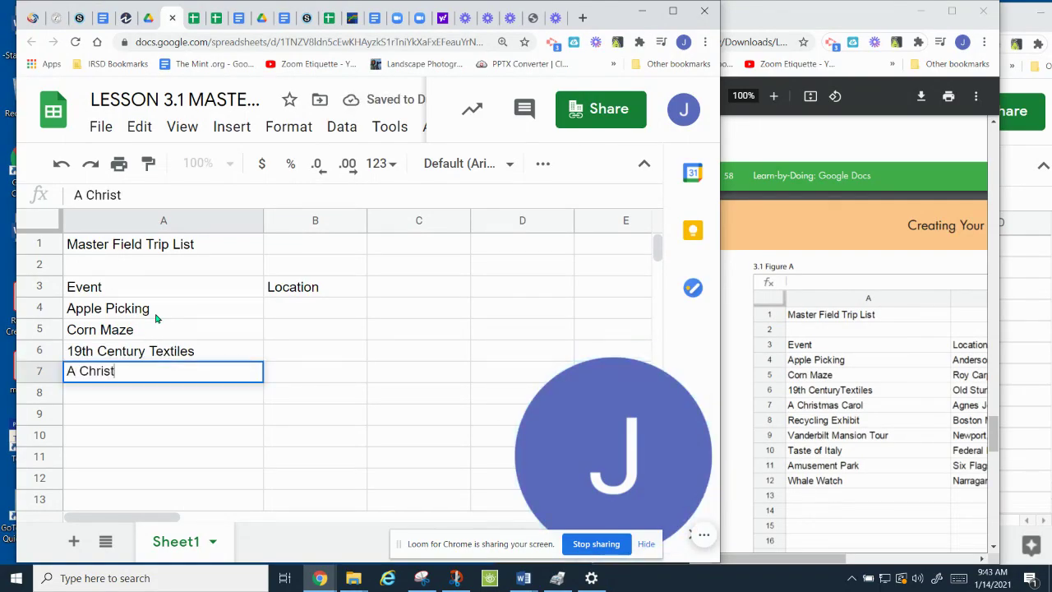
type("mas Carol")
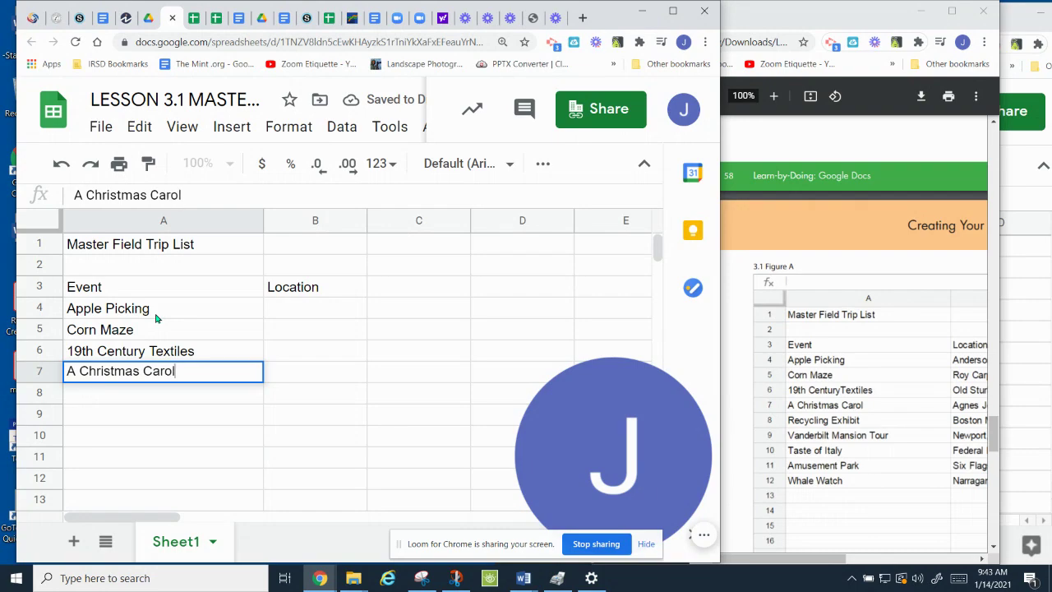
key("Return")
type("Re")
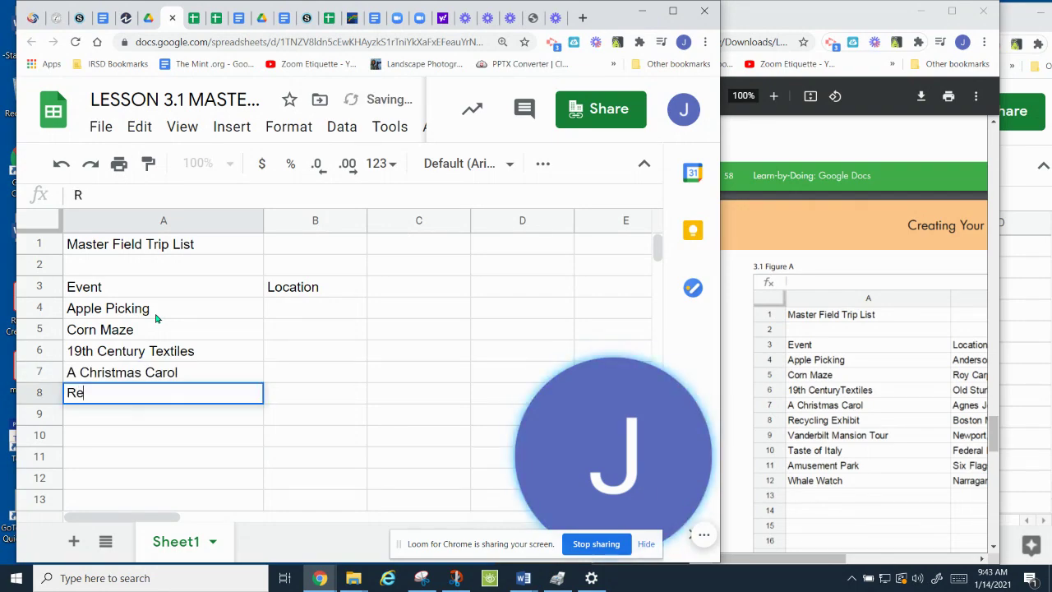
type("cyc")
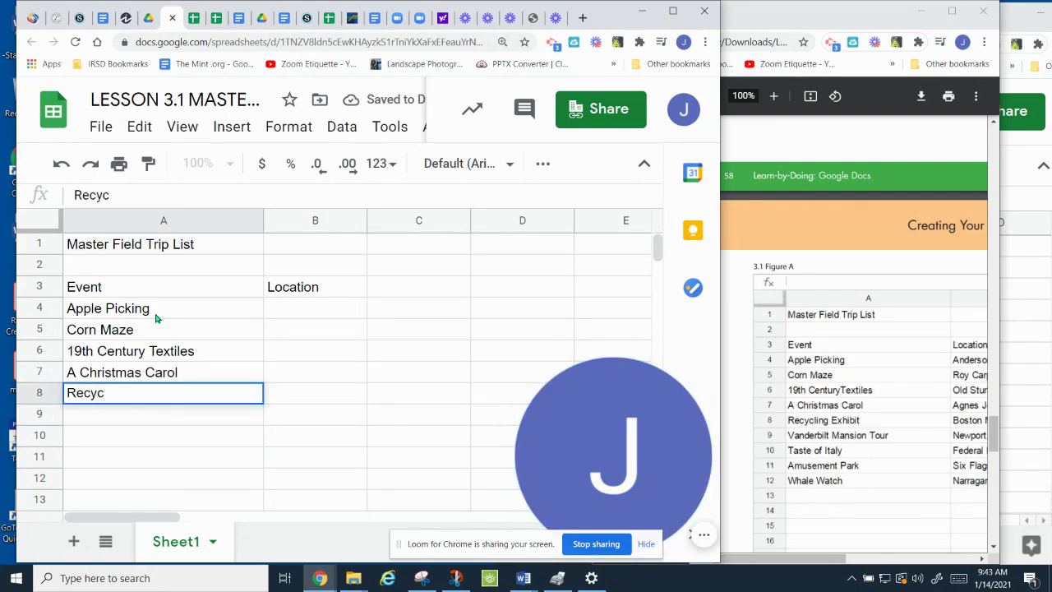
type("ling Ex")
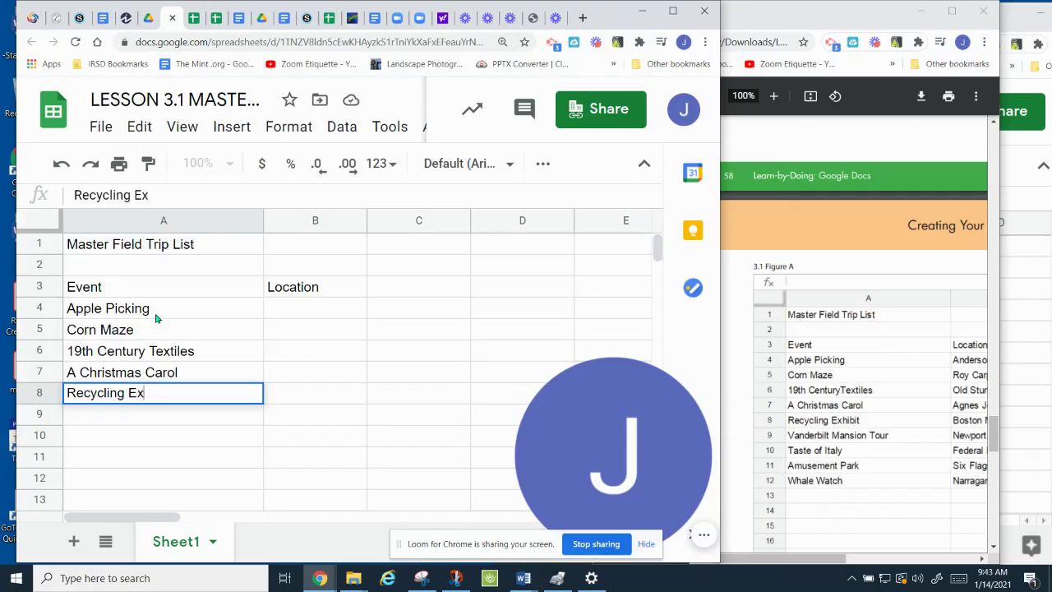
type("hibit")
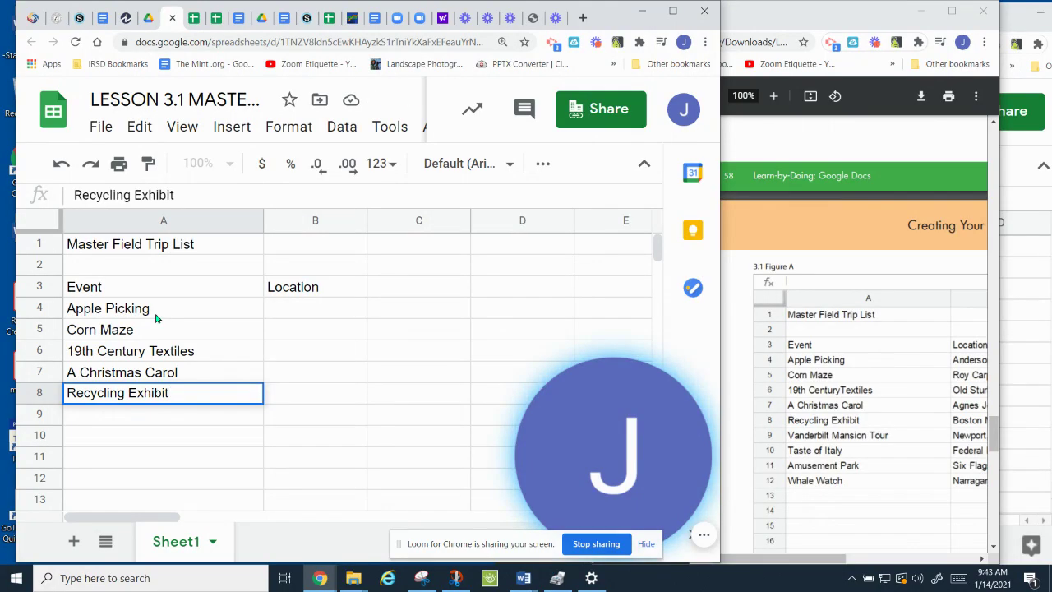
key("Return")
Step: Enter the event Vanderbilt Mansion Tour in cell A9
type("Vanderb")
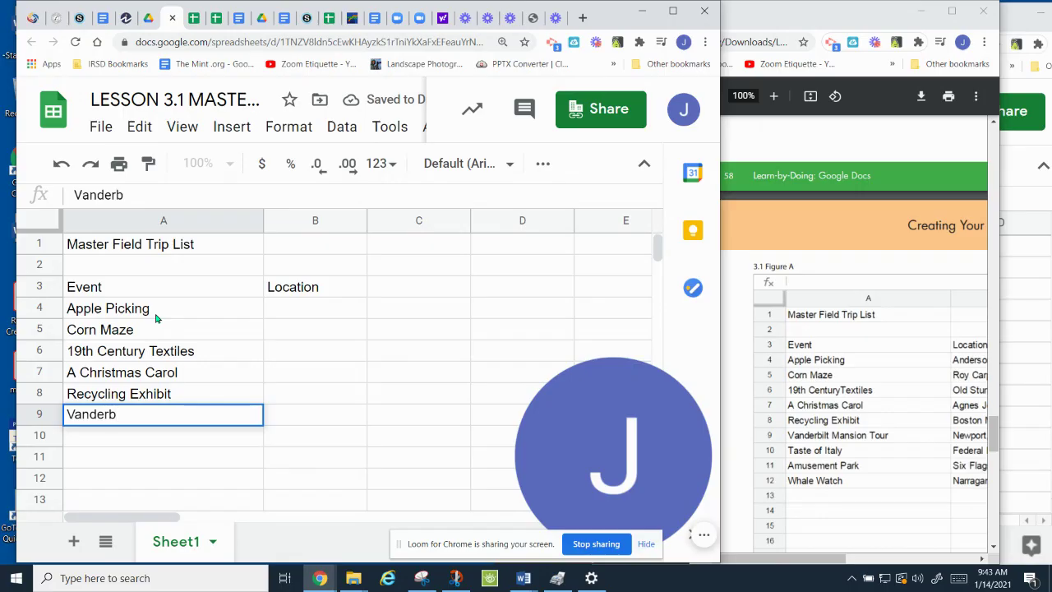
type("ilt ")
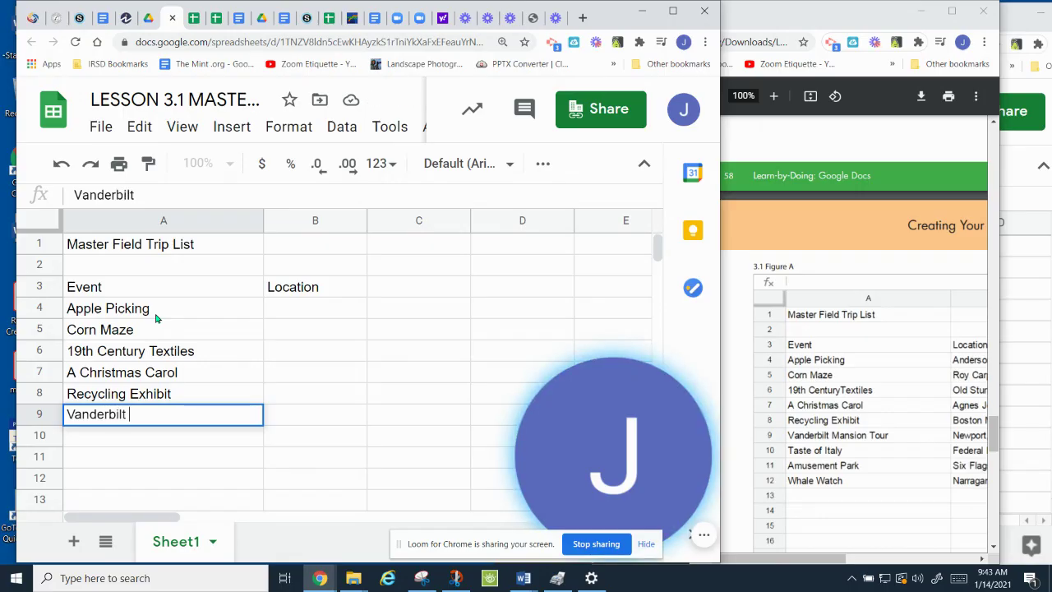
type("Manso")
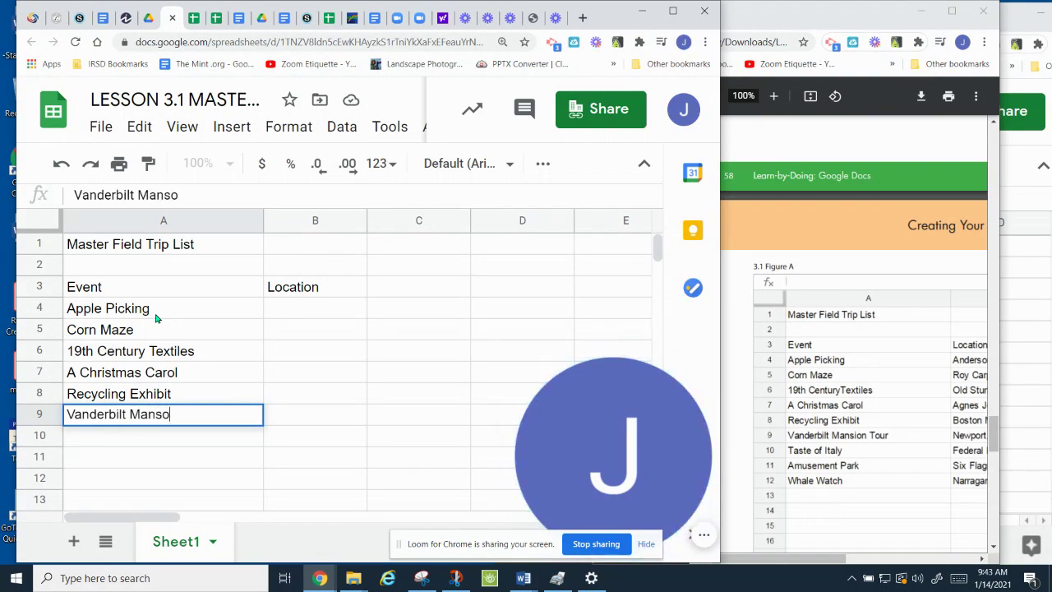
key("BackSpace")
type("ion Tour")
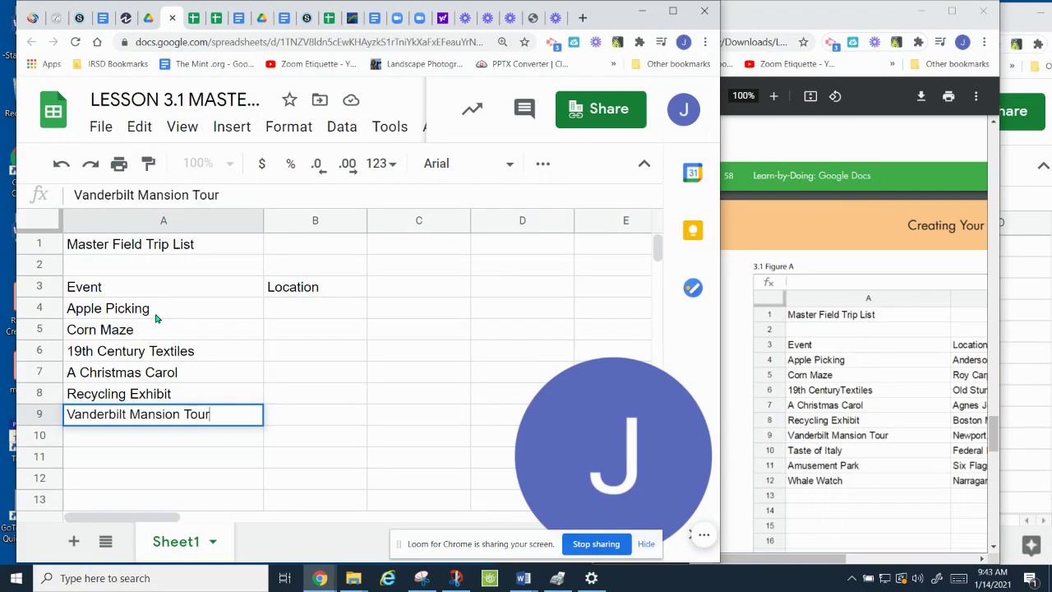
key("Return")
Step: Continue the Event column with Taste of Italy in cell A10 and Amusement Park in cell A11
type("Taste")
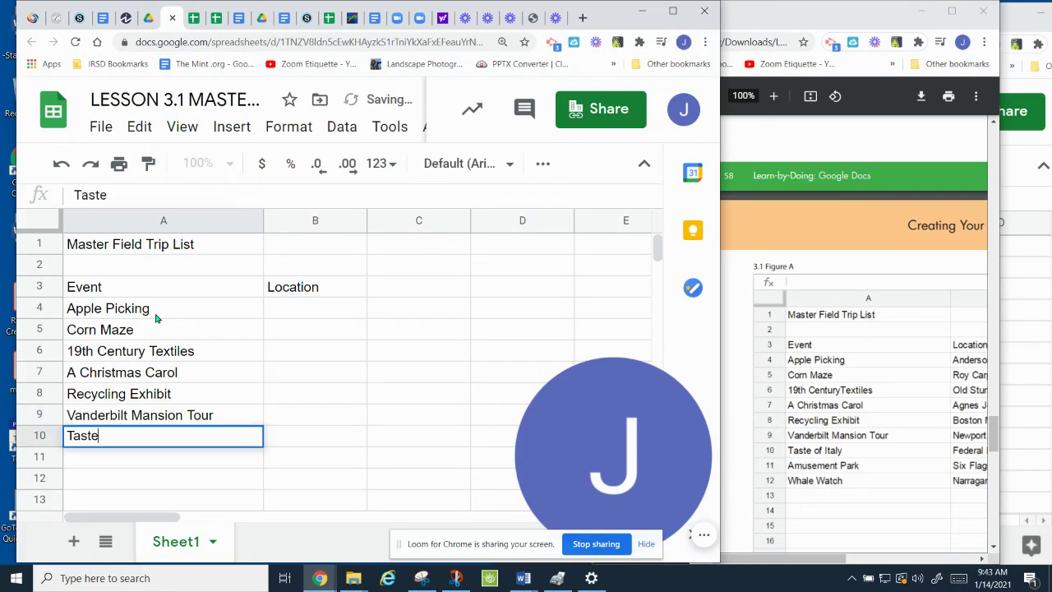
type(" of Ital")
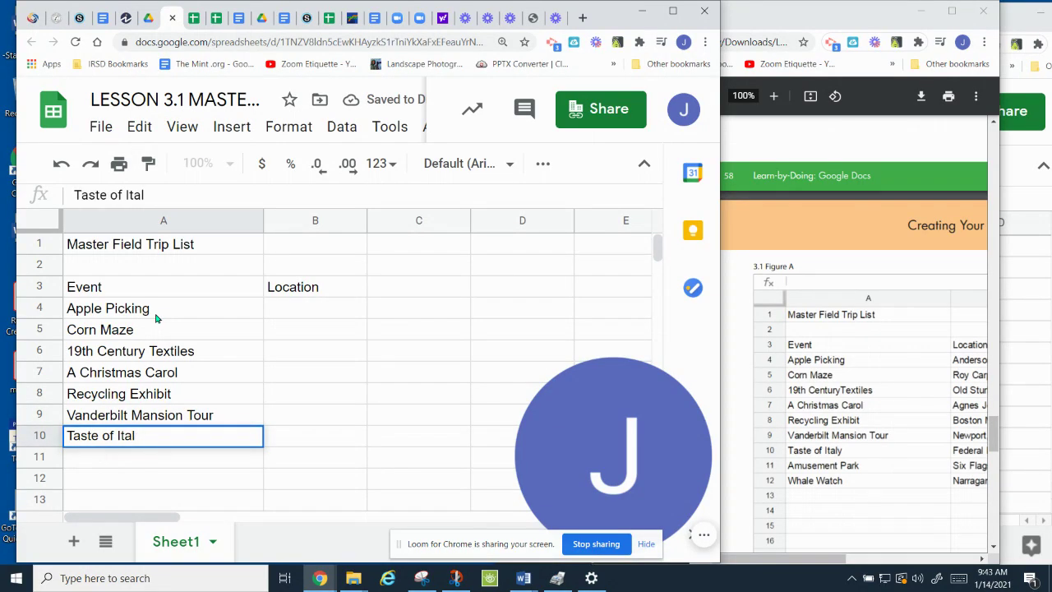
type("y")
key("Return")
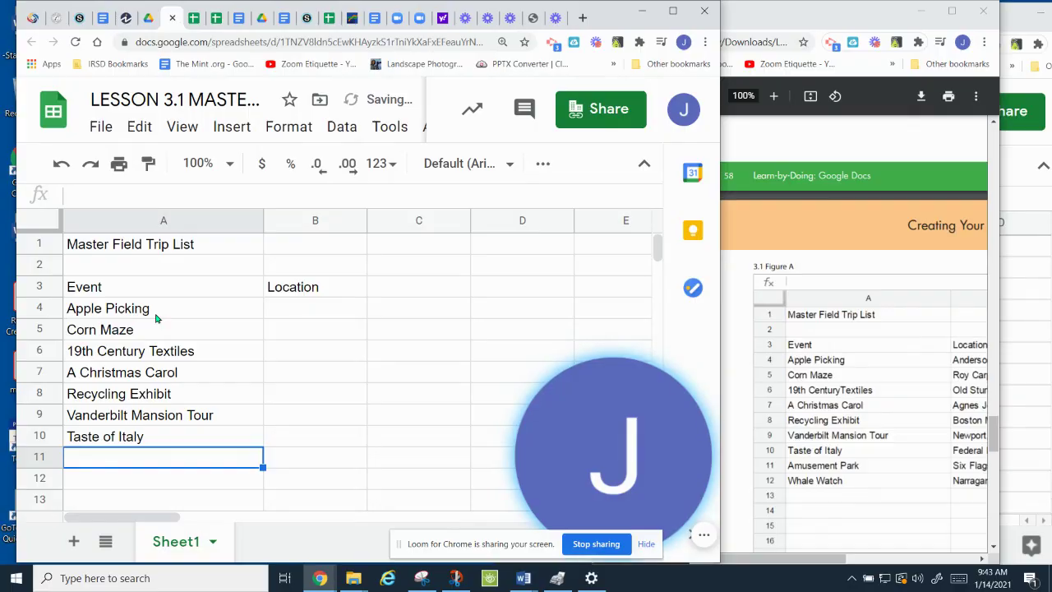
type("Amusement ")
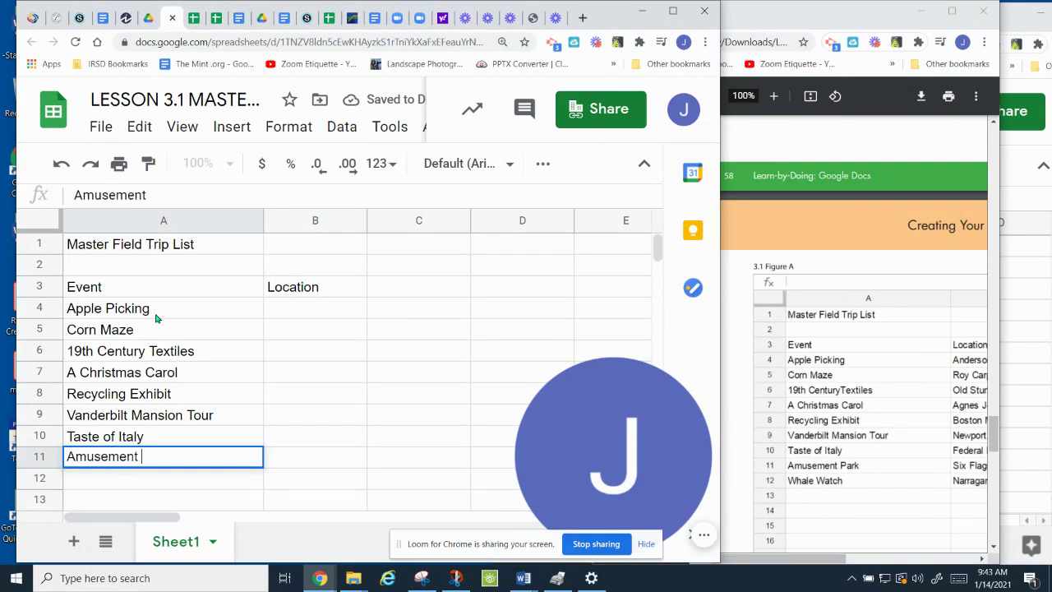
type("Park")
key("Return")
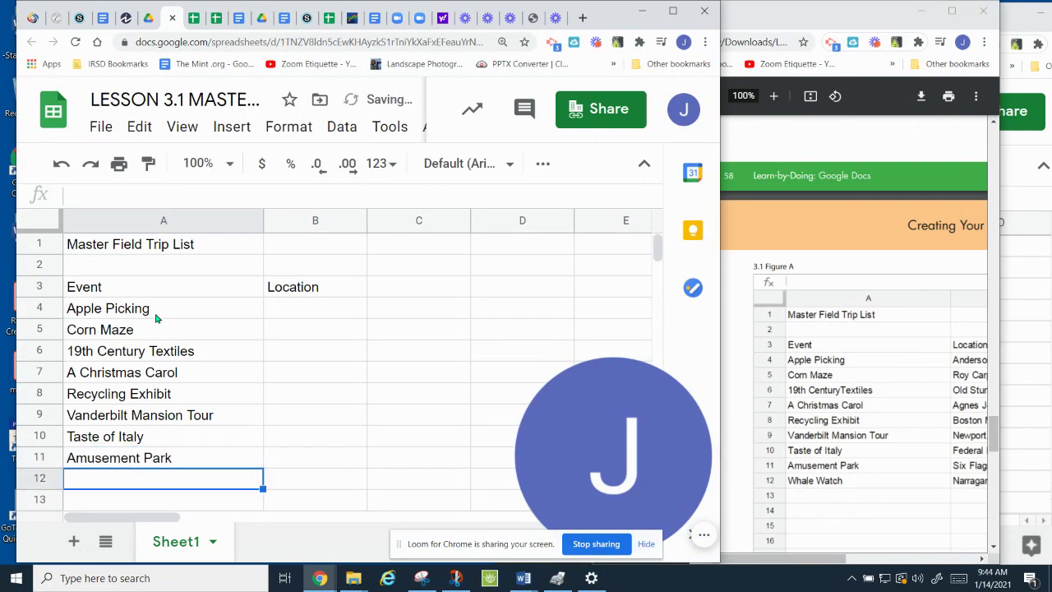
Step: Complete the Event column with Whale Watch in cell A12
type("What")
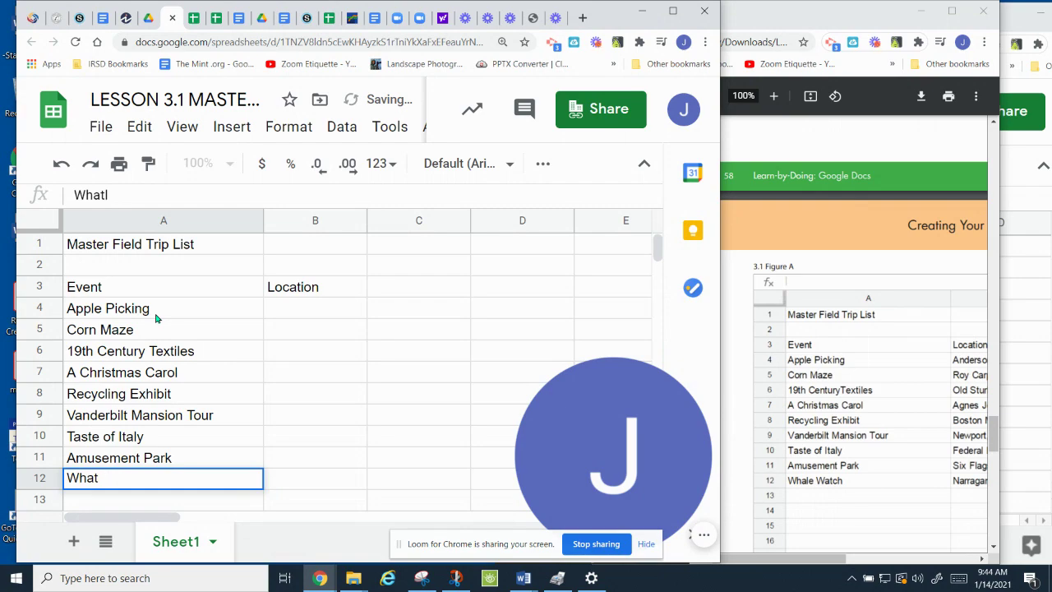
key("BackSpace")
type("le Watc")
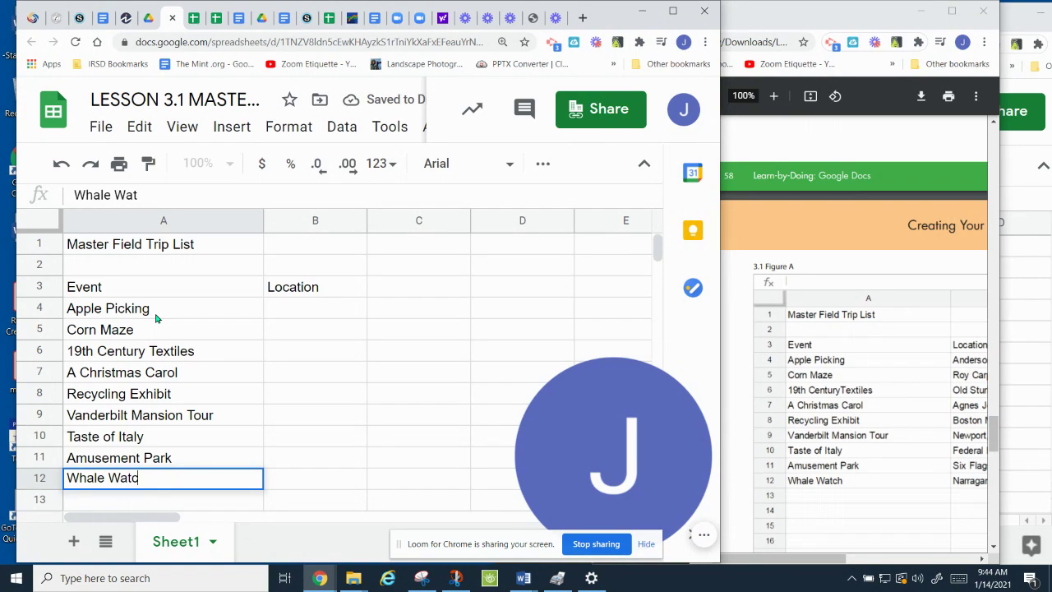
type("h")
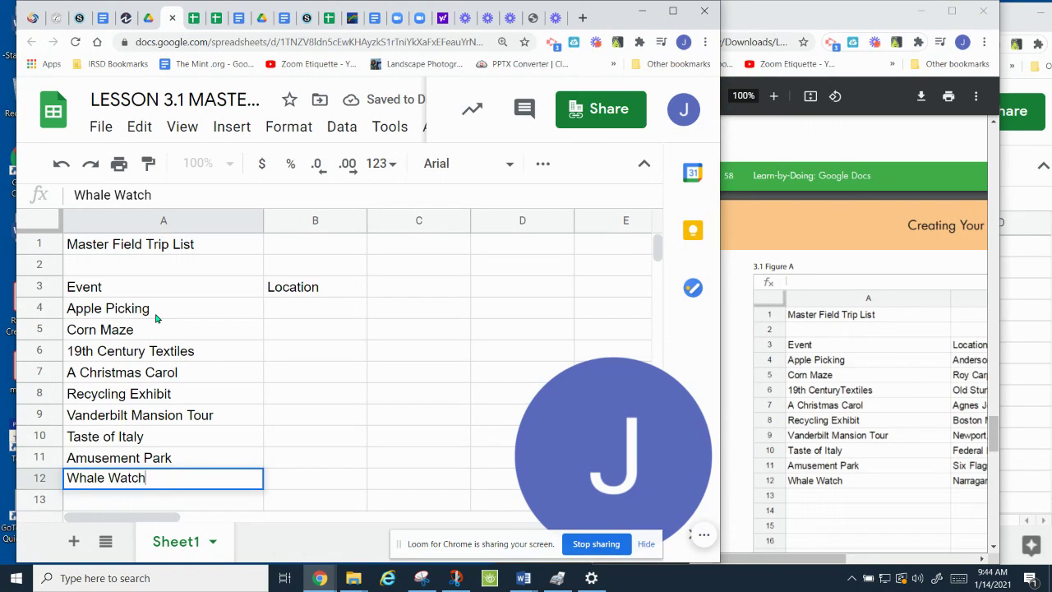
left_click(294, 315)
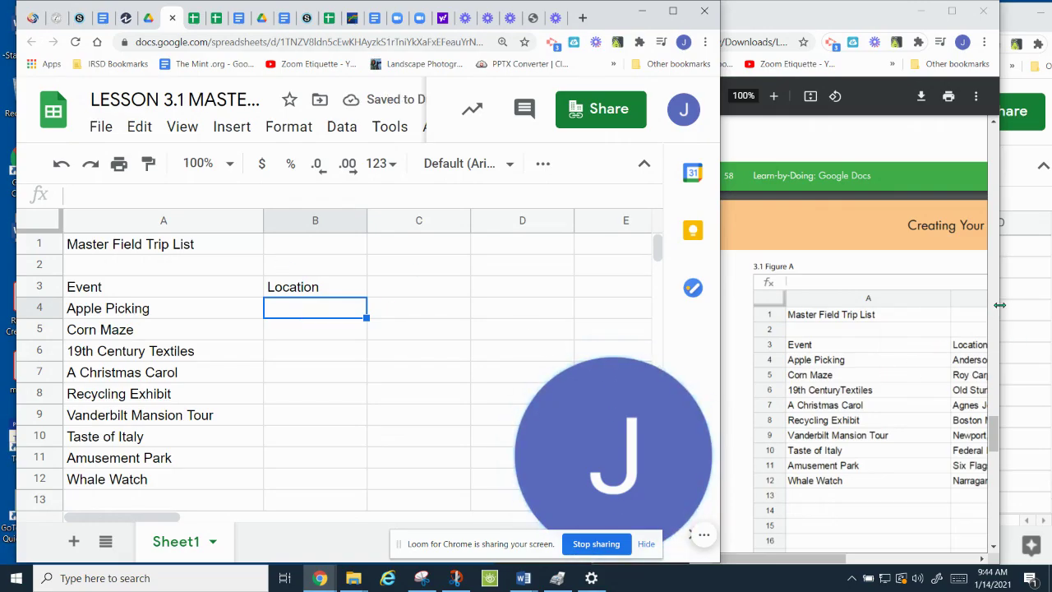
Step: Resize and reposition the lesson PDF window so Figure A's Location column is readable beside columns A and B of the spreadsheet
left_click_drag(1000, 305, 1051, 302)
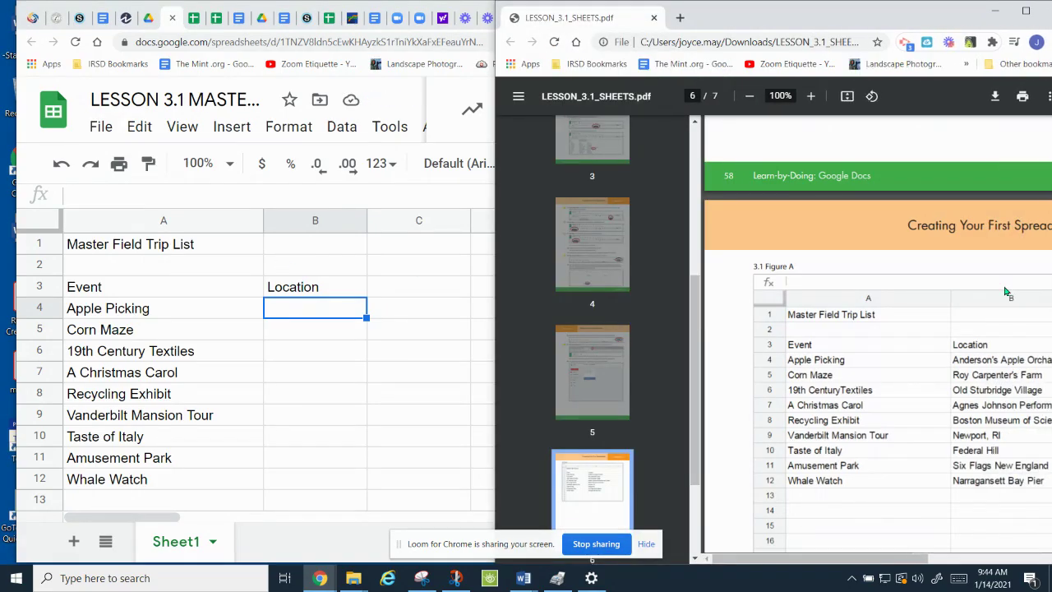
left_click_drag(725, 22, 645, 28)
left_click_drag(983, 228, 1038, 228)
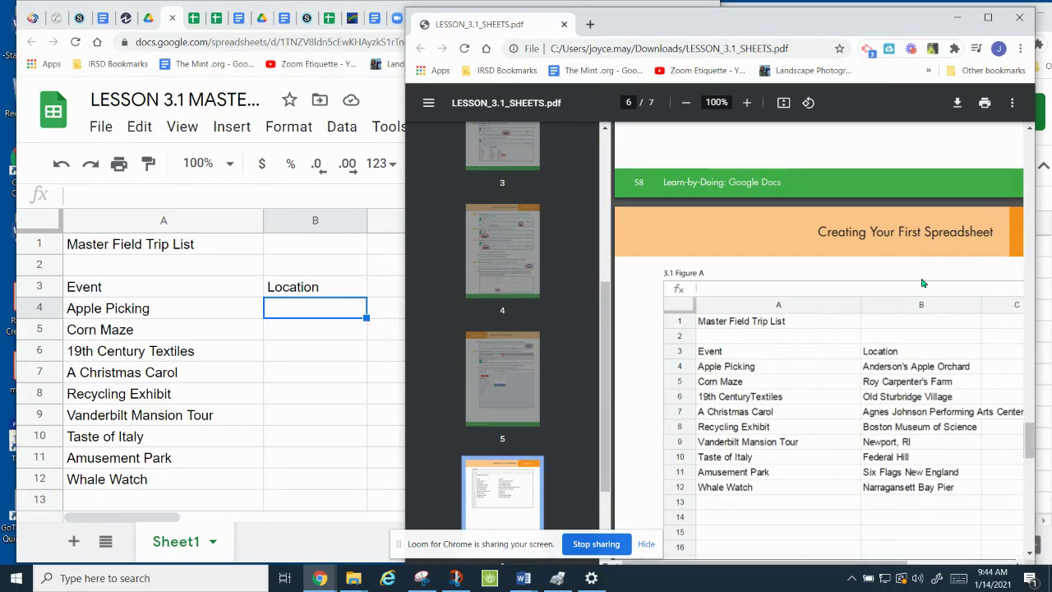
left_click_drag(847, 26, 825, 36)
left_click_drag(1012, 162, 1033, 164)
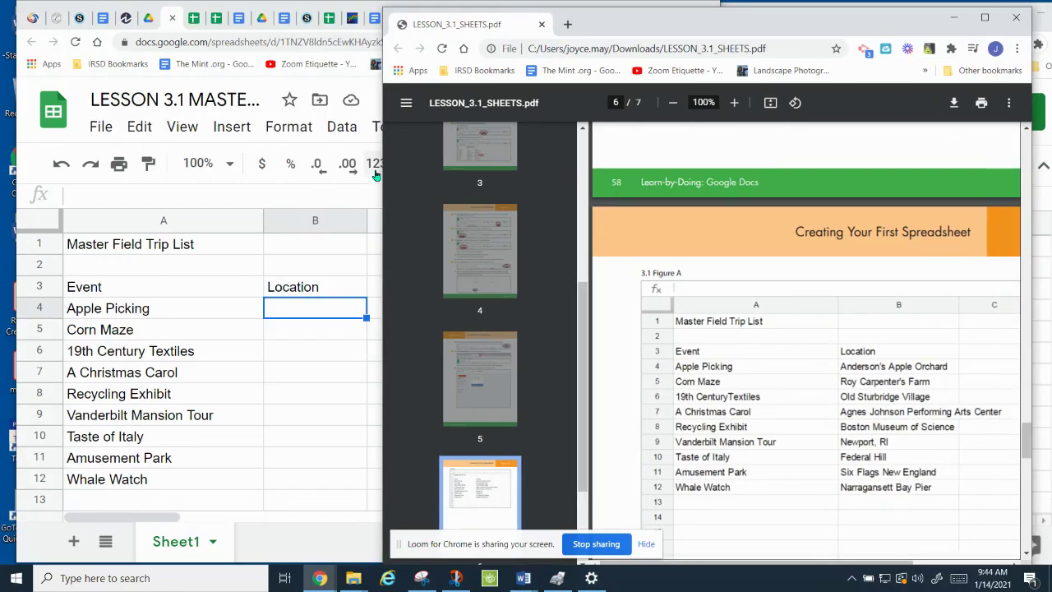
left_click_drag(380, 166, 410, 167)
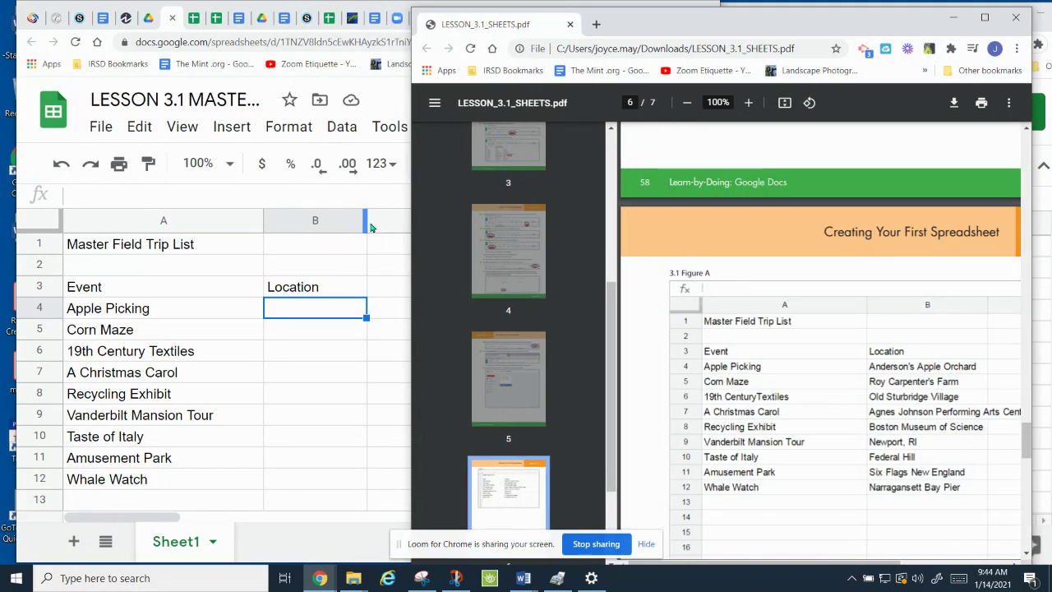
Step: Widen column B and enter the location Anderson's Apple Orchard in cell B4
left_click_drag(365, 215, 411, 215)
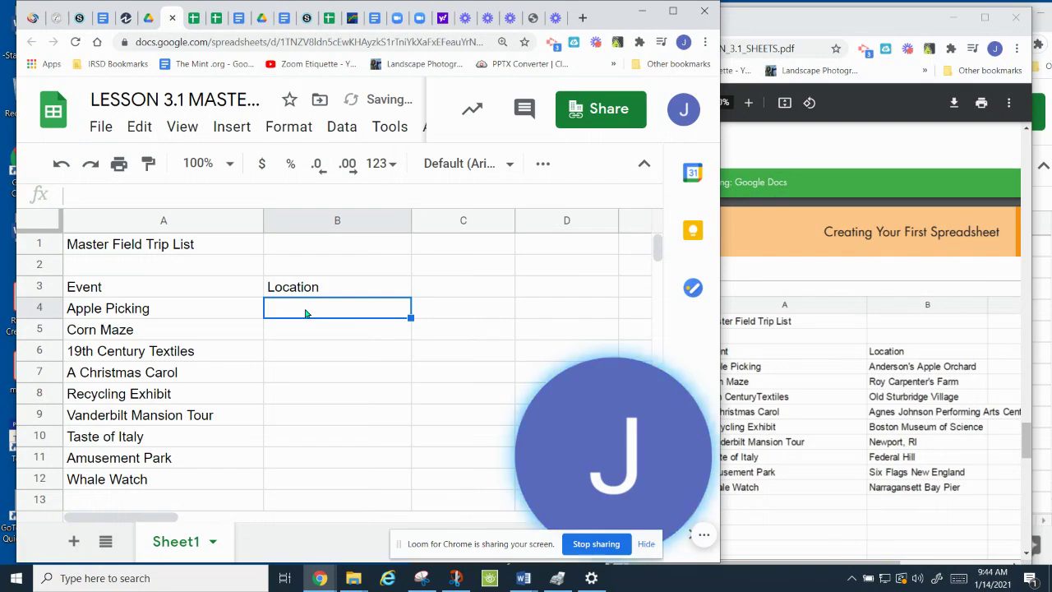
type("And")
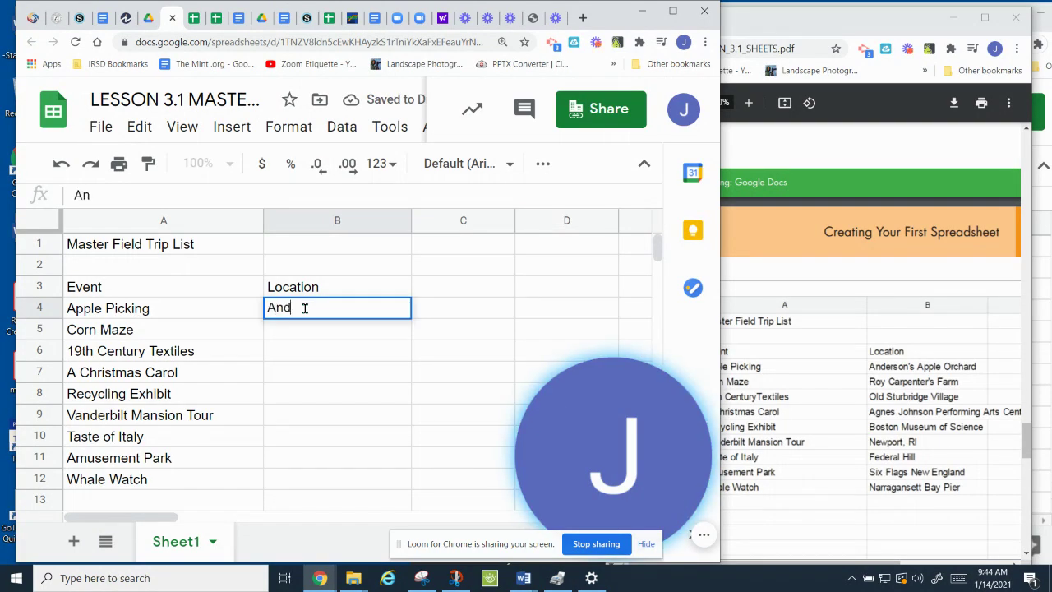
type("erson's ")
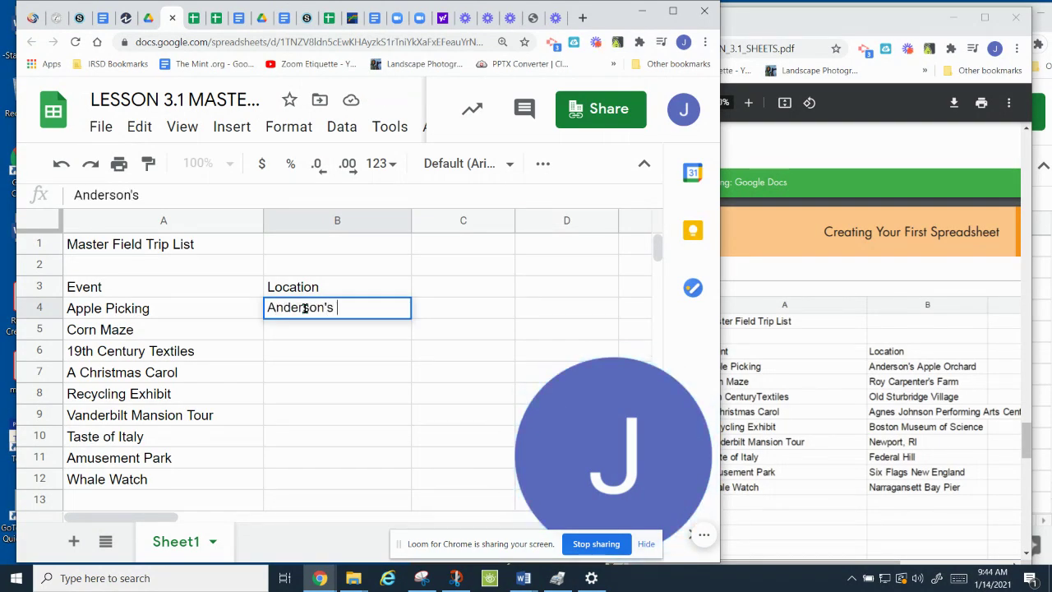
type("Apple Orchard")
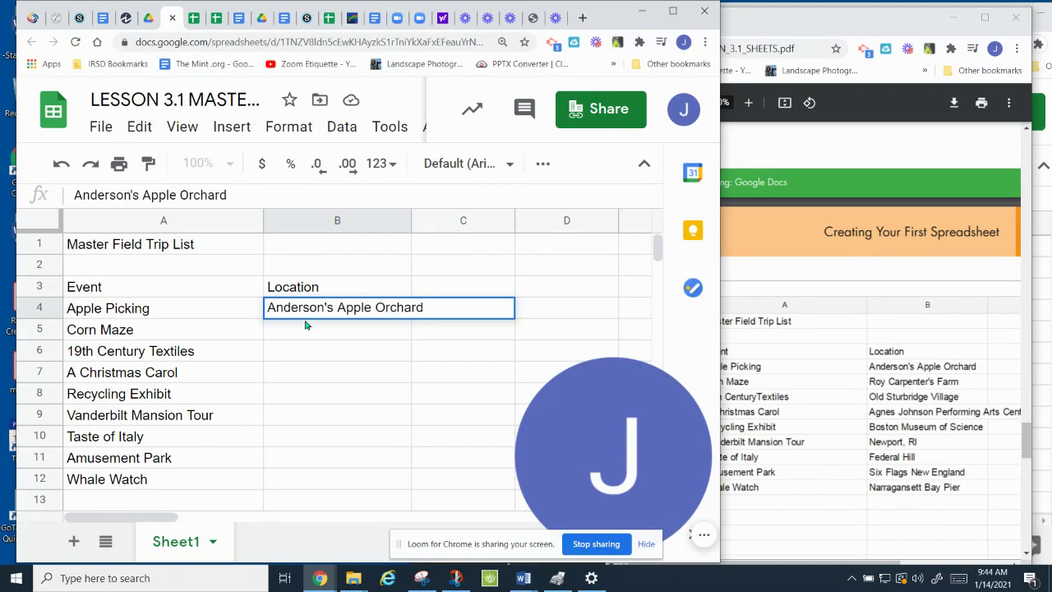
key("Return")
Step: Enter Roy Carpenter's Farm in cell B5 as the location of the Corn Maze
type("R")
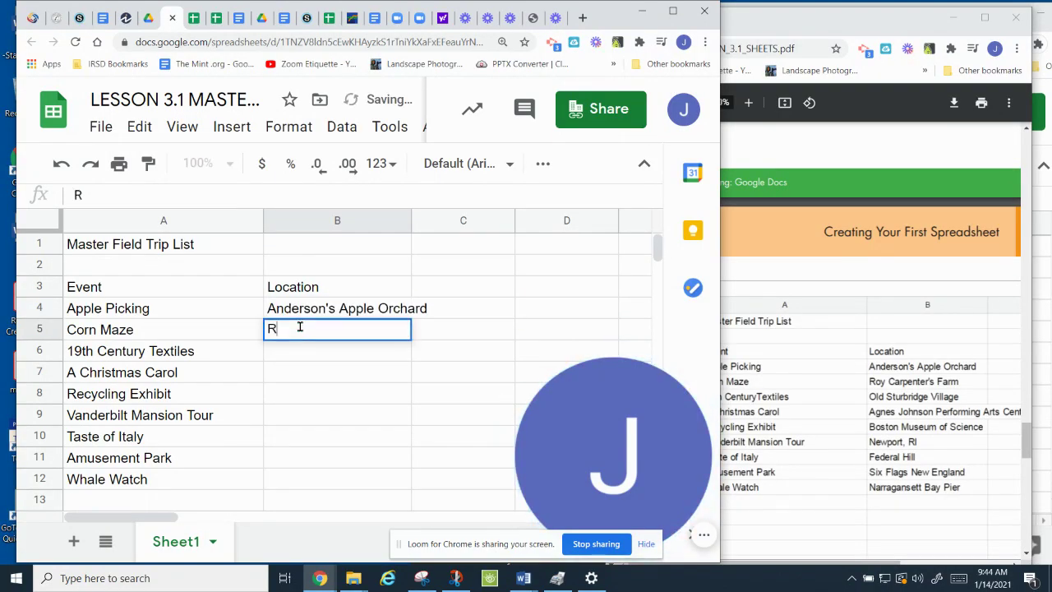
type("oy Carper")
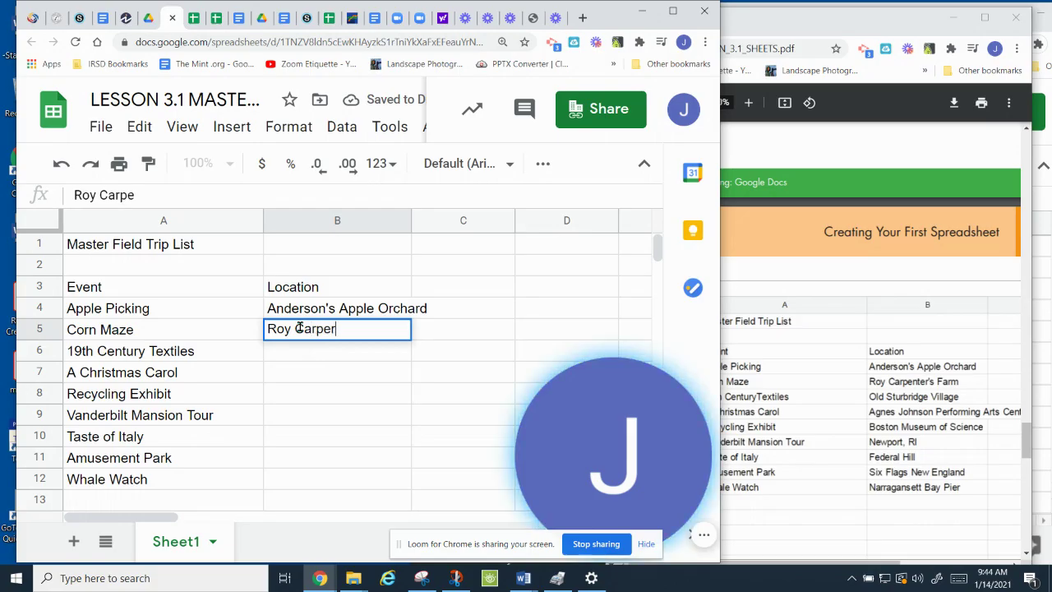
key("BackSpace")
type("nter")
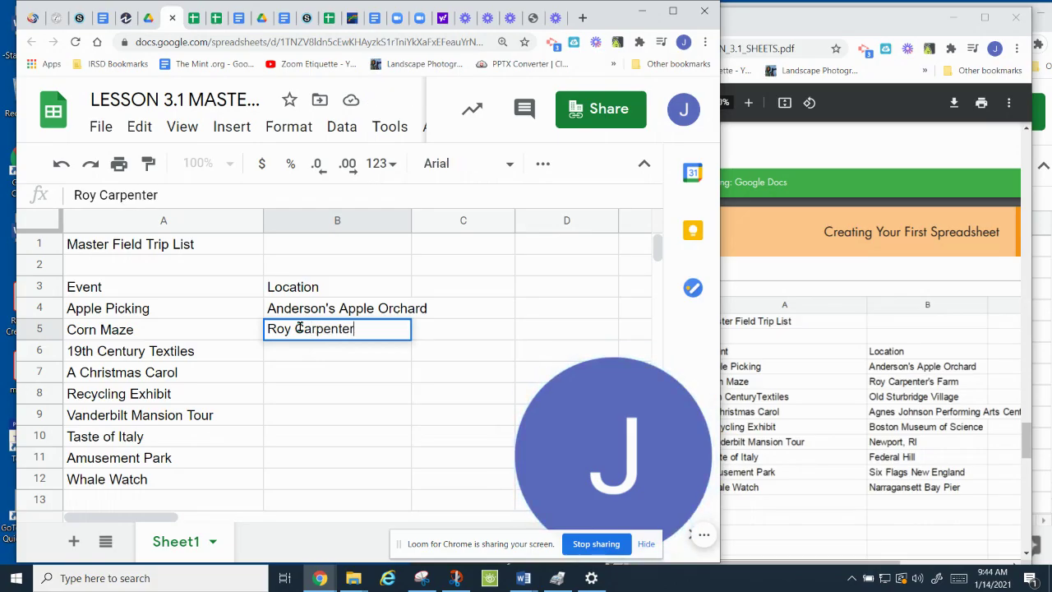
type("'s Farm")
key("Return")
Step: Enter Old Sturbridge Village in cell B6 as the location of 19th Century Textiles
type("Old ")
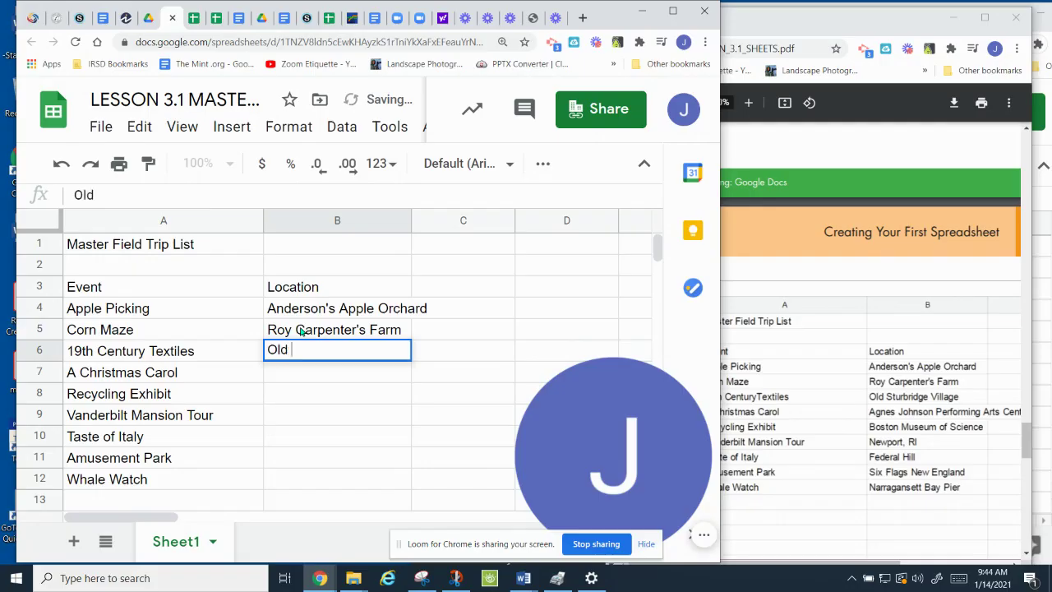
type("Stu")
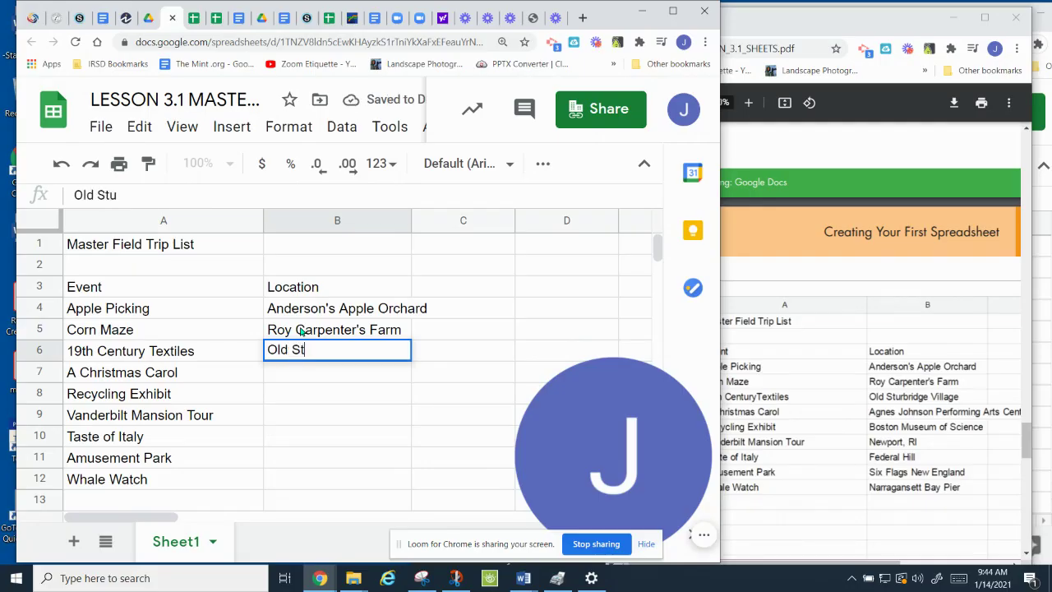
type("rbridge")
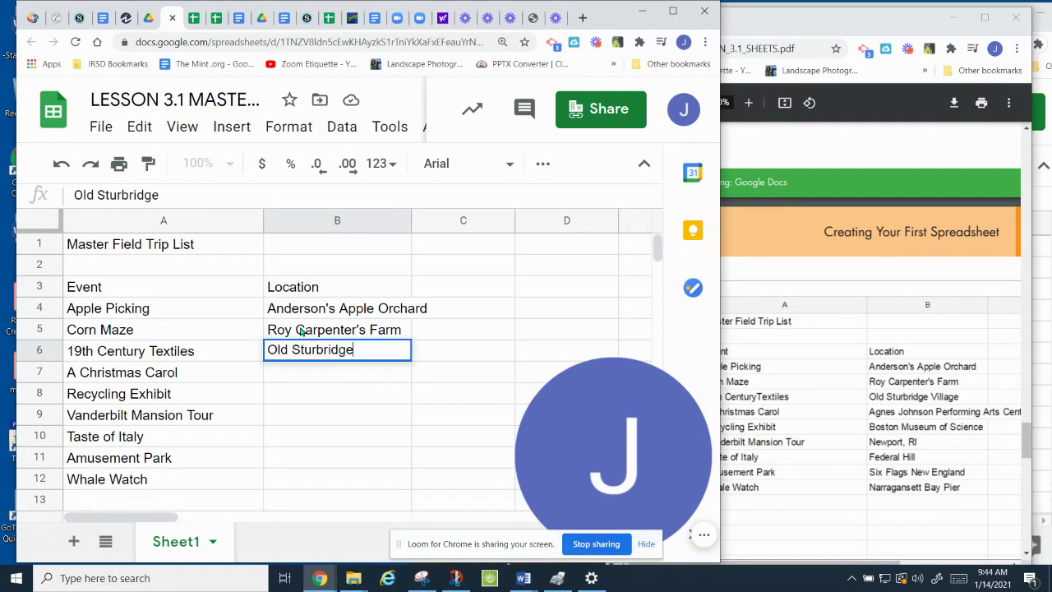
type(" Village")
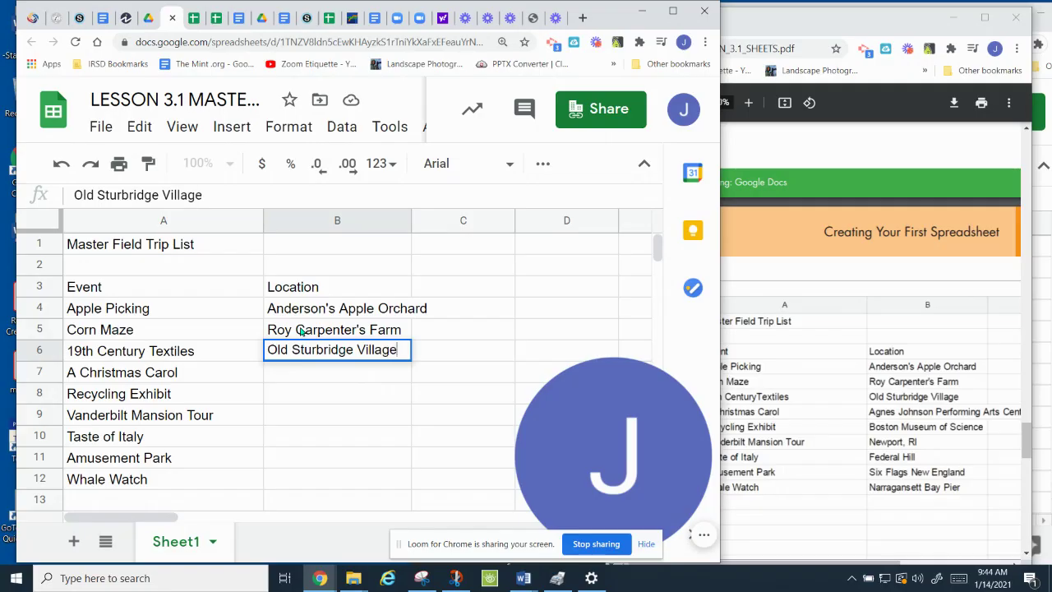
key("Return")
Step: Enter Agnes Johnson Arts Center in cell B7 as the location of A Christmas Carol
type("Ag")
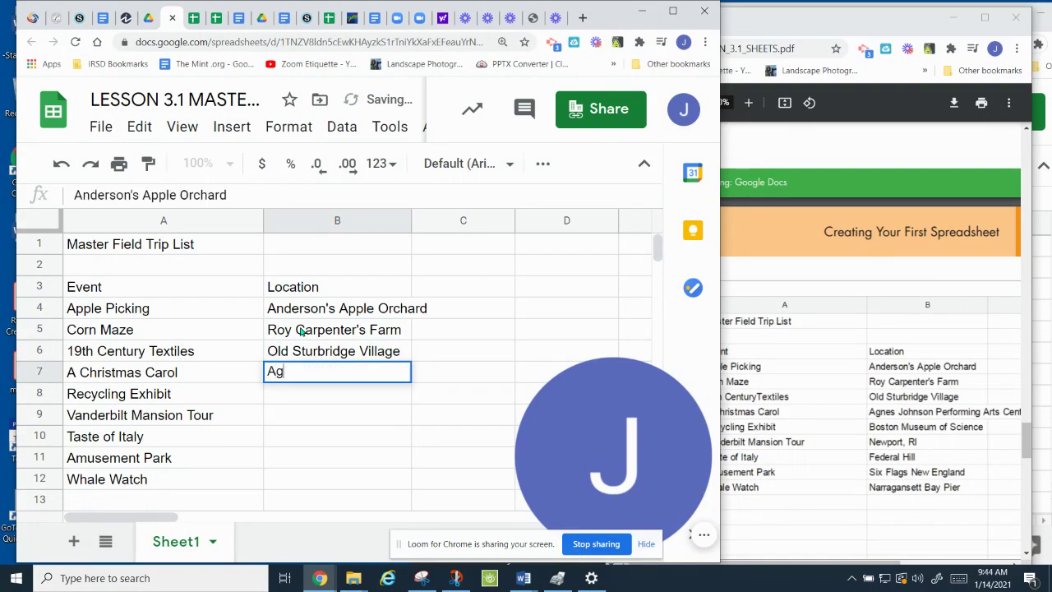
type("nes Johns")
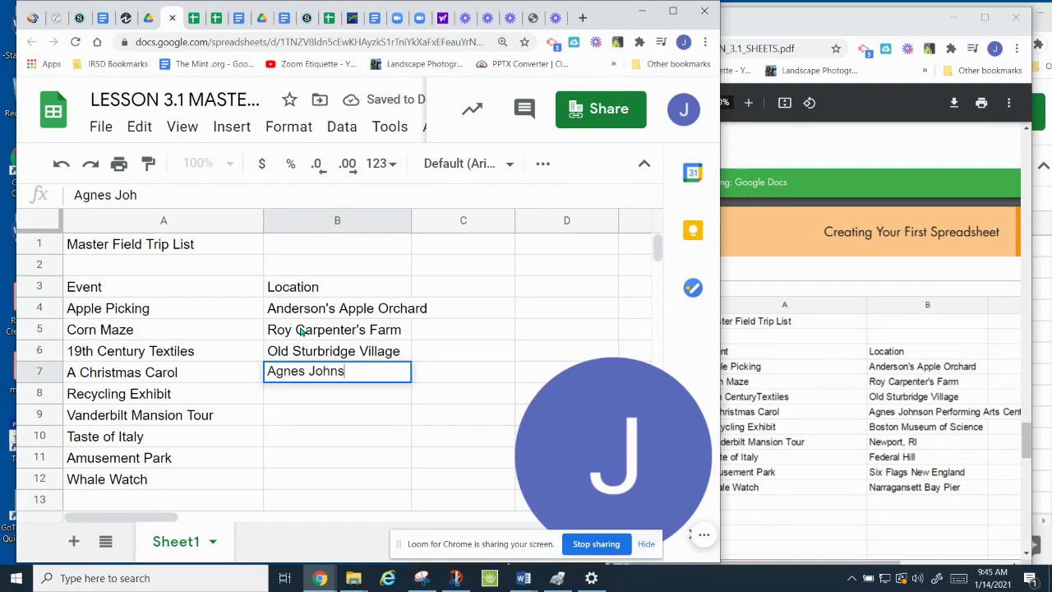
type("on Arts Center")
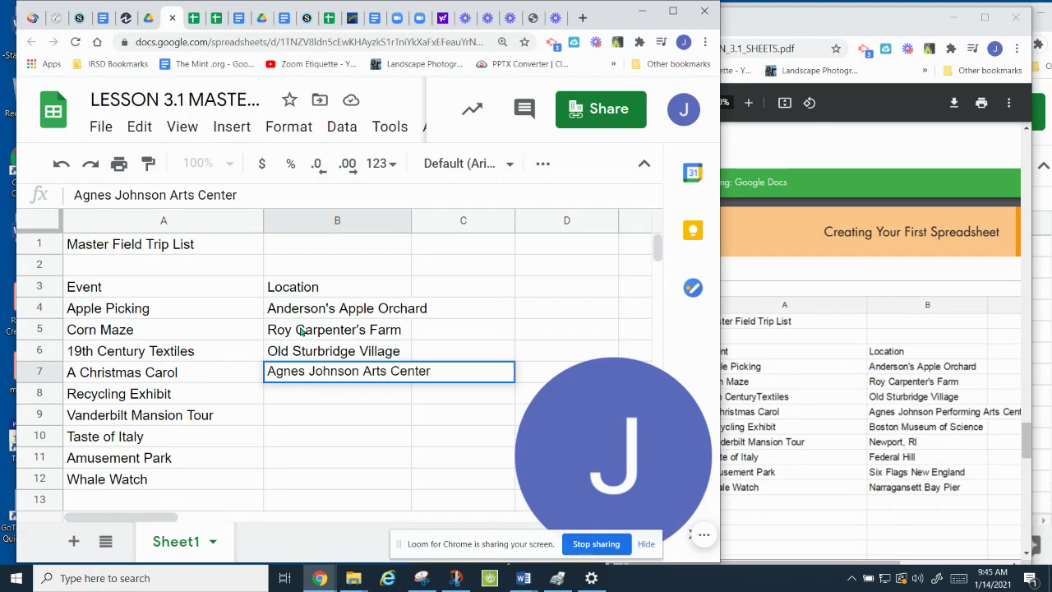
key("Return")
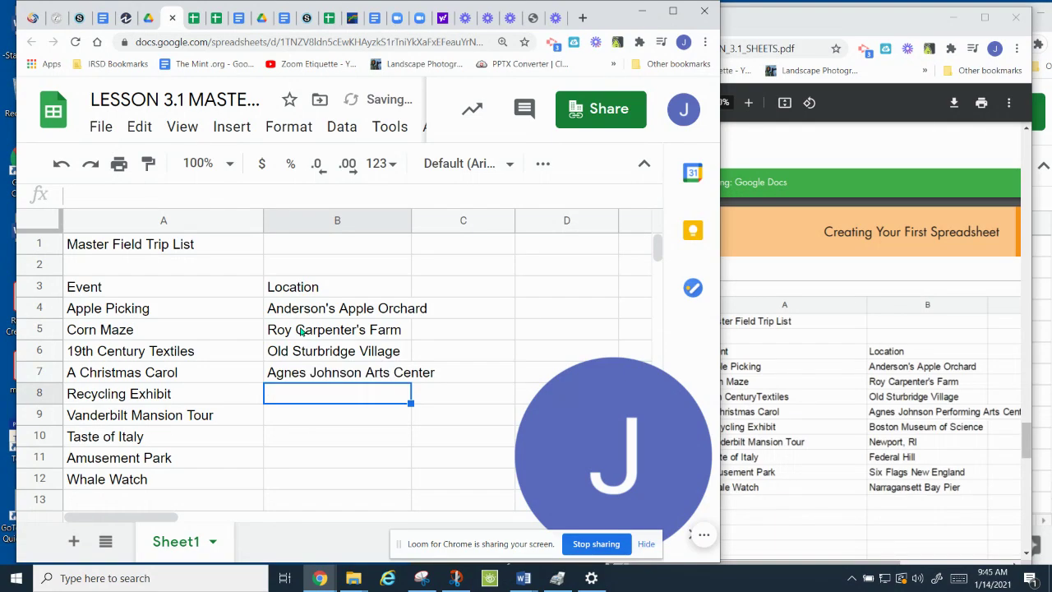
Step: Enter Boston Museum of Science in cell B8 as the location of the Recycling Exhibit
type("Bost")
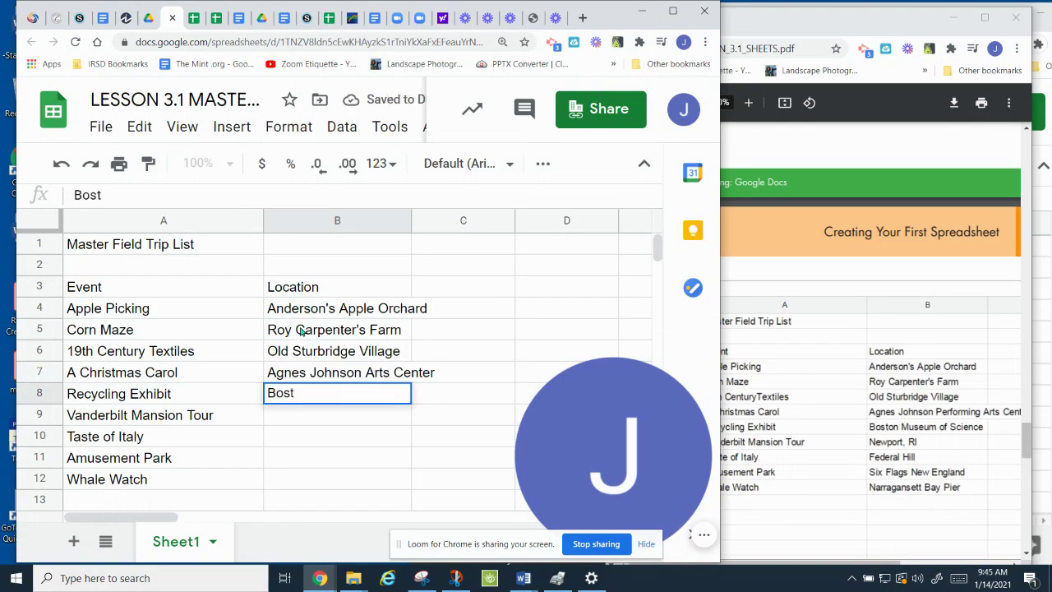
type("on Mus")
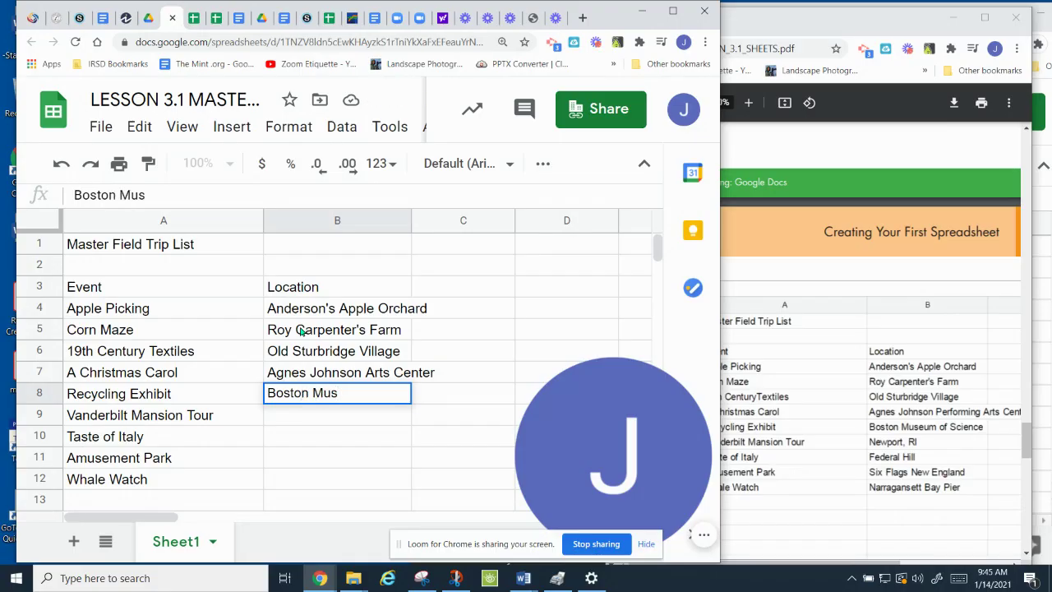
type("eum of Sch")
key("BackSpace")
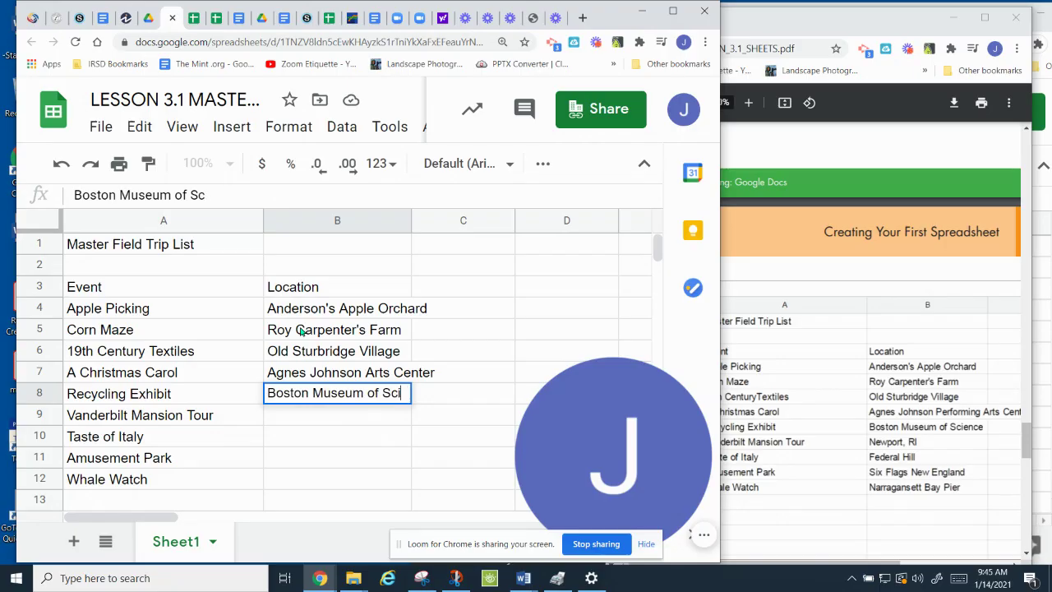
type("ience")
key("Return")
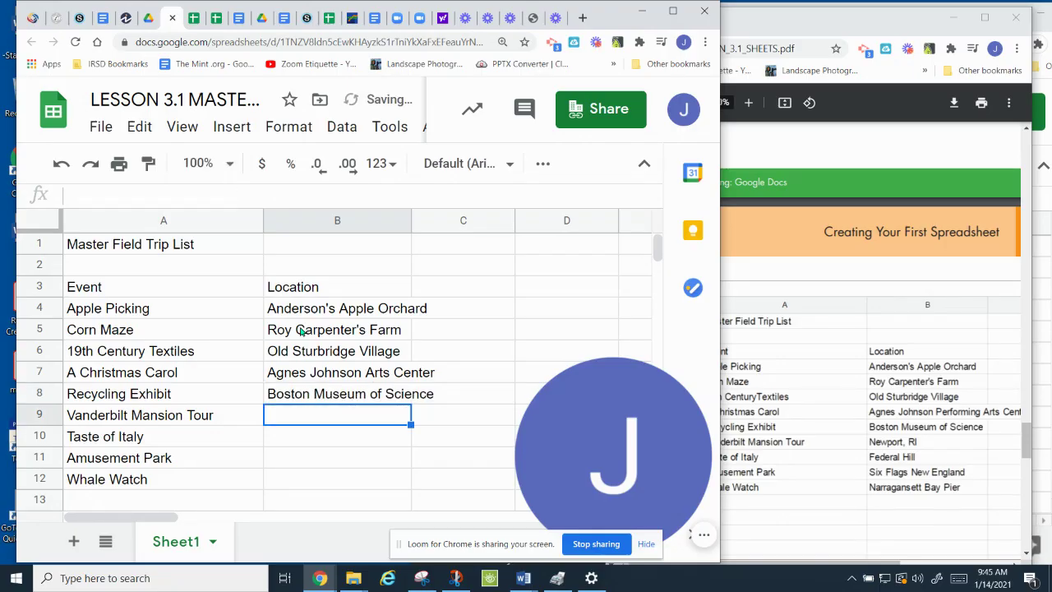
Step: Enter Newport, RI in cell B9 as the location of the Vanderbilt Mansion Tour
type("new")
key("BackSpace")
key("BackSpace")
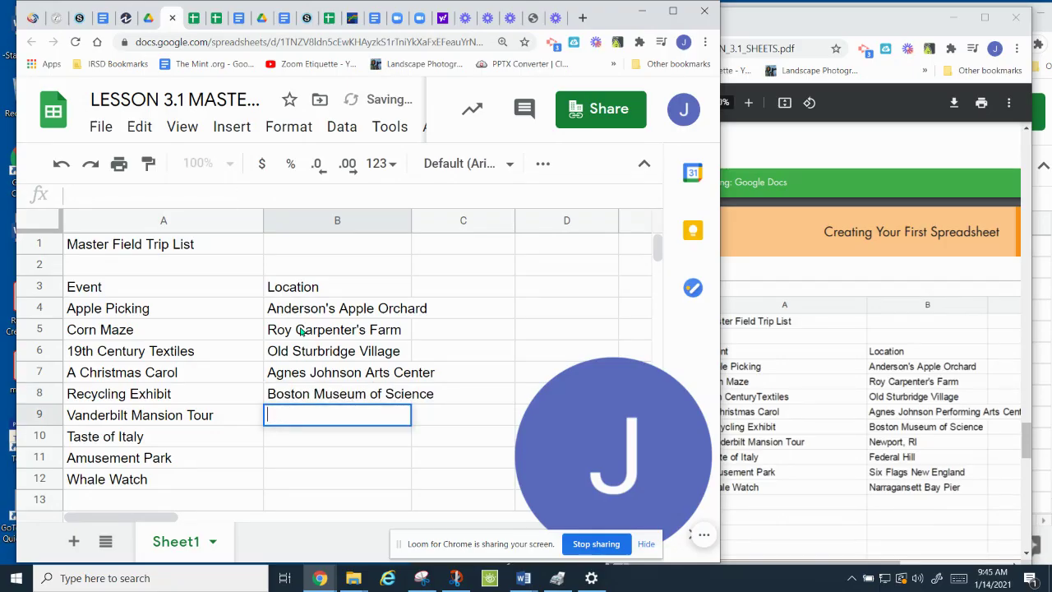
type("Newport")
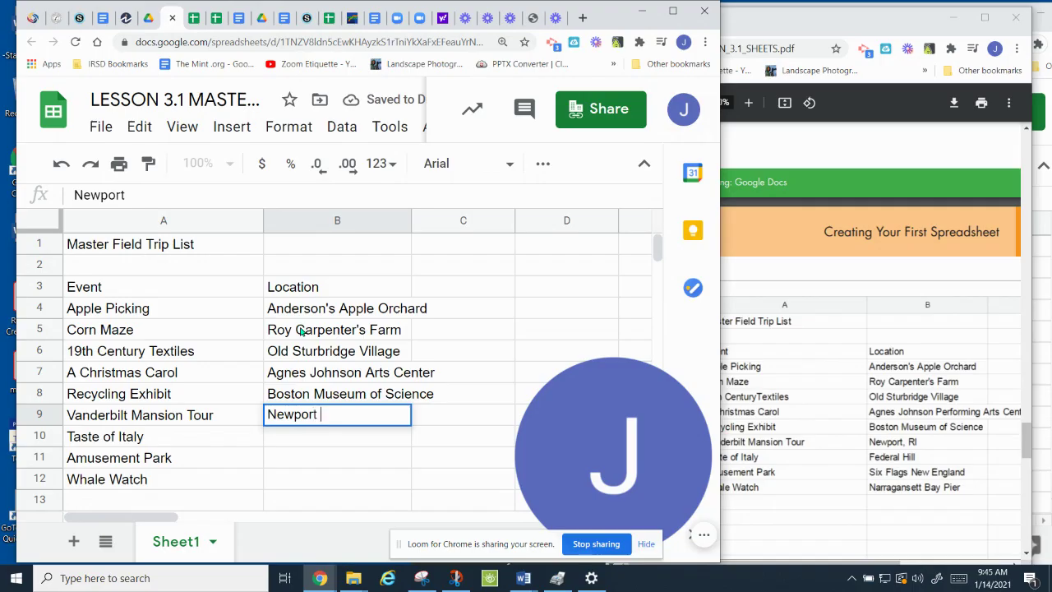
key("BackSpace")
type(",")
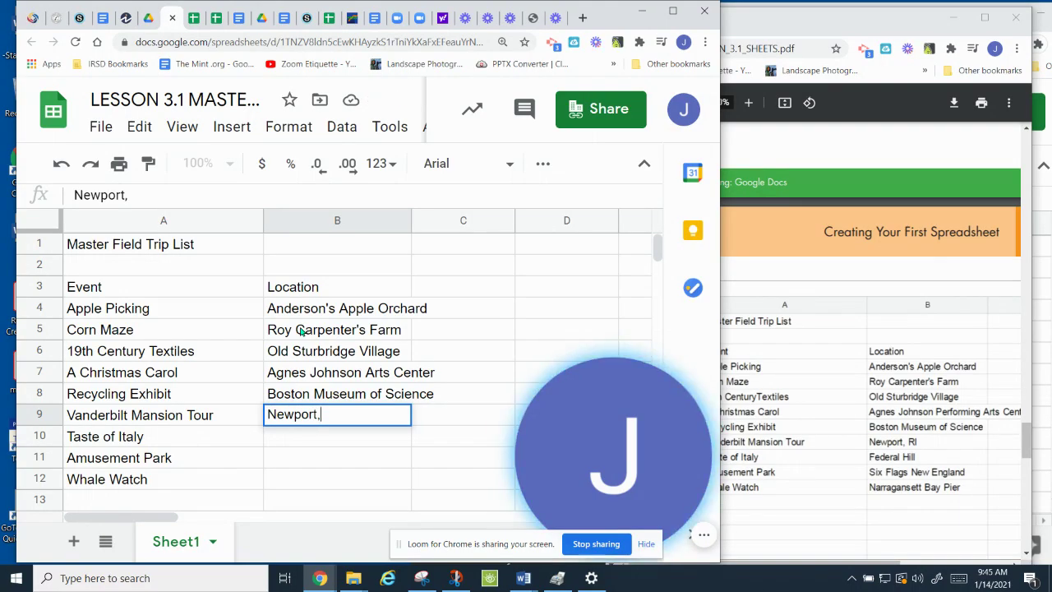
key("BackSpace")
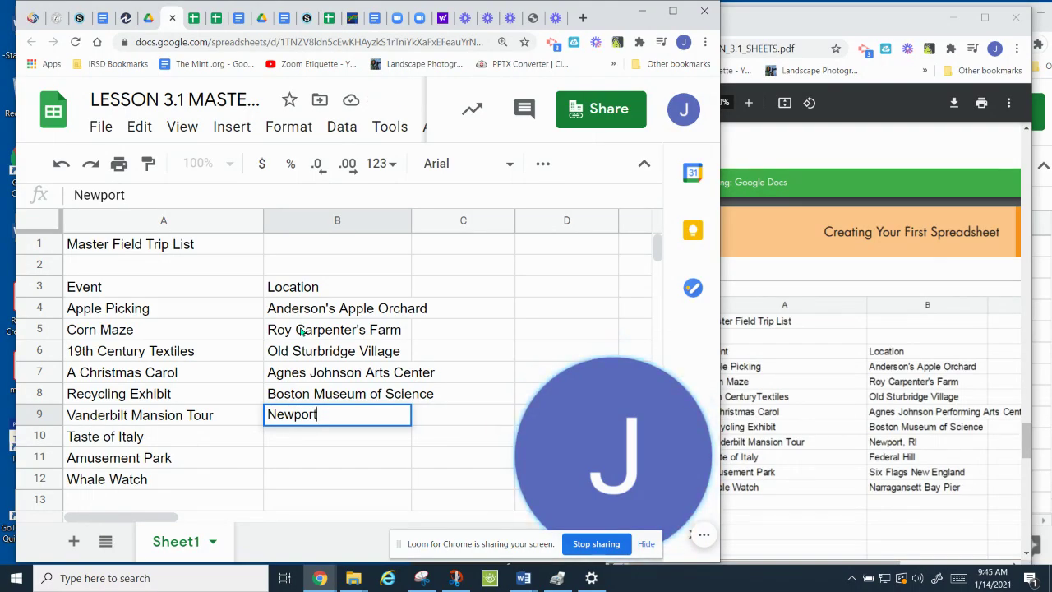
type(", RI")
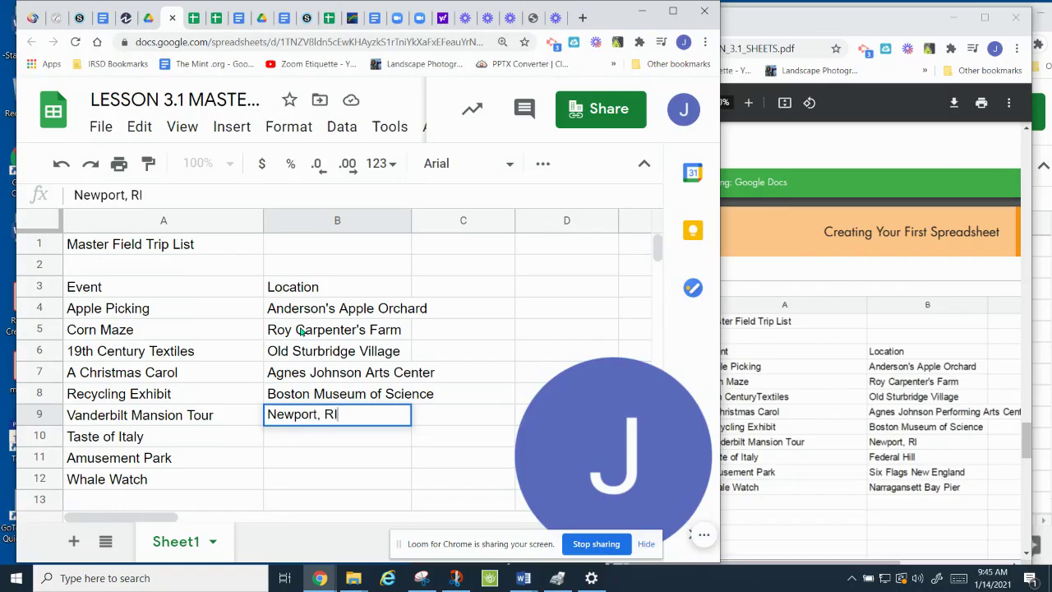
key("Return")
Step: Enter Federal Hill in cell B10 as the location of Taste of Italy
type("Federa")
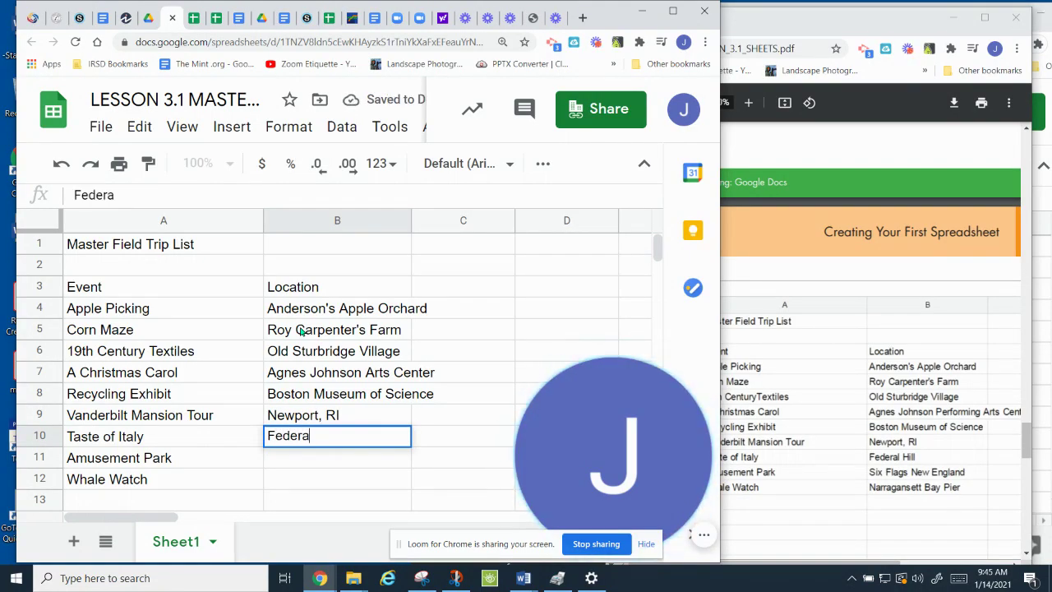
key("BackSpace")
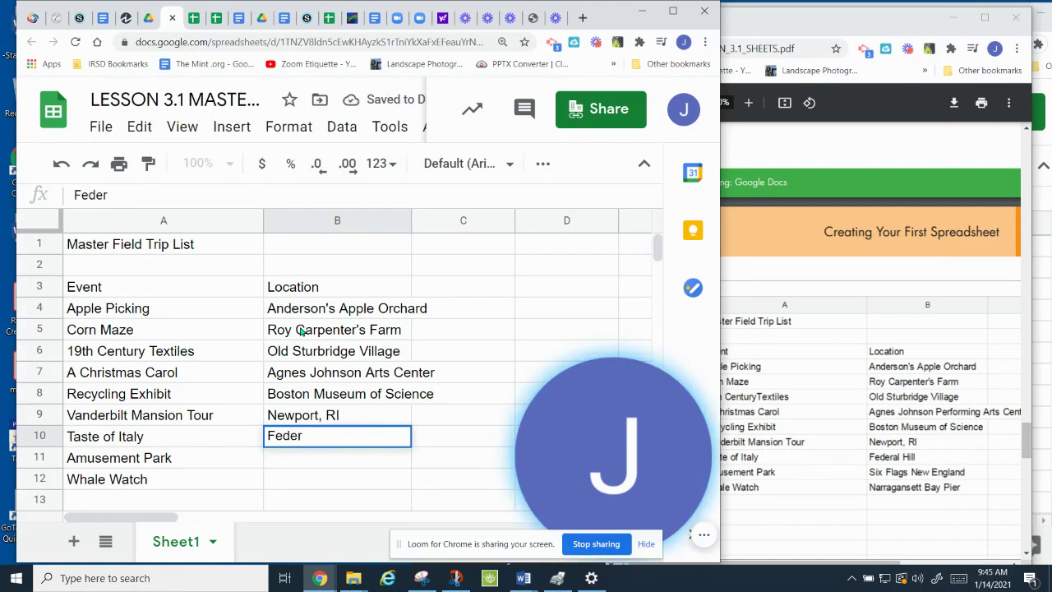
type("al Hill")
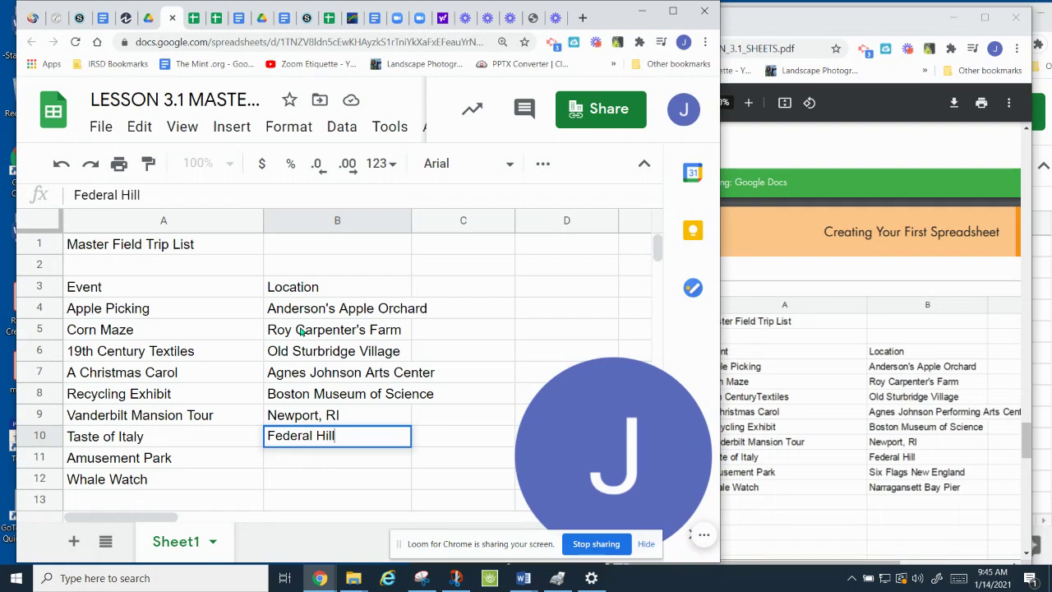
key("Return")
Step: Enter Six Flags New England in cell B11 as the location of the Amusement Park
type("Six")
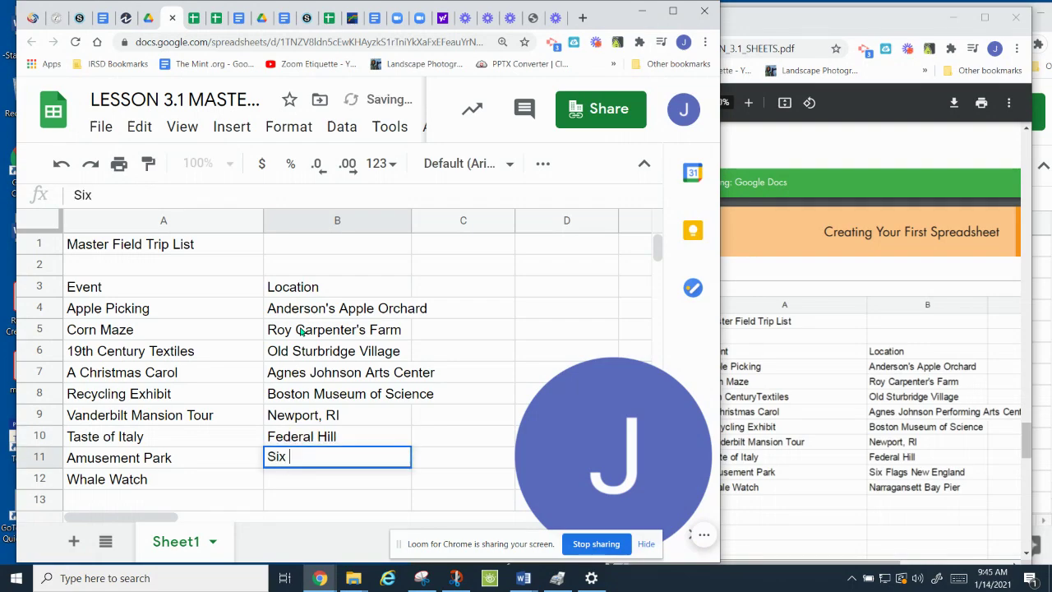
type(" Flags ")
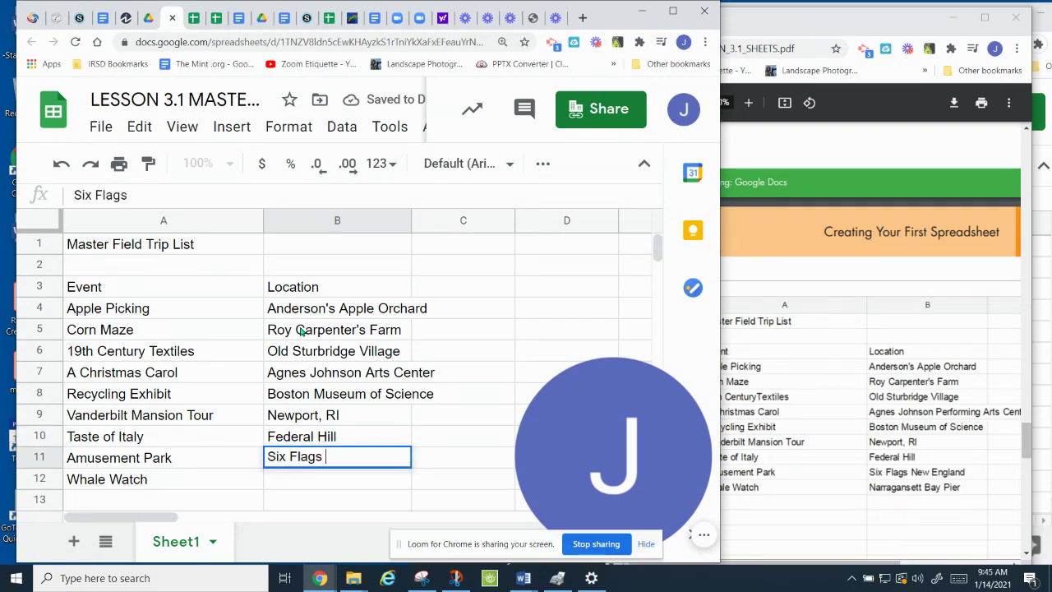
type("New England")
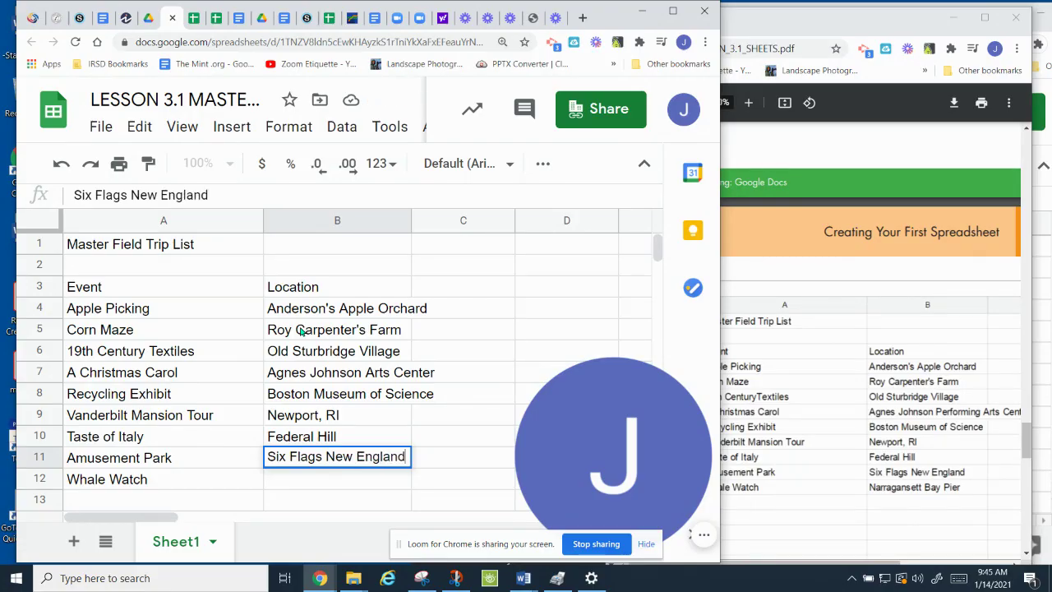
key("Return")
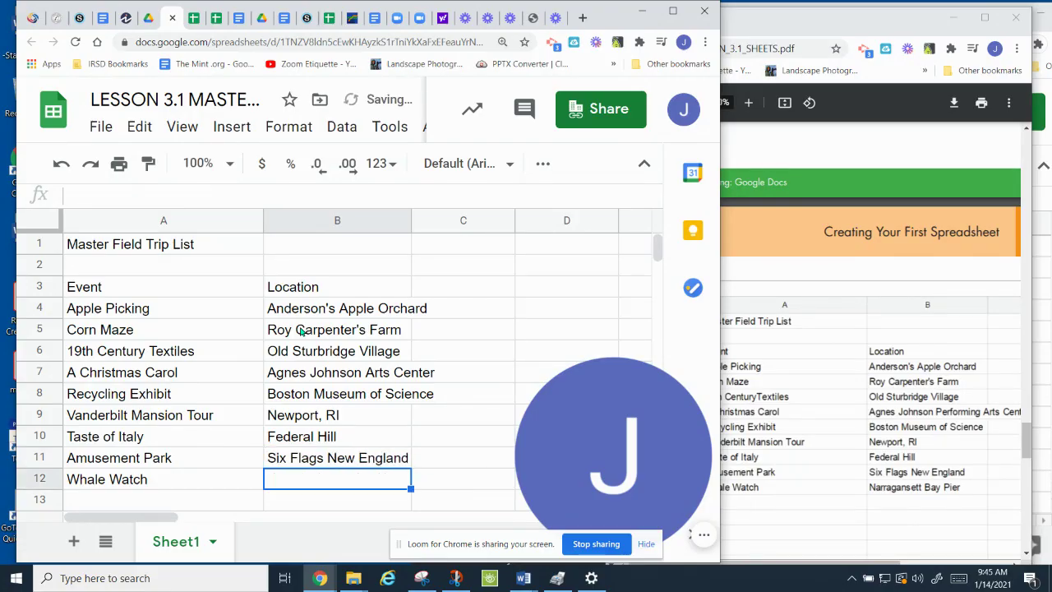
Step: Enter Narragansett Bay Pier in cell B12 for the Whale Watch and widen column B to fit the longest location names
type("Narr")
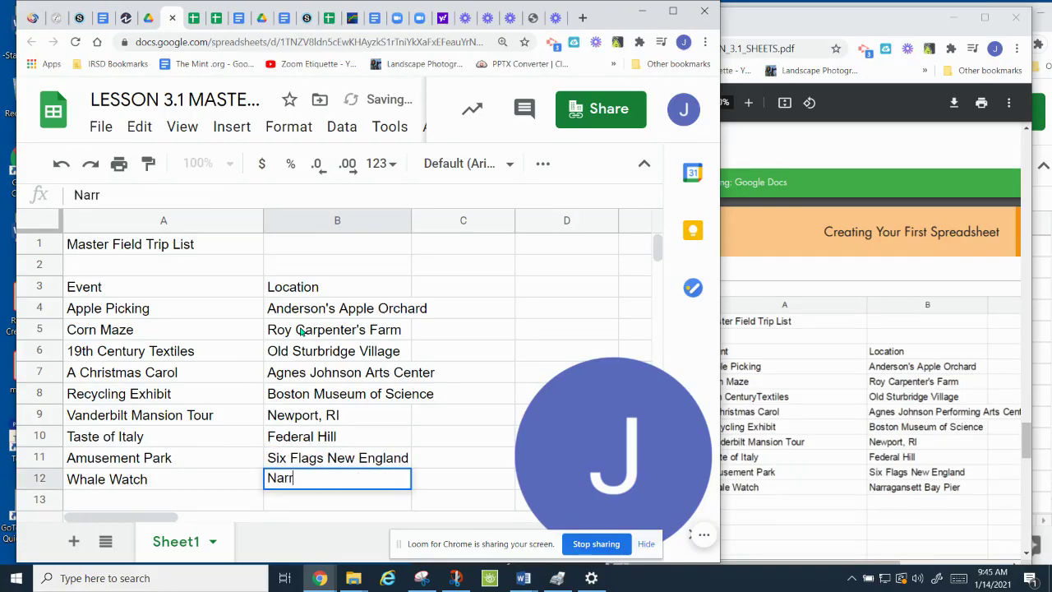
type("agansett ")
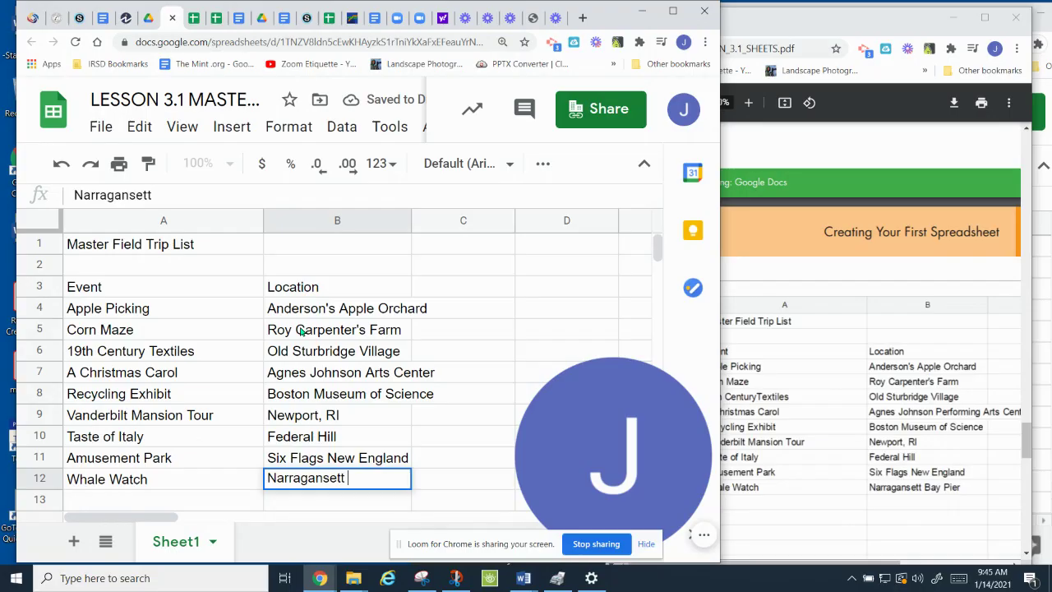
type("Bay Pier")
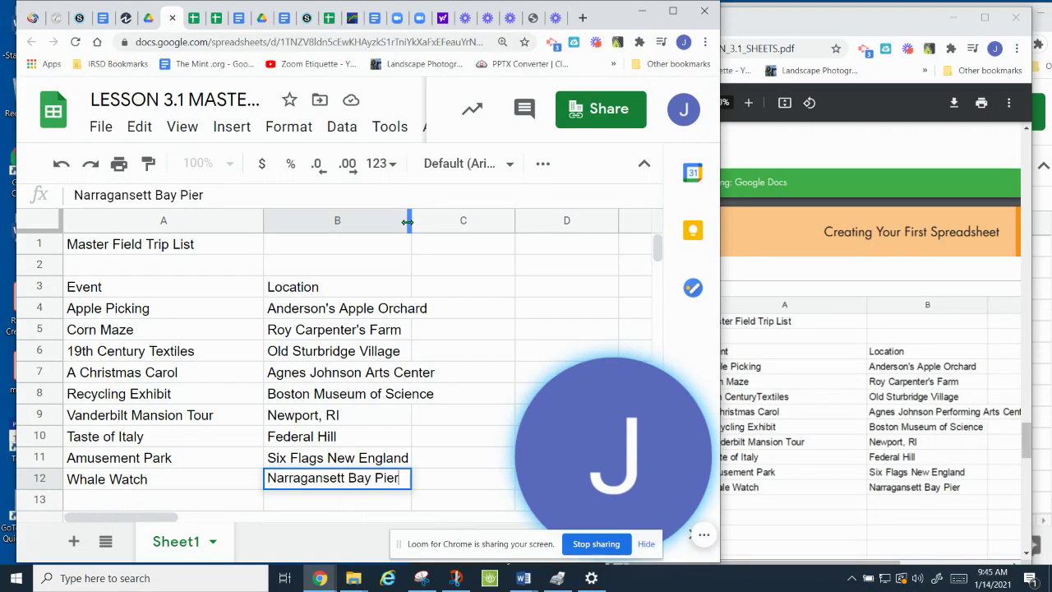
left_click_drag(409, 221, 450, 222)
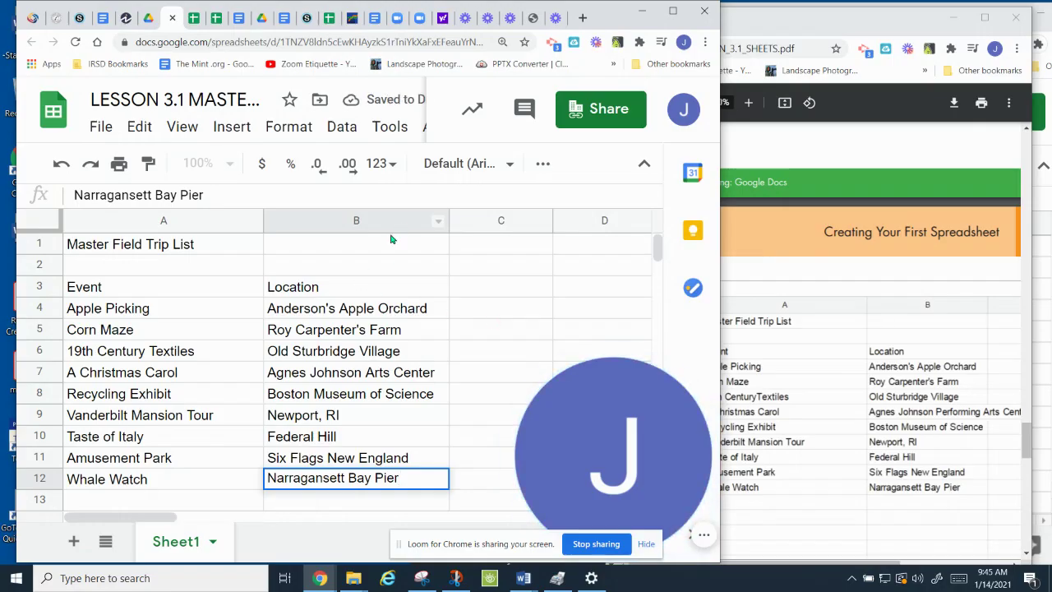
Step: Consult steps 8 and 9 of the lesson PDF and insert a blank column to the left of column A
left_click(954, 328)
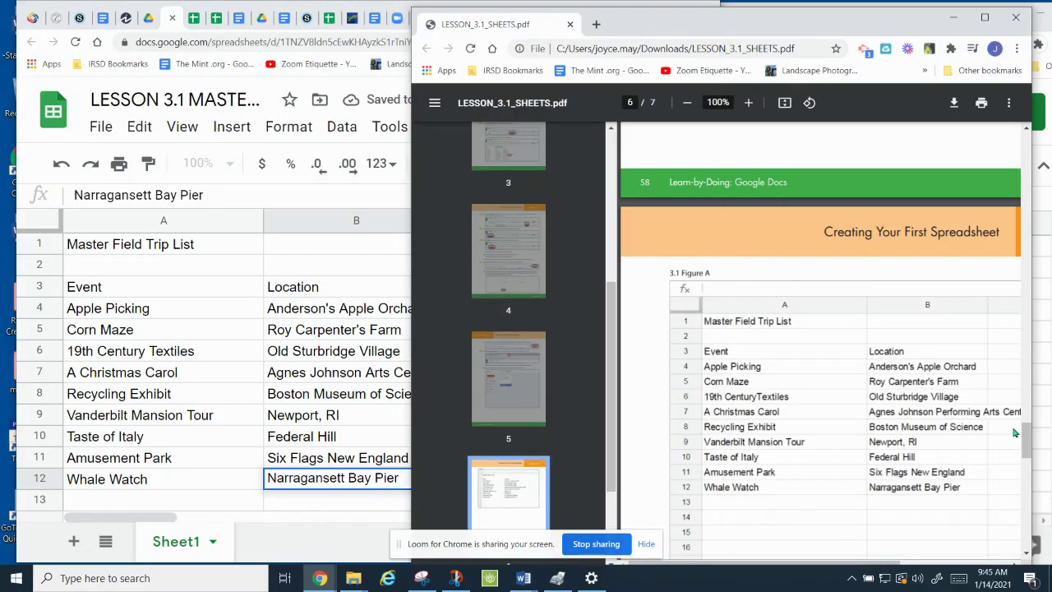
left_click_drag(1026, 436, 1024, 212)
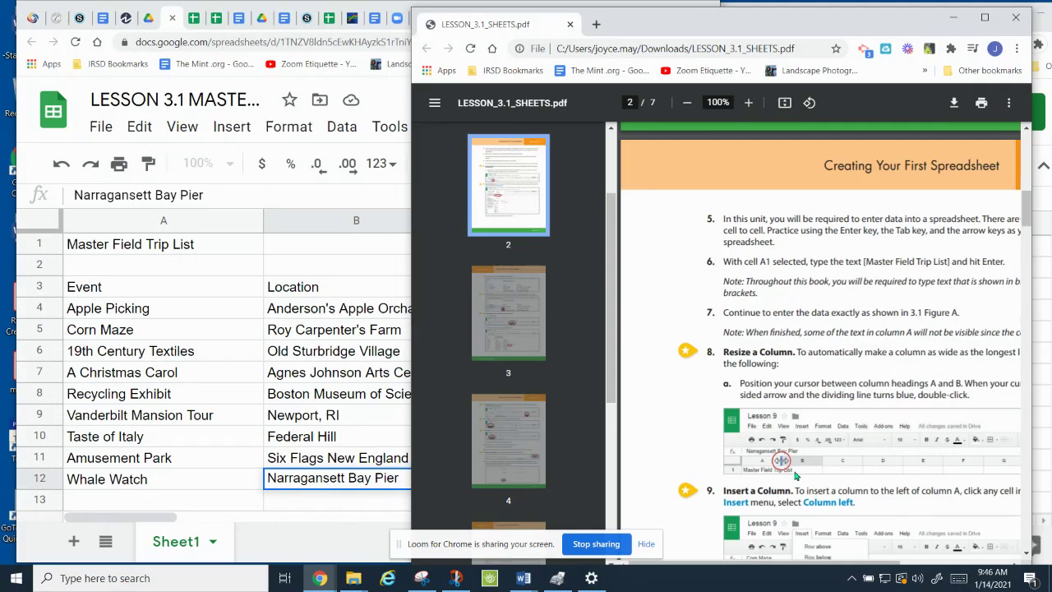
left_click_drag(1027, 216, 1031, 237)
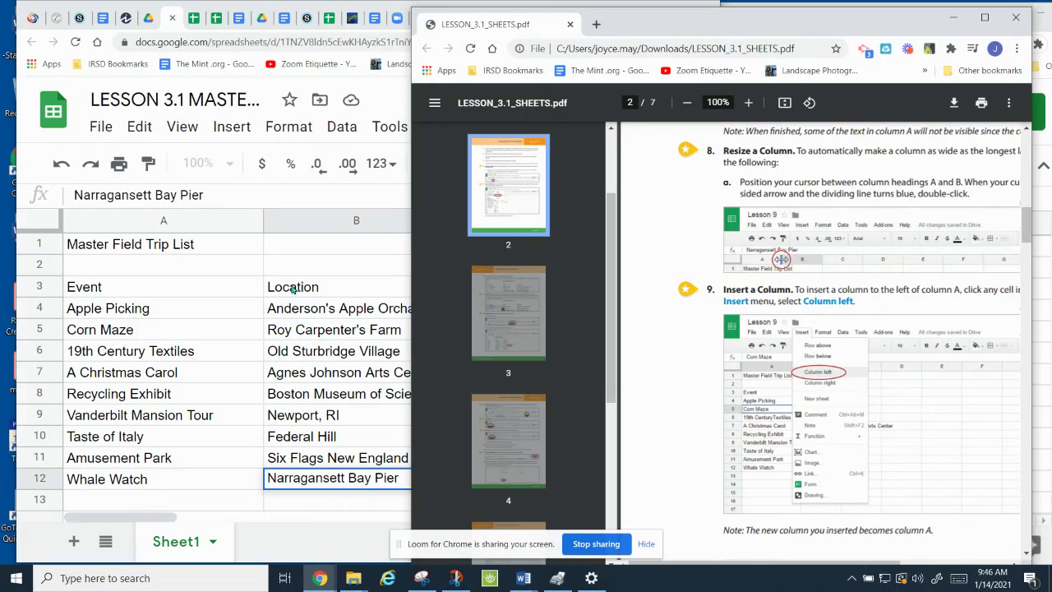
left_click(164, 224)
left_click(125, 219)
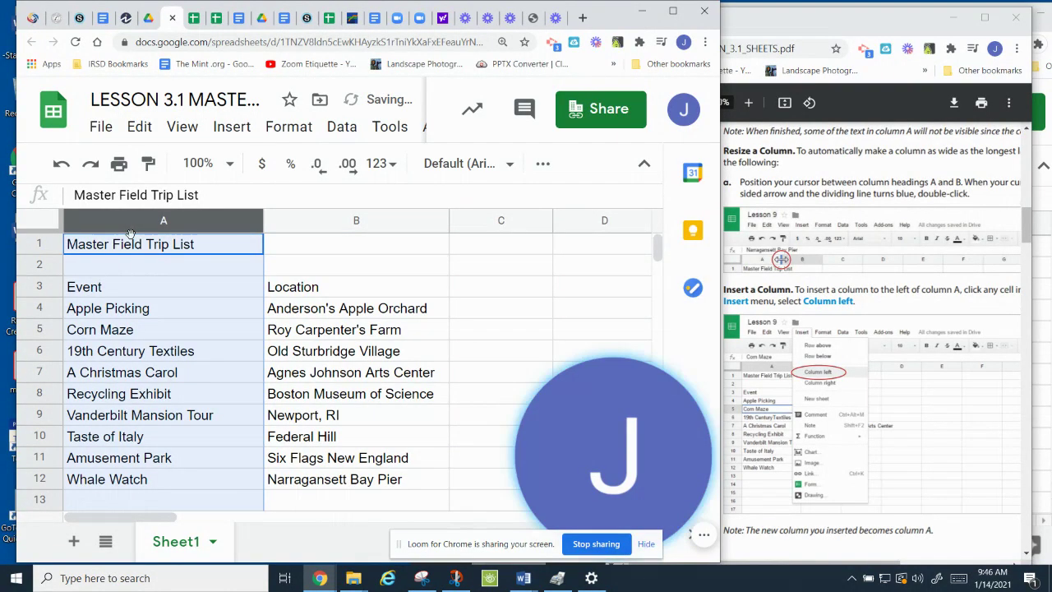
left_click(233, 129)
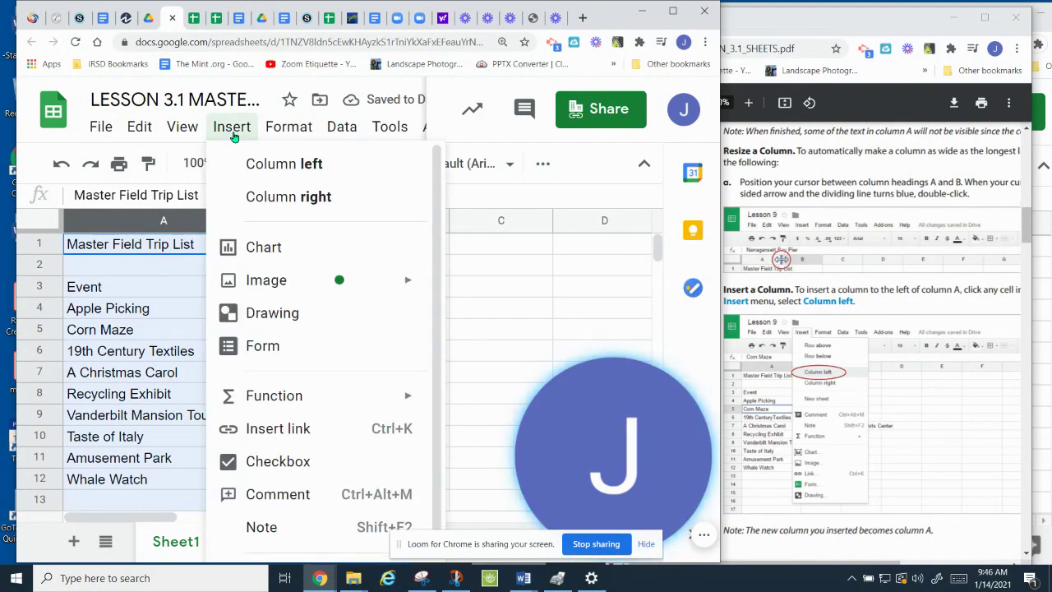
left_click(260, 169)
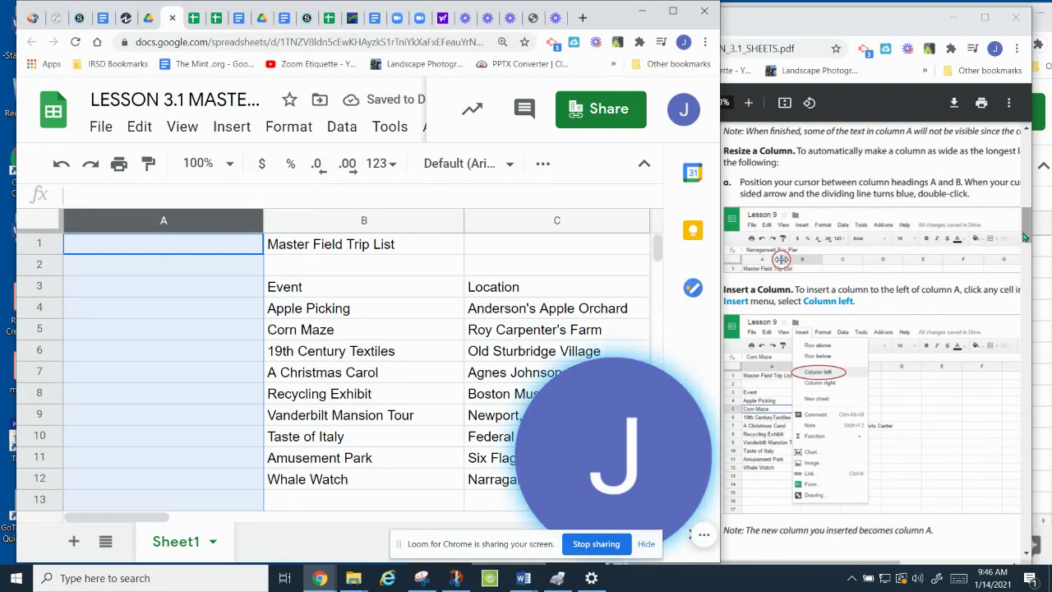
Step: Consult step 10 of the lesson PDF and enter the heading Month in cell A3 of the new column
left_click(1023, 238)
left_click_drag(1025, 240, 1026, 282)
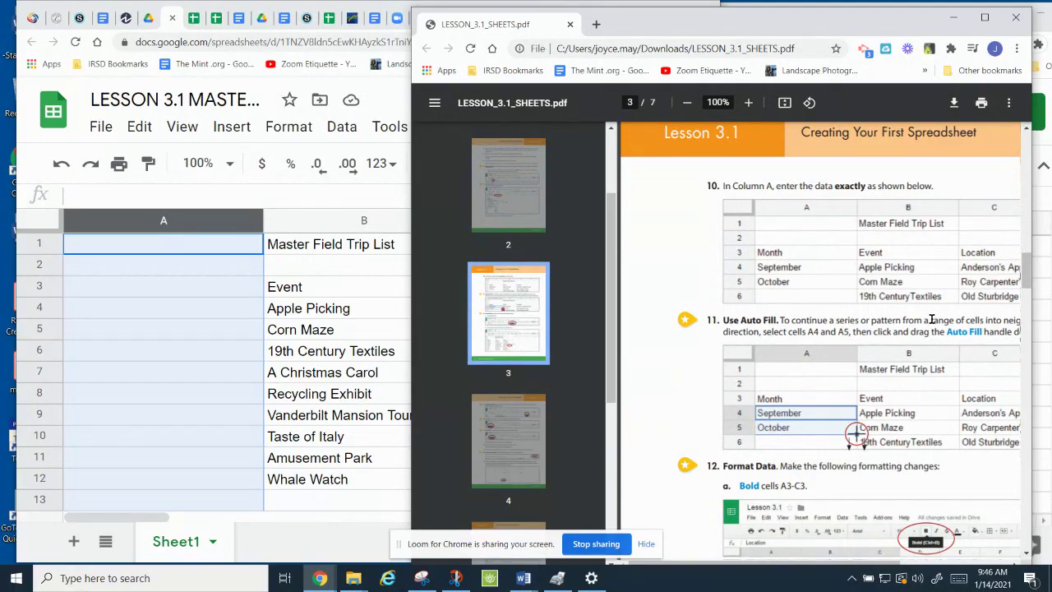
left_click(139, 287)
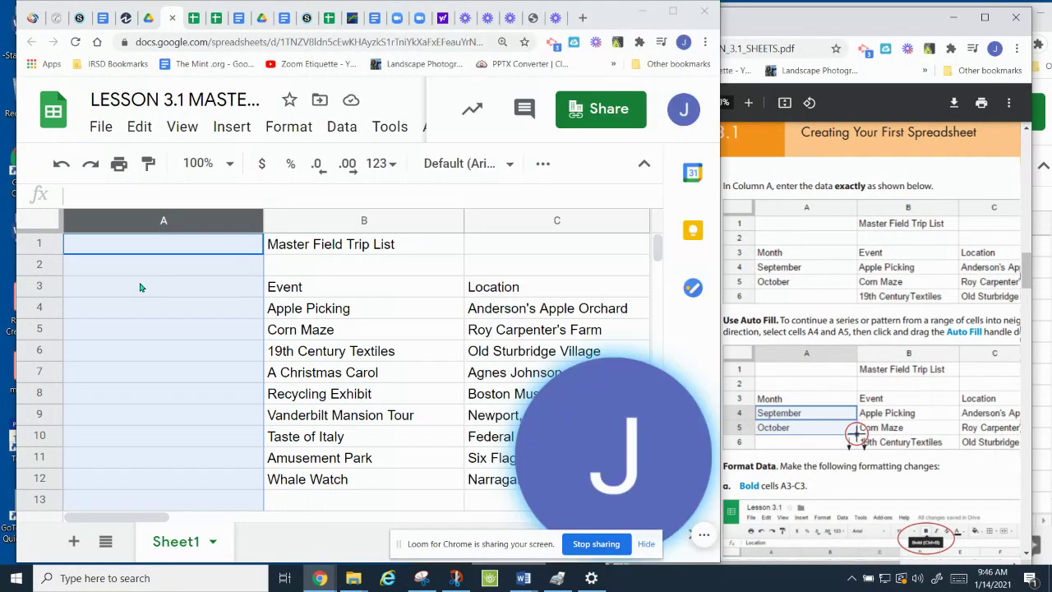
type("Month")
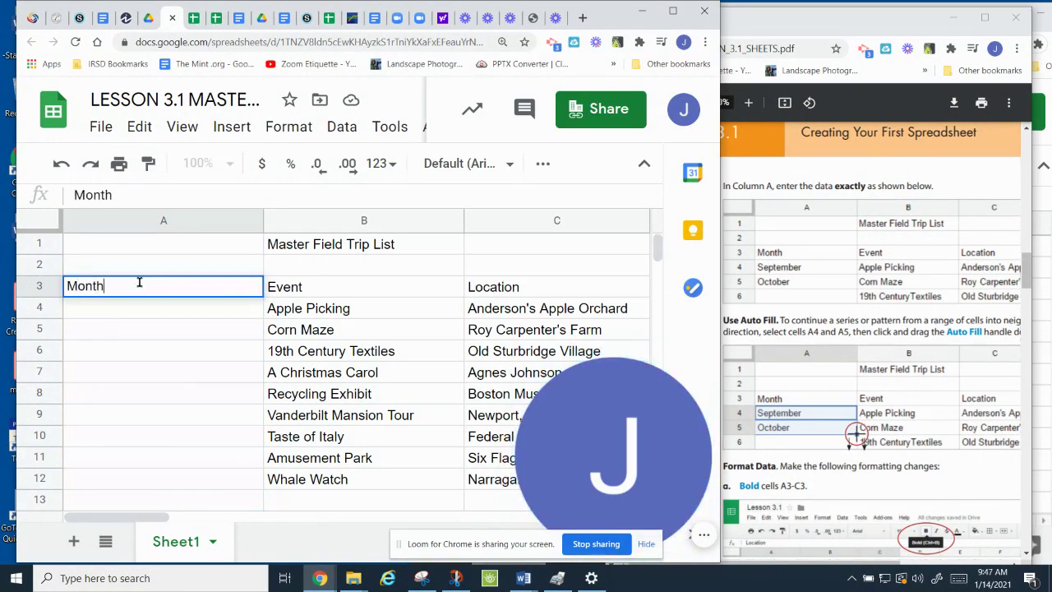
key("Return")
Step: Enter September in cell A4 and October in cell A5 under the Month heading
type("S")
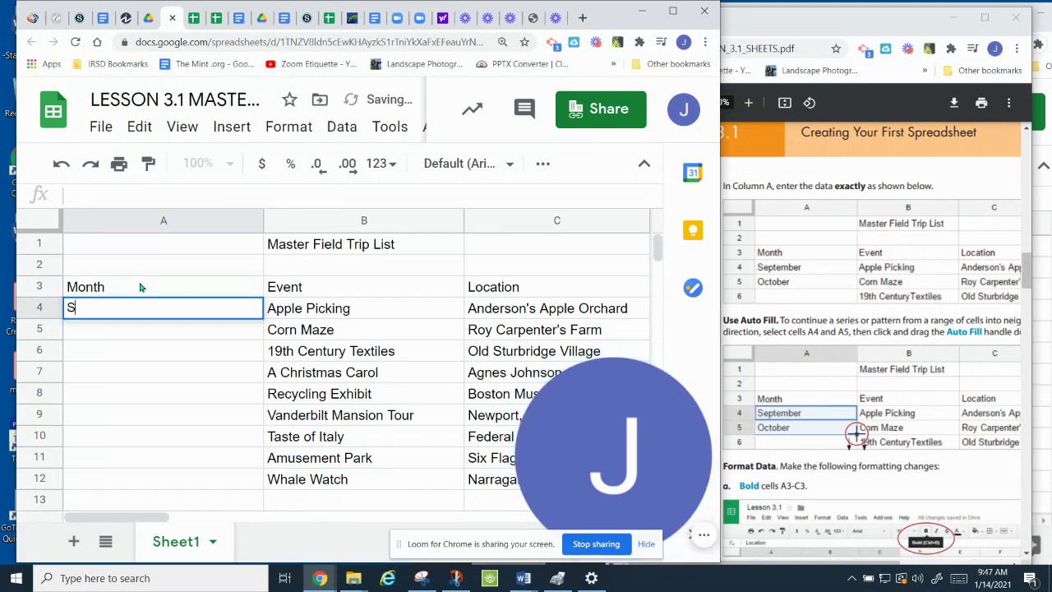
type("ept")
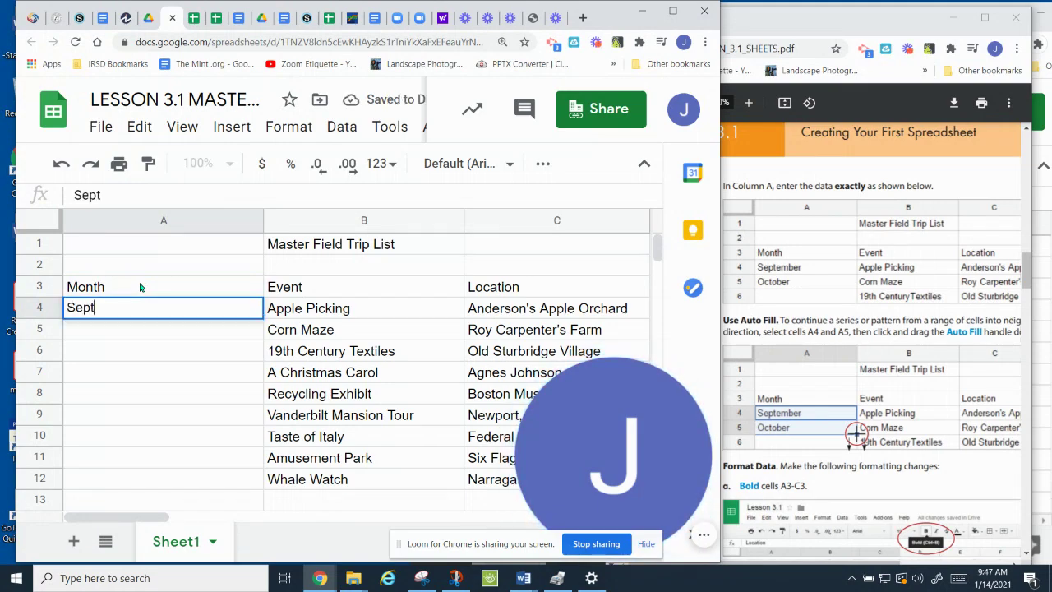
type("ember")
key("Return")
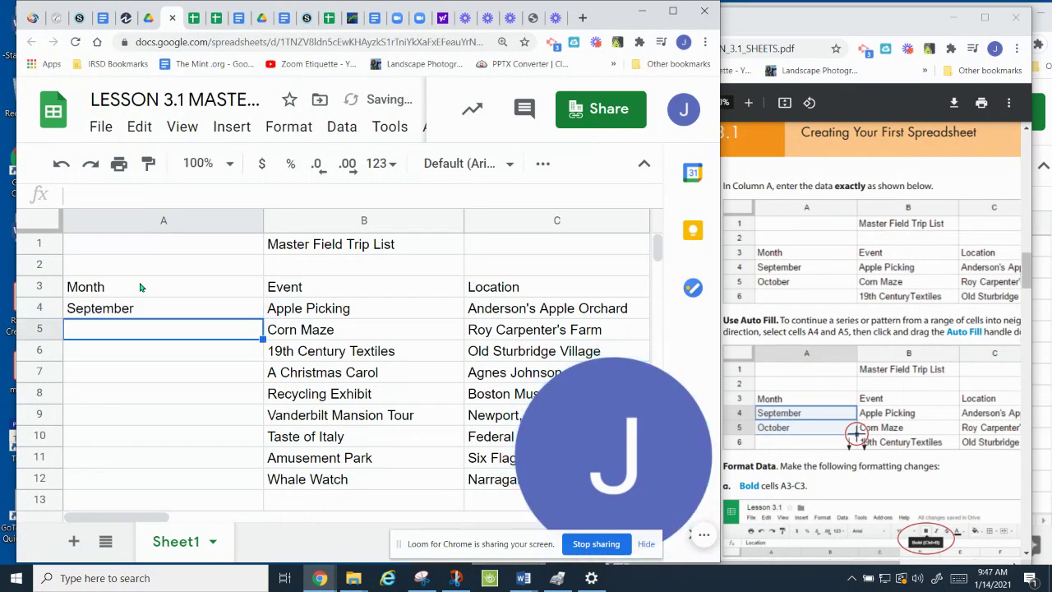
type("Octo")
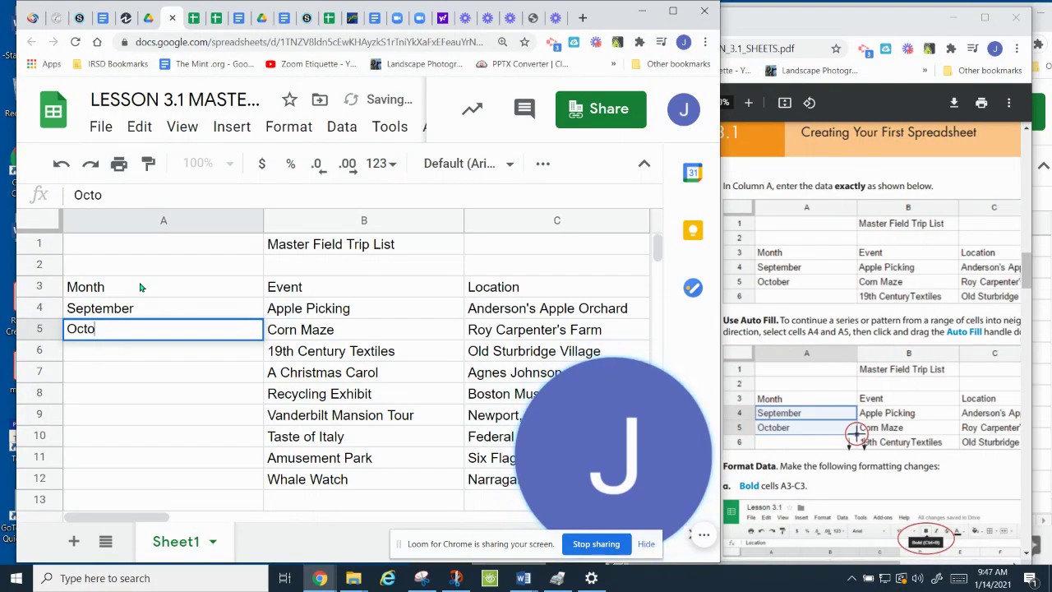
type("ber")
key("Return")
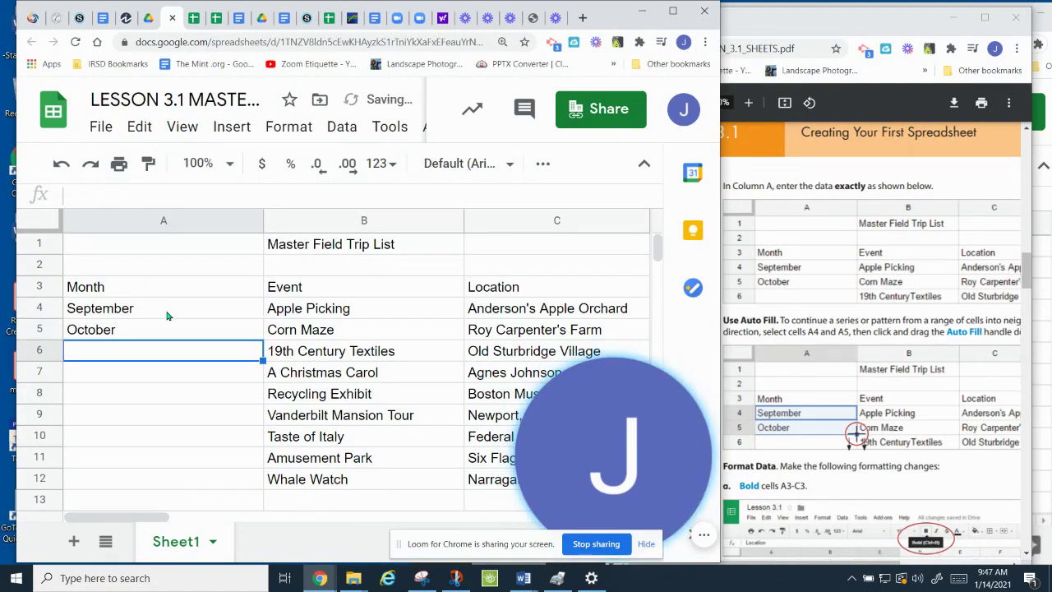
Step: Auto-fill the month series from cells A4:A5 down to A12, from September through May
left_click(153, 308)
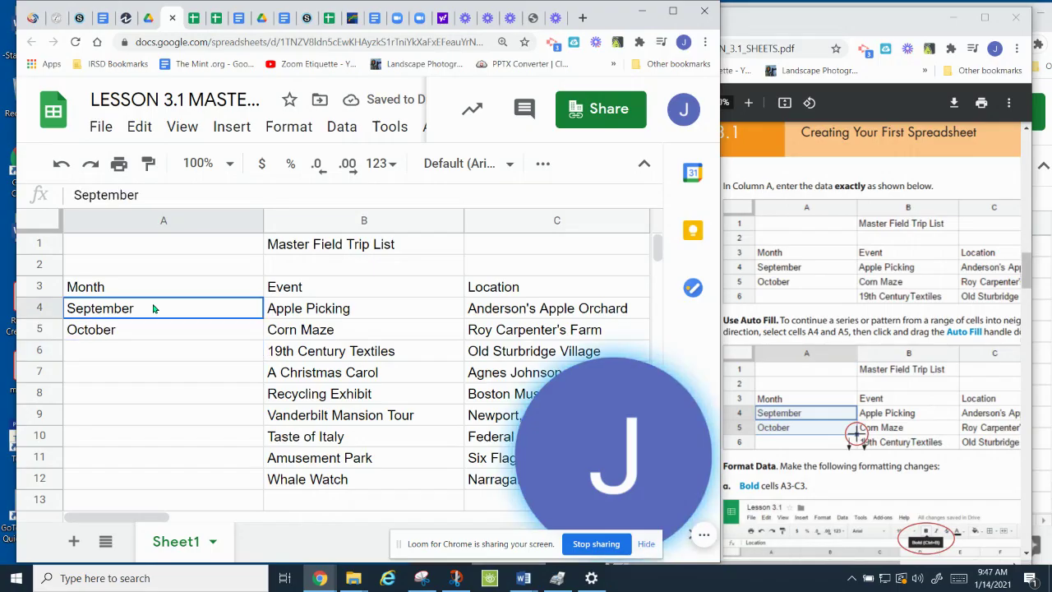
left_click_drag(153, 309, 150, 334)
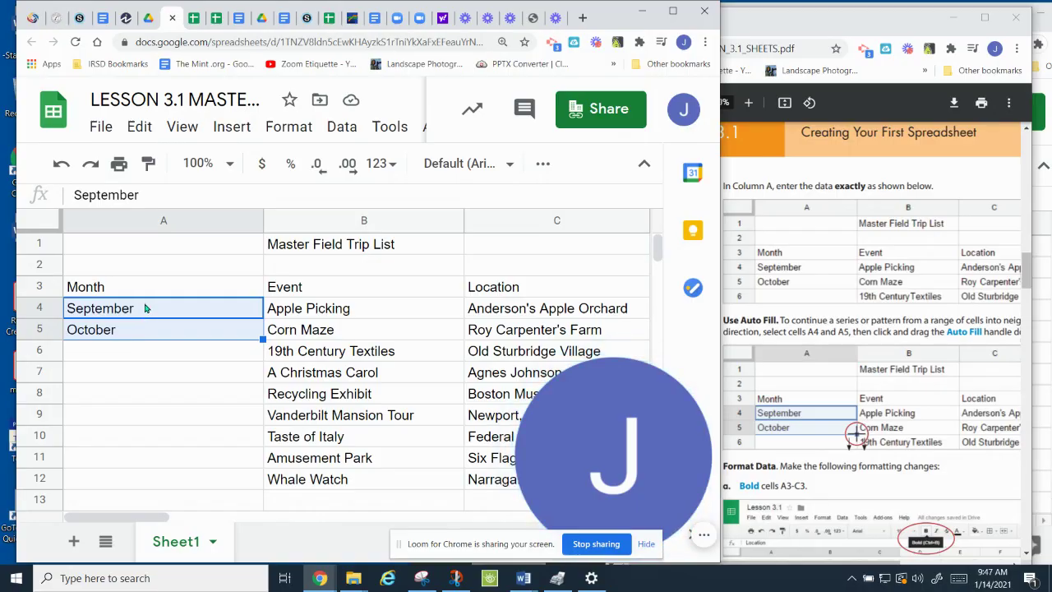
left_click(157, 383)
left_click(141, 313)
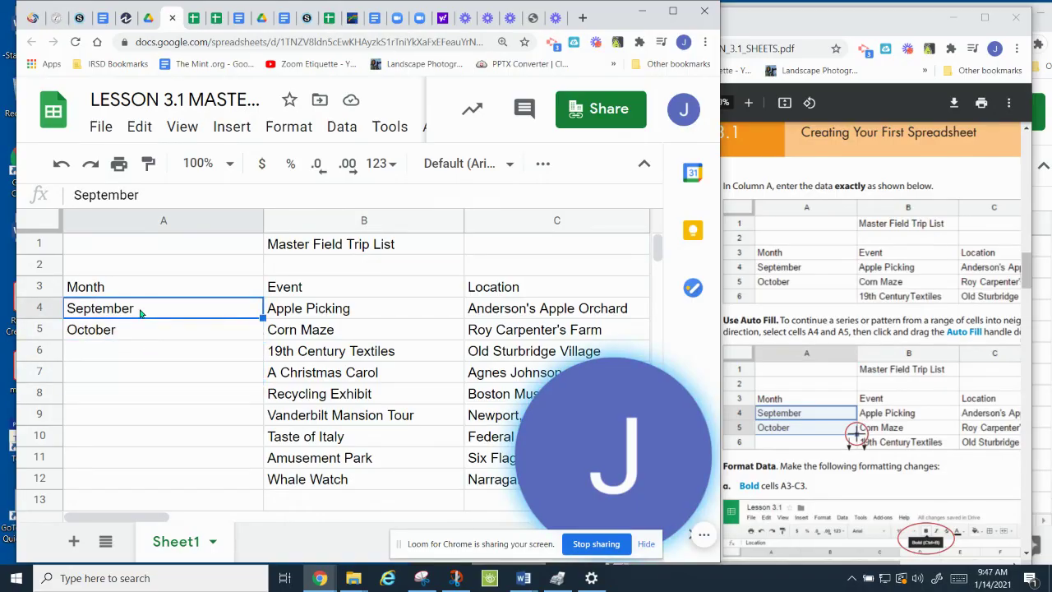
left_click_drag(140, 312, 141, 329)
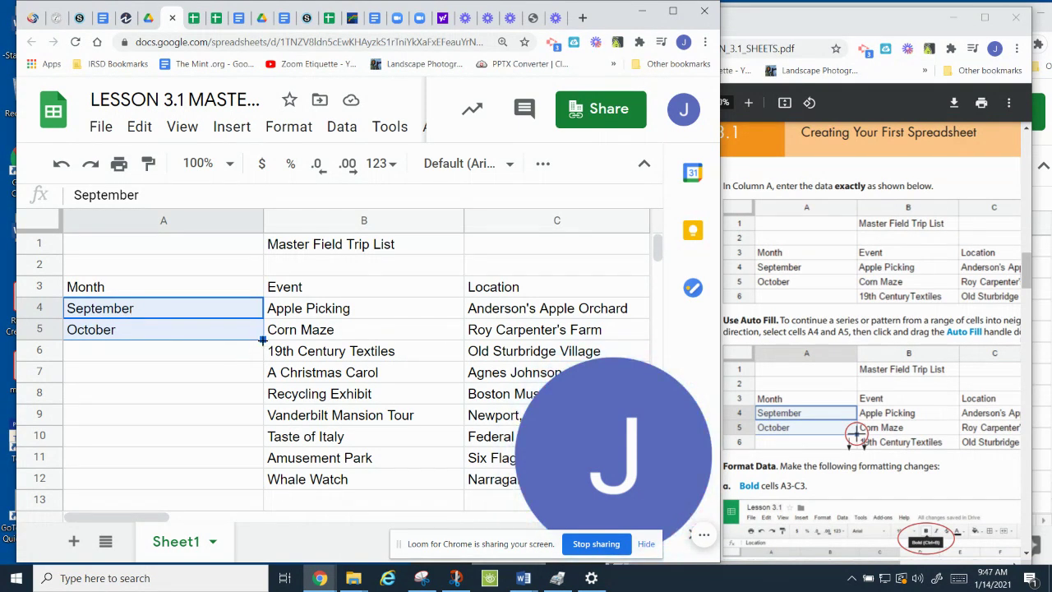
left_click_drag(263, 340, 268, 309)
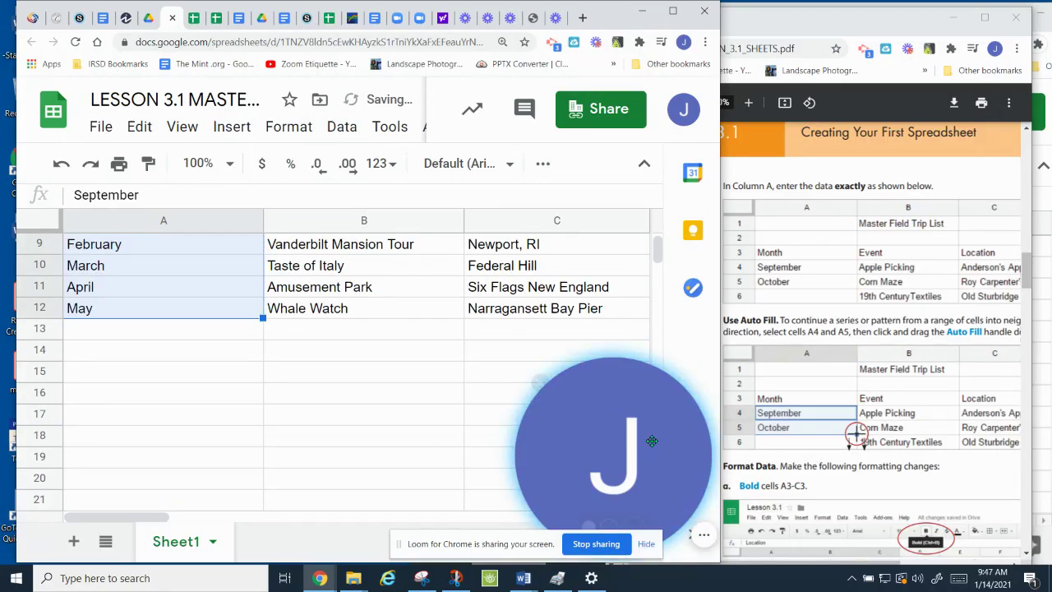
Step: Consult step 12 of the lesson PDF and format the title in cell B1 as bold with font size 14
left_click(1026, 272)
left_click_drag(1026, 272, 1025, 287)
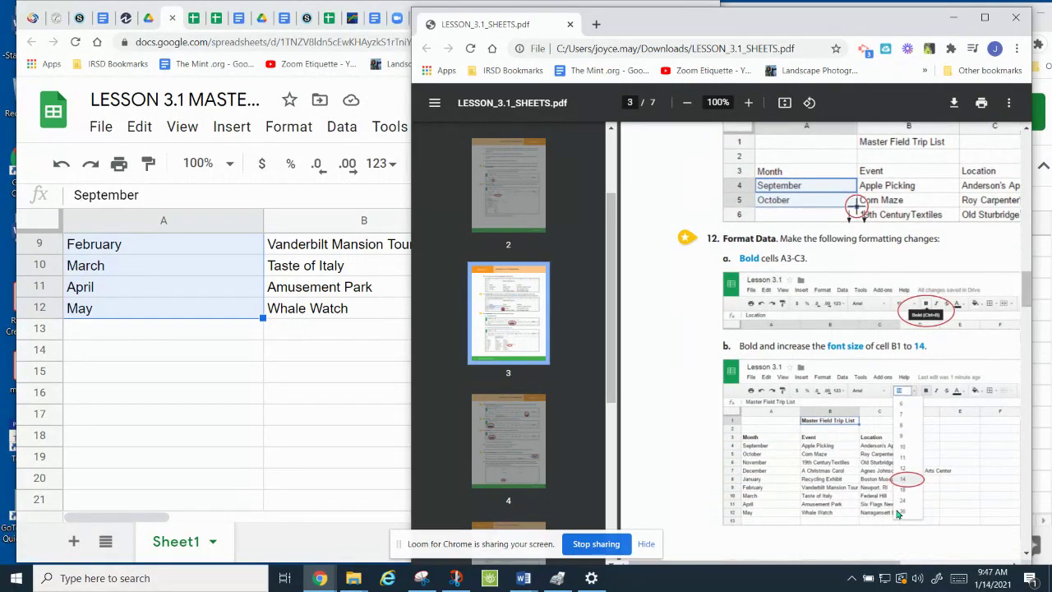
left_click(235, 419)
left_click_drag(656, 257, 656, 249)
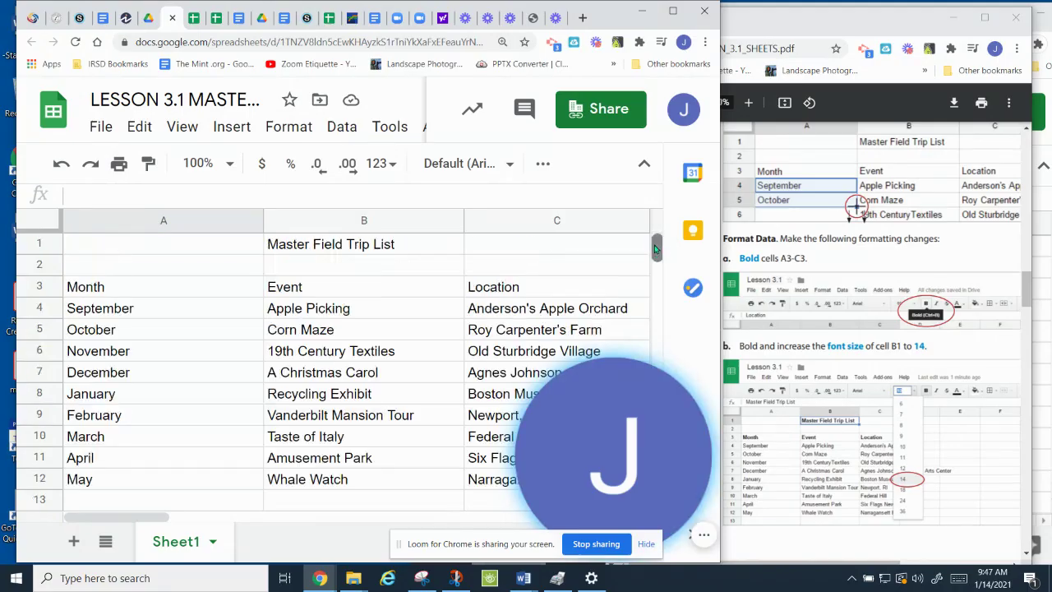
left_click(300, 247)
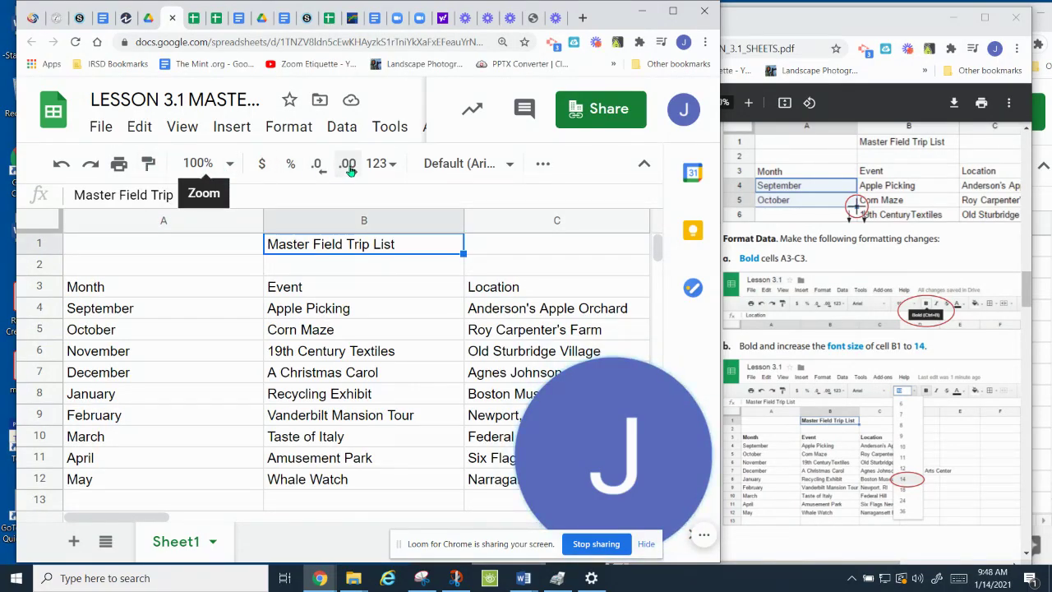
left_click(543, 164)
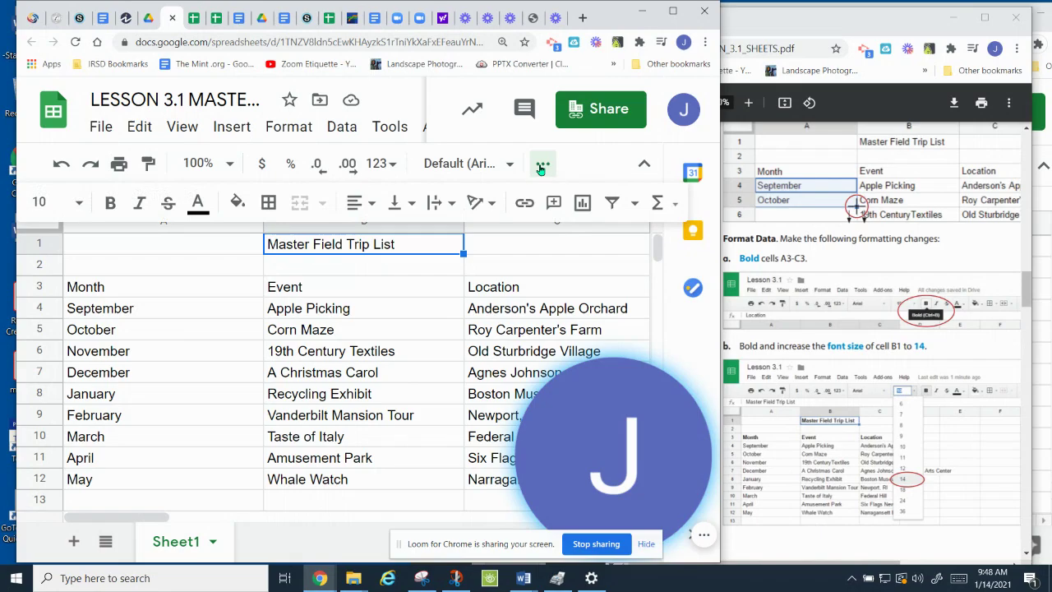
left_click(109, 205)
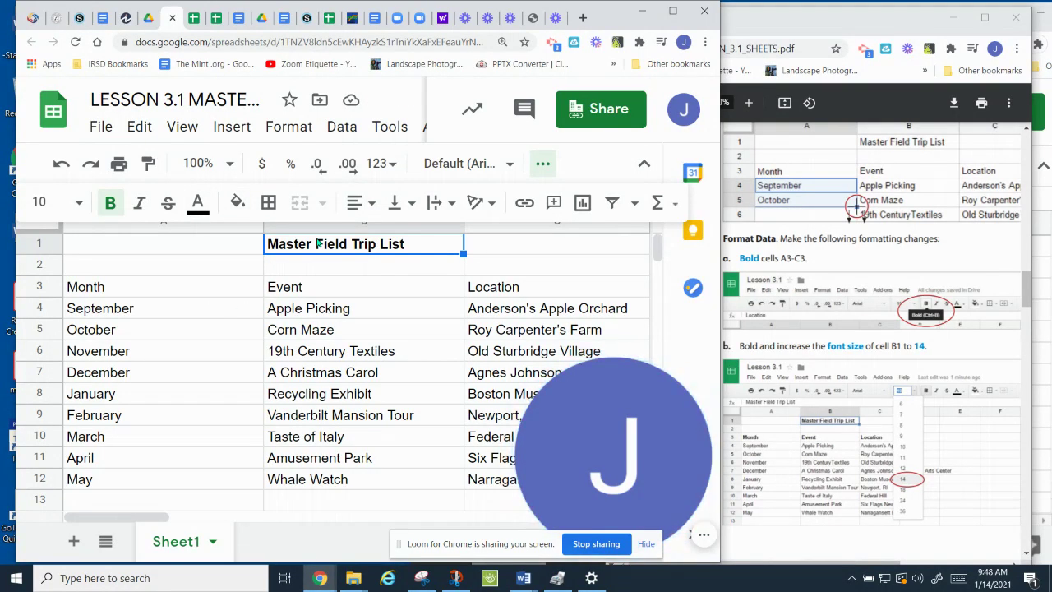
left_click(78, 204)
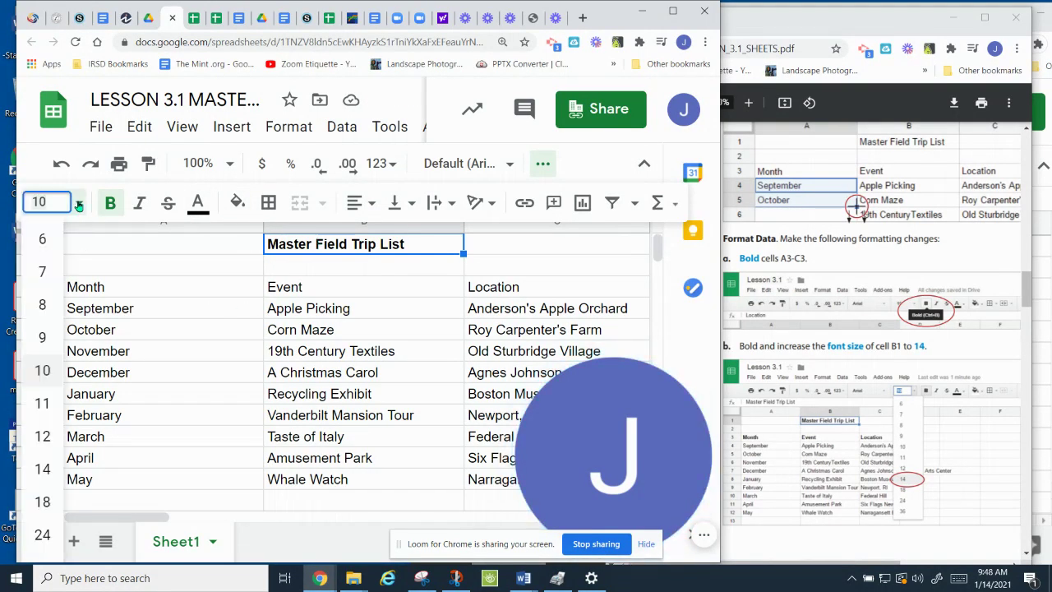
left_click(46, 472)
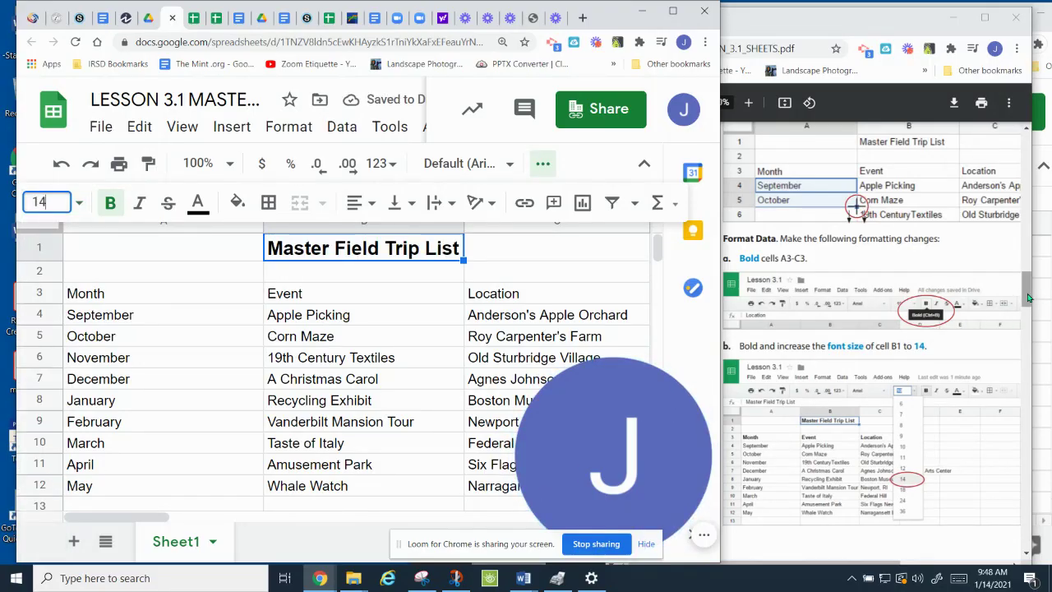
Step: Consult step 13 of the lesson PDF and center-align the title in cell B1
left_click_drag(1027, 298, 1028, 331)
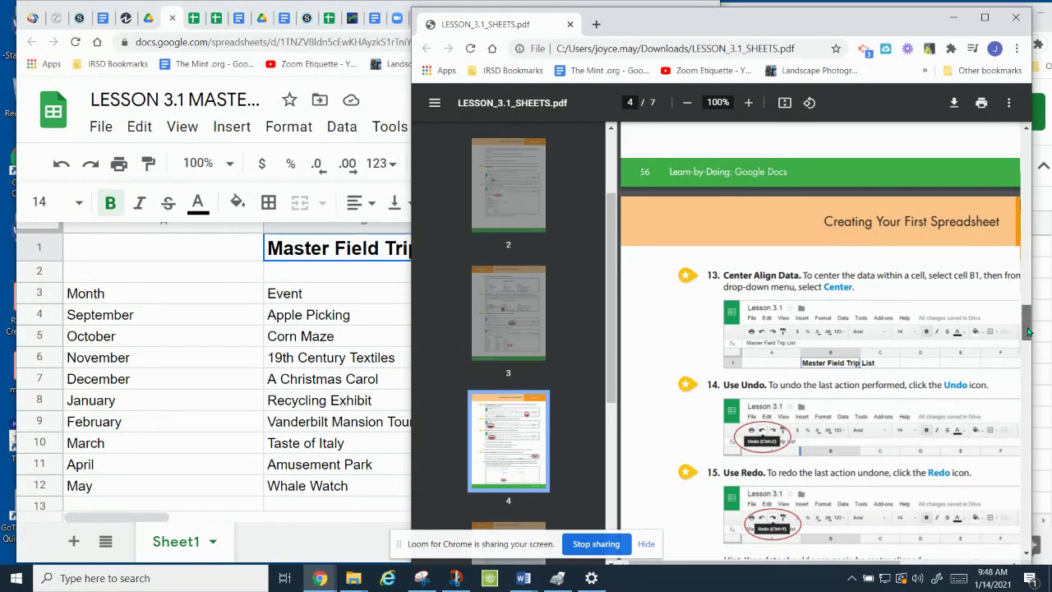
left_click(305, 249)
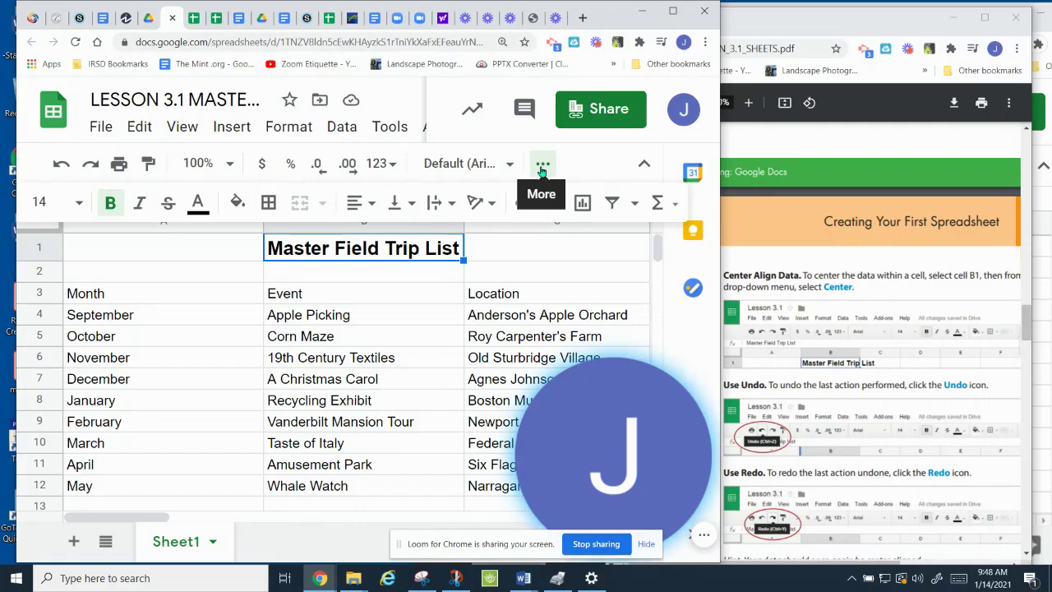
left_click(371, 204)
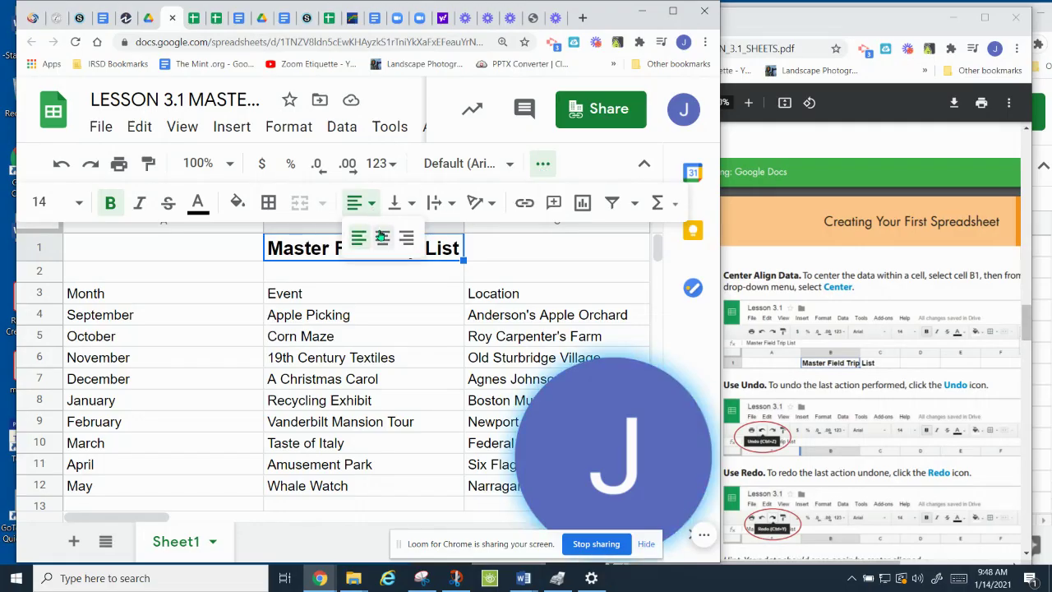
left_click(377, 237)
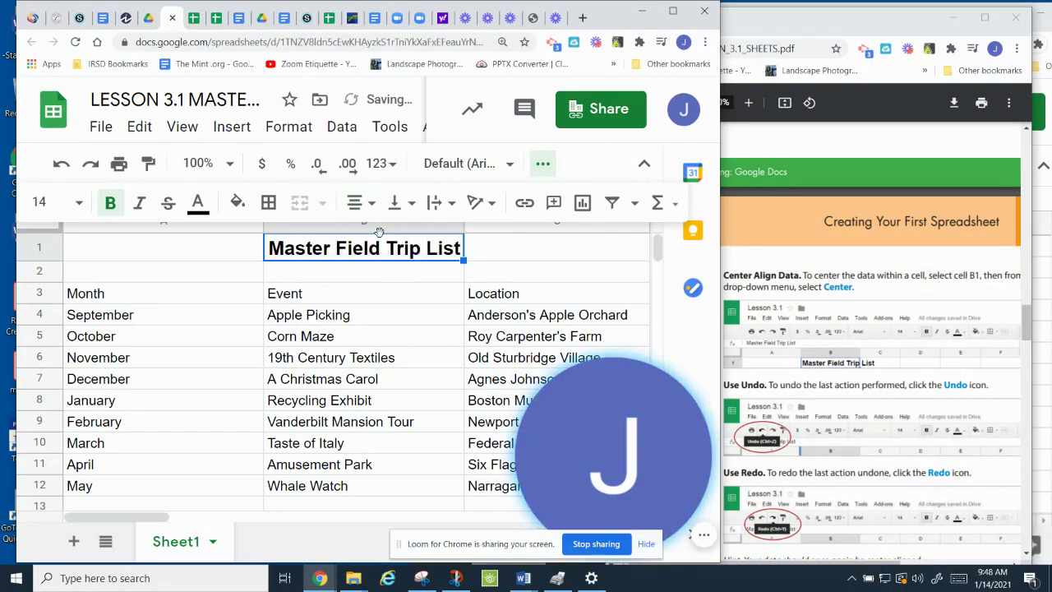
Step: Read the remaining lesson PDF instructions, from step 14 on undo through steps 21 and 22 on closing the spreadsheet
mouse_move(664, 372)
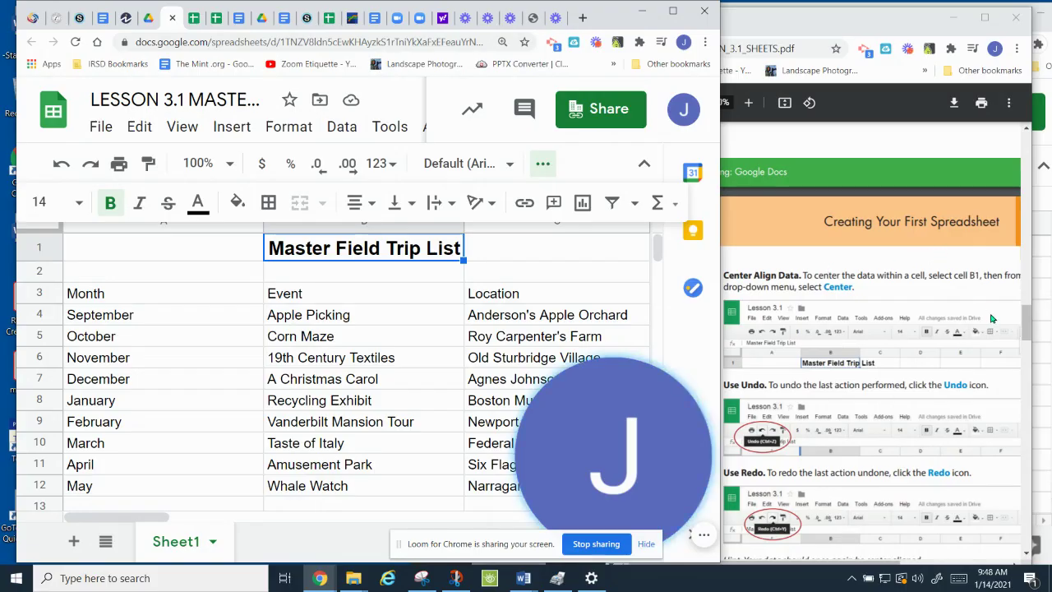
left_click(1025, 323)
left_click_drag(1025, 323, 1024, 341)
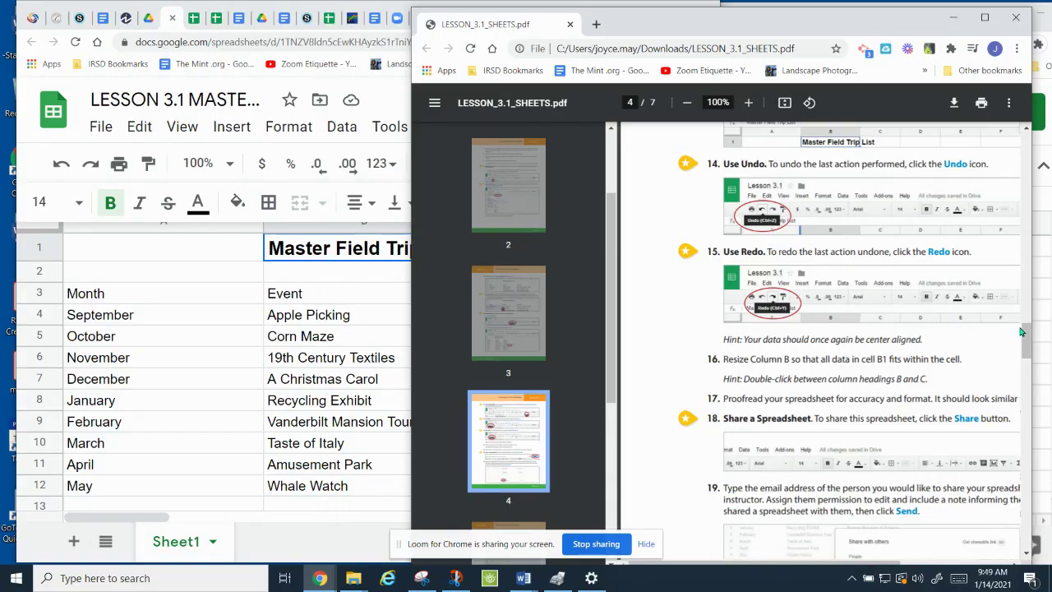
left_click_drag(1026, 346, 1019, 384)
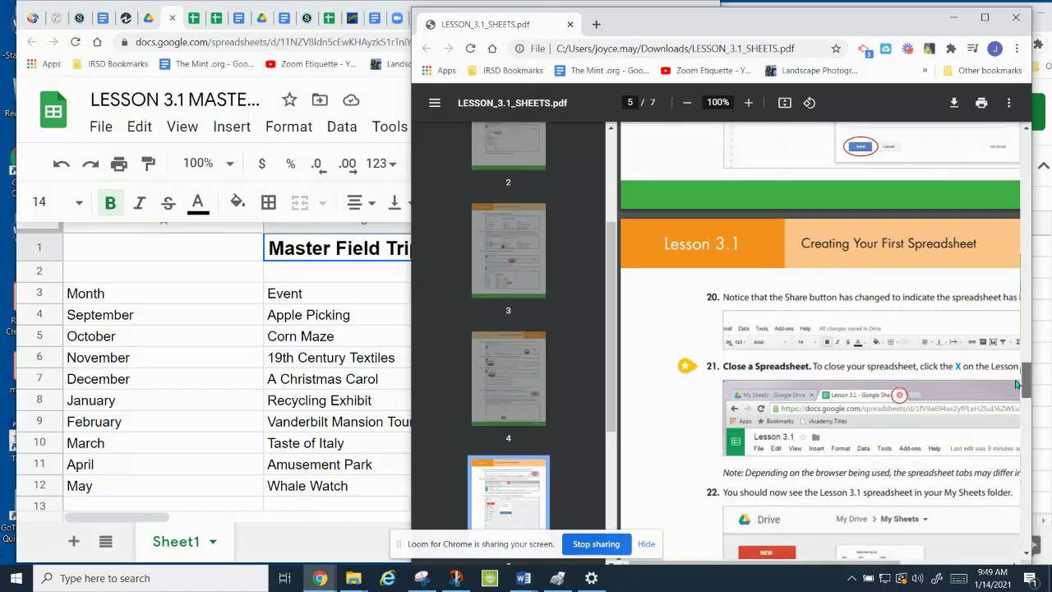
Step: Return to the spreadsheet and maximize its window to review the whole Master Field Trip List
left_click(214, 279)
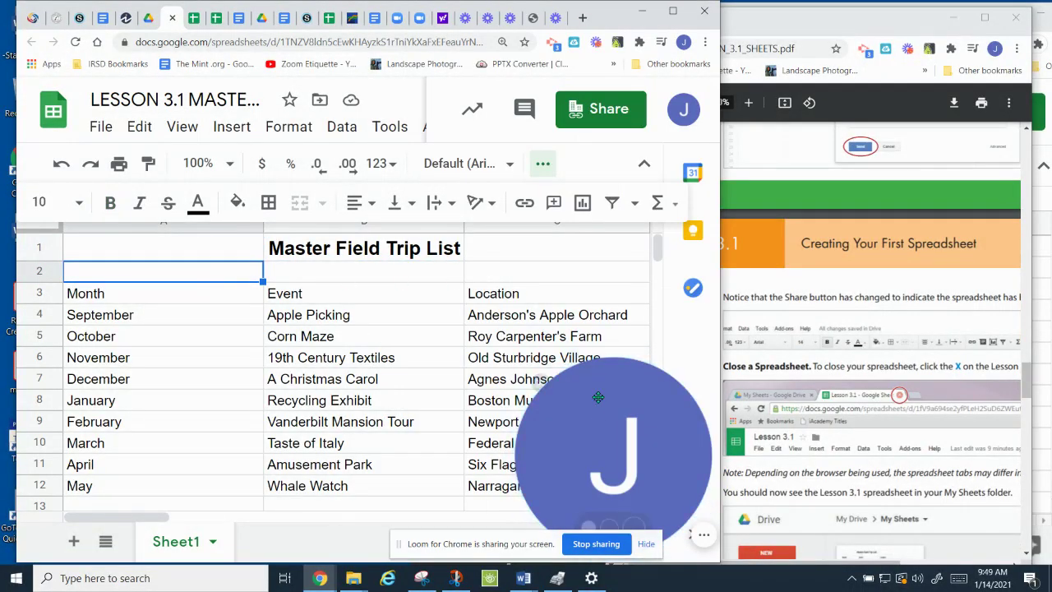
left_click(673, 11)
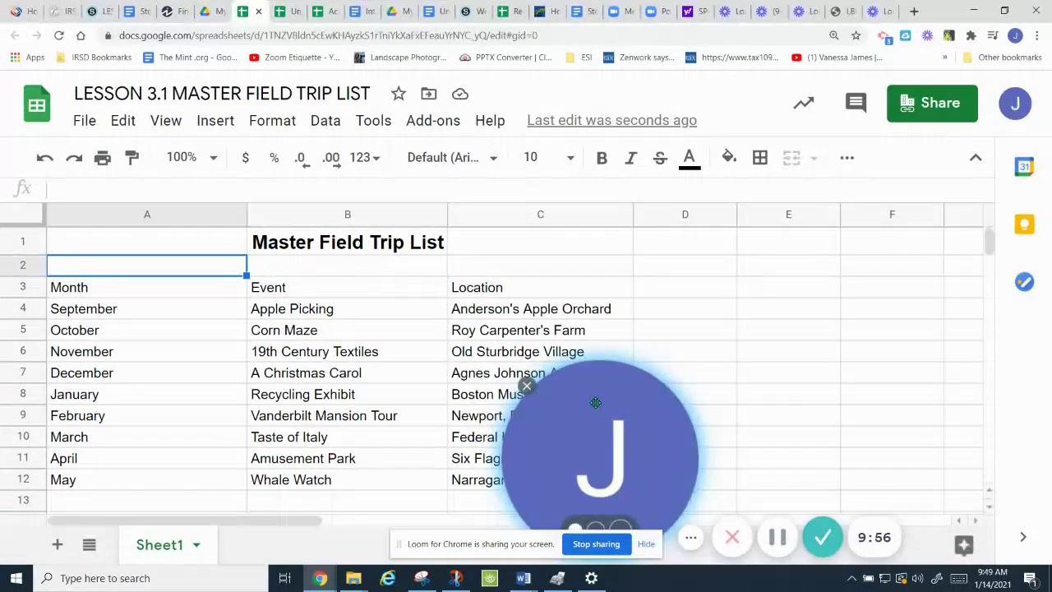
left_click_drag(596, 402, 870, 424)
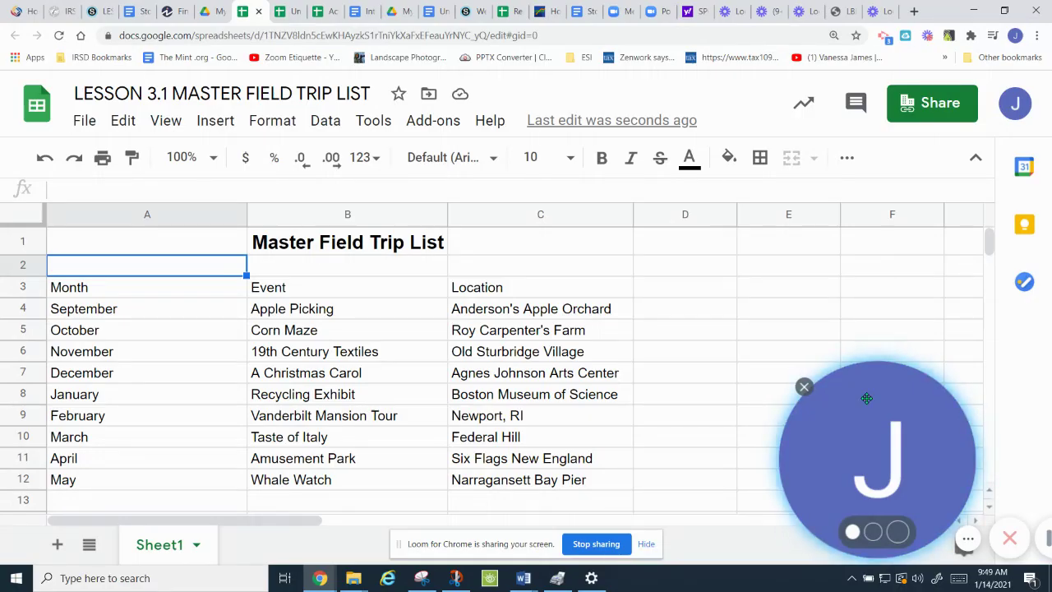
left_click_drag(867, 398, 611, 355)
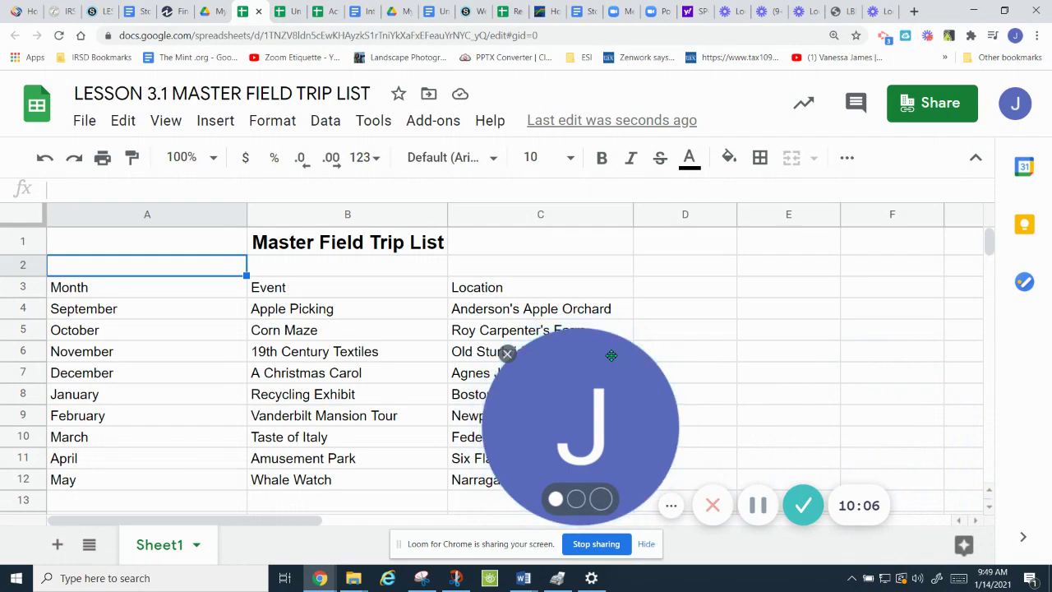